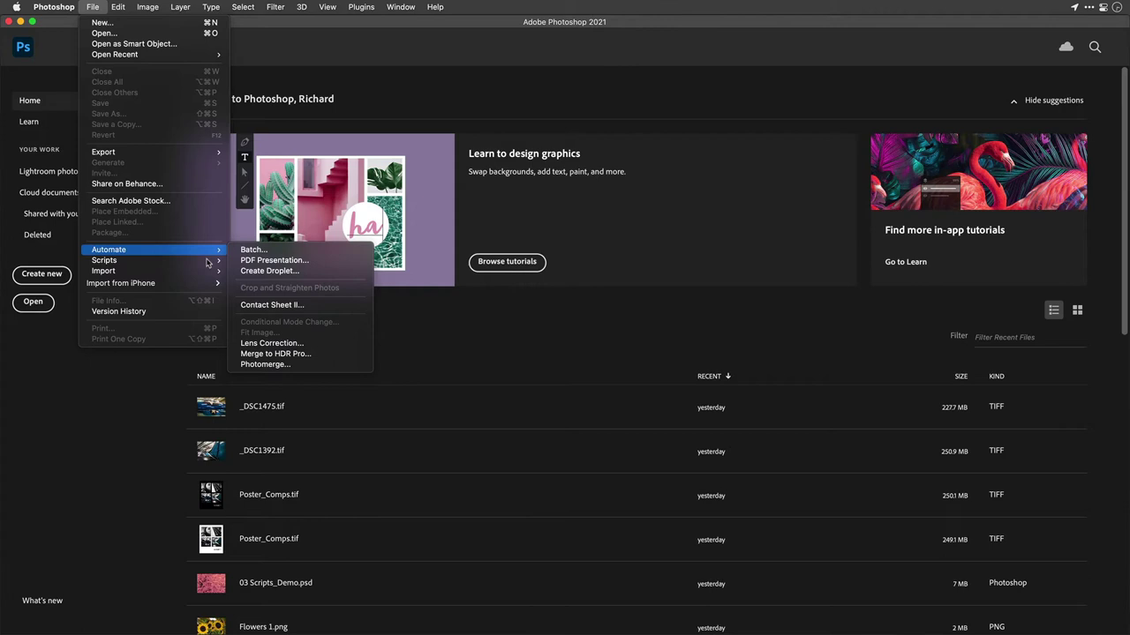
# - Add all 16 OBX_Lighthouses JPEGs from _SAVE_TIME/02_Automation/02_01 PDF Presentation to a new PDF Presentation
pyautogui.click(265, 261)
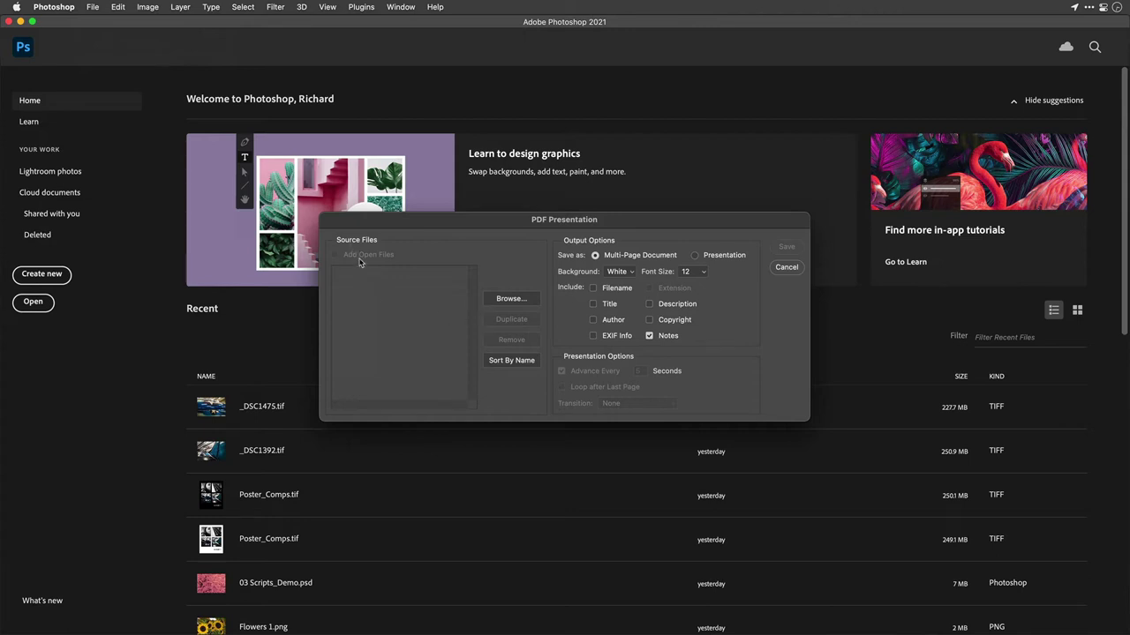
pyautogui.click(518, 301)
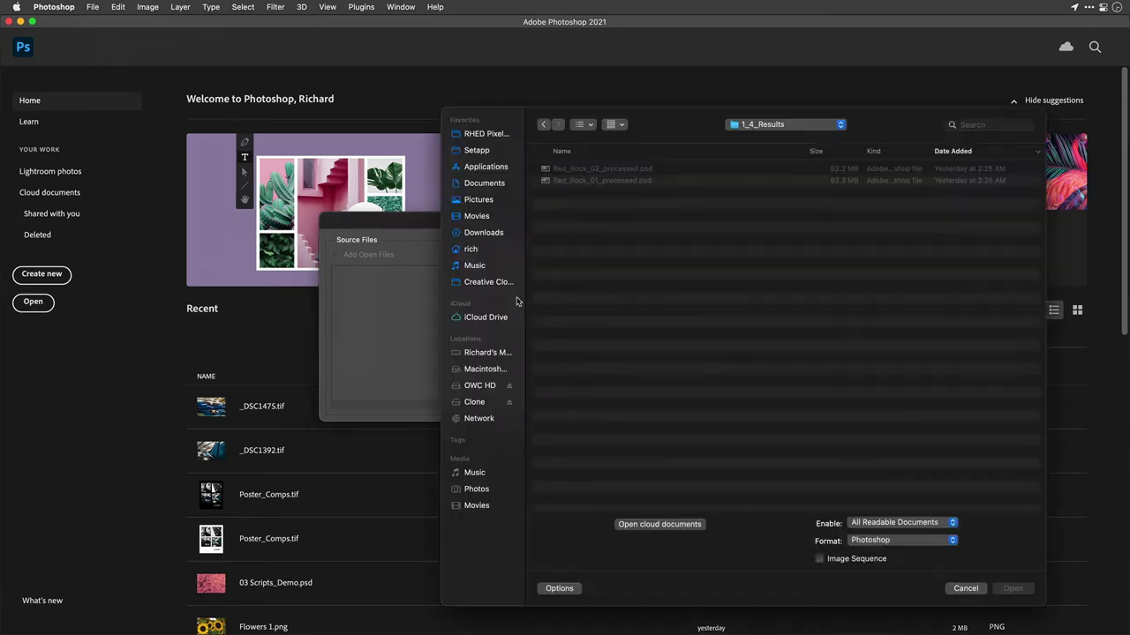
pyautogui.click(780, 126)
pyautogui.click(777, 152)
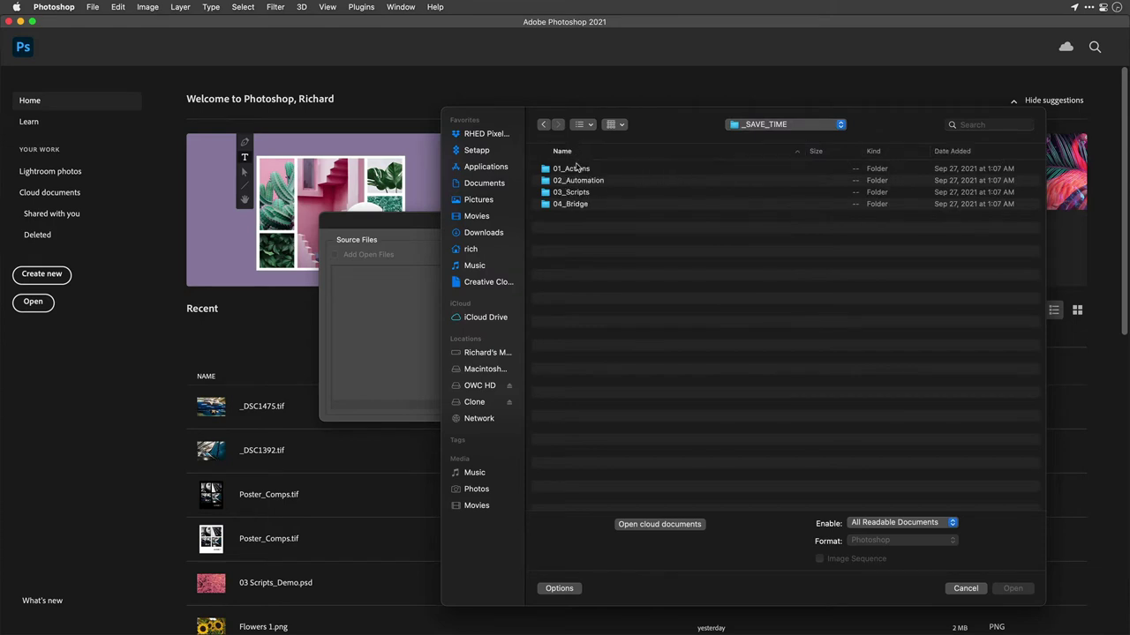
pyautogui.doubleClick(578, 182)
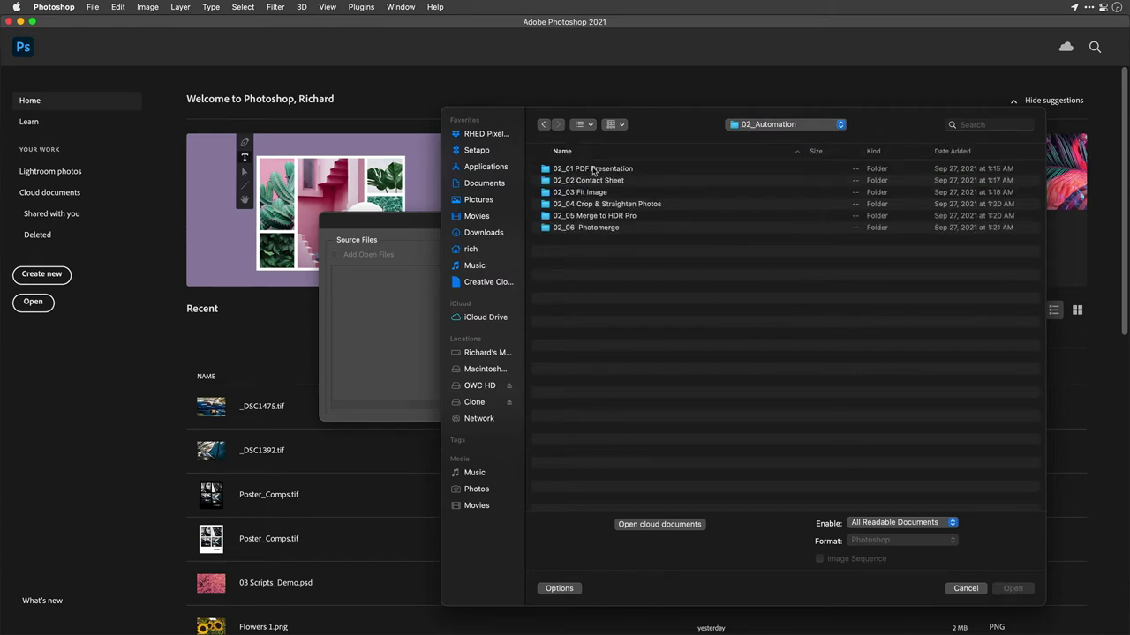
pyautogui.doubleClick(594, 168)
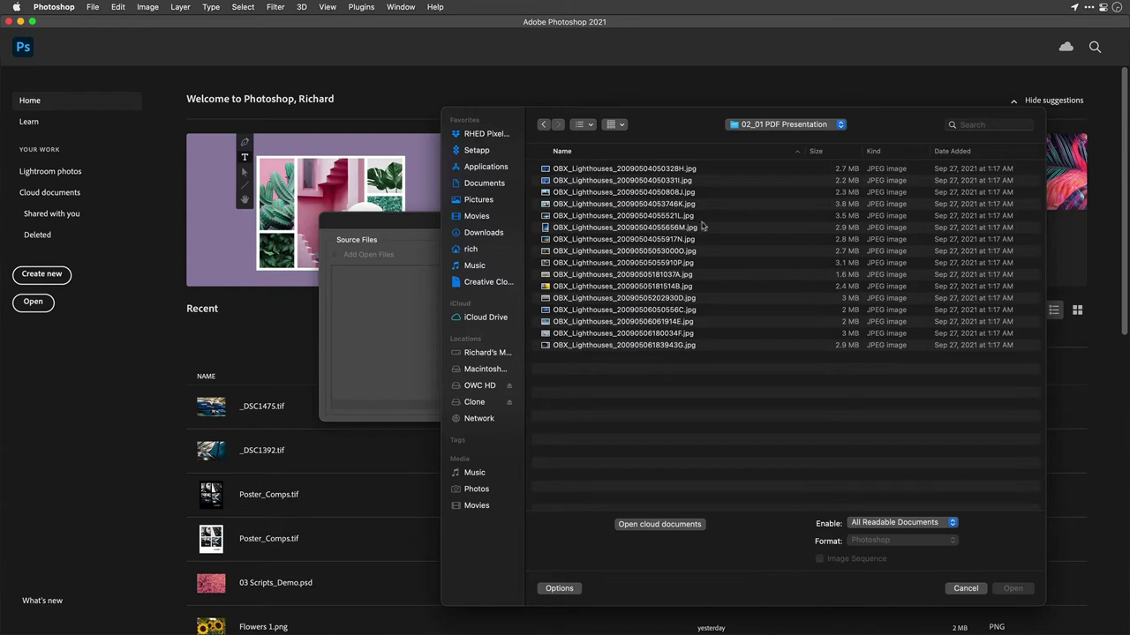
pyautogui.press('super+a')
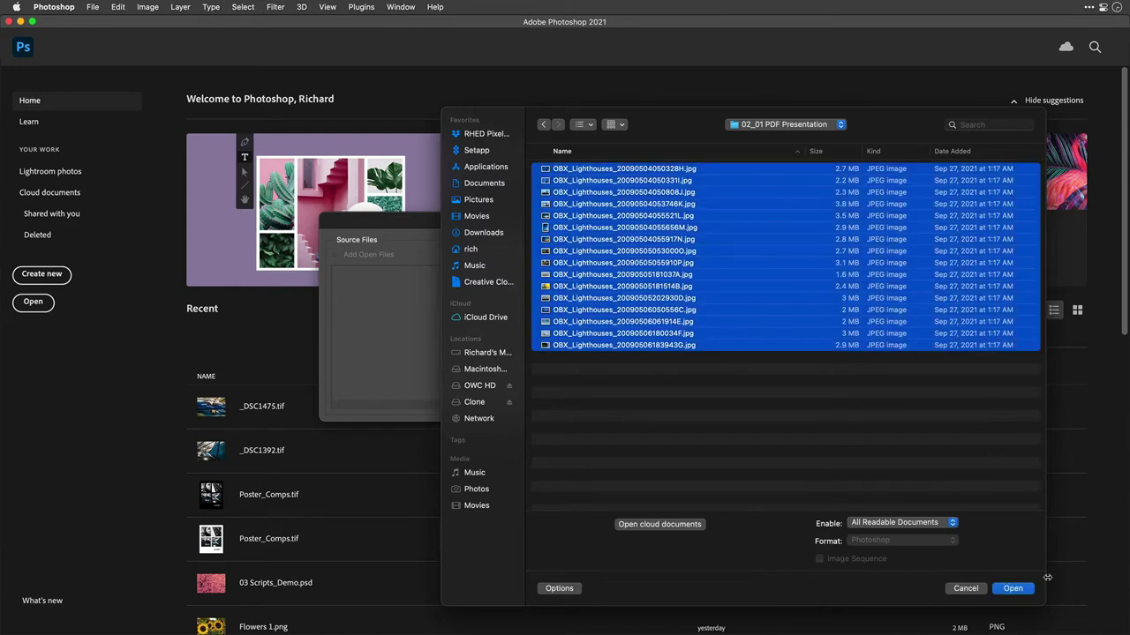
pyautogui.click(1021, 589)
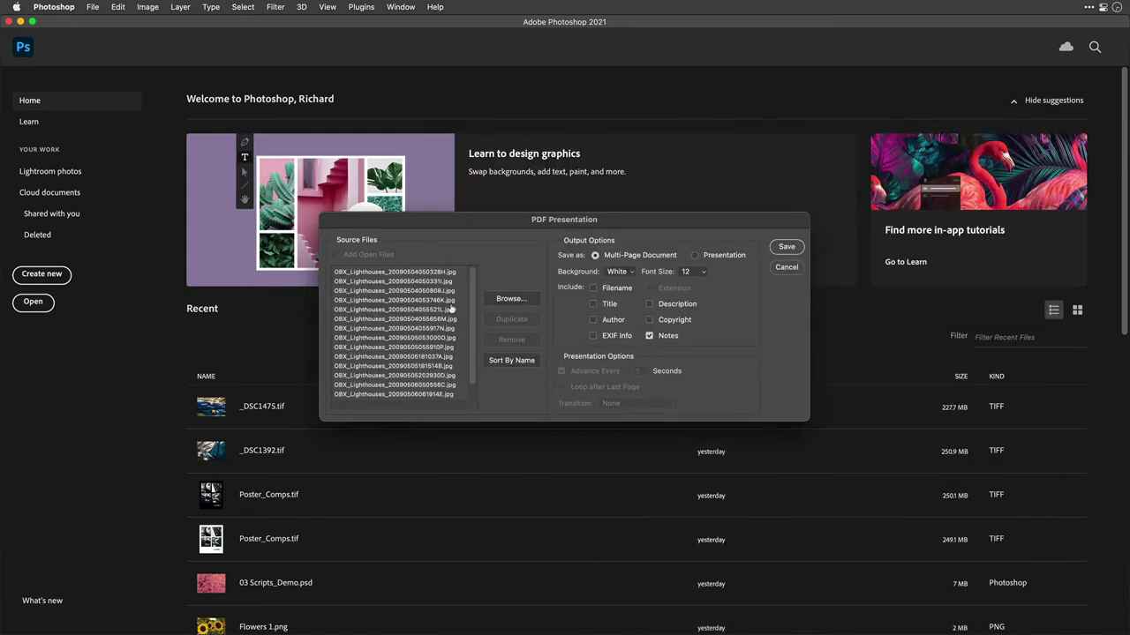
pyautogui.moveTo(383, 281)
pyautogui.mouseDown()
pyautogui.moveTo(384, 332)
pyautogui.moveTo(394, 289)
pyautogui.mouseUp()
pyautogui.click(511, 360)
# - Switch output to a looping Presentation that shows EXIF info instead of notes
pyautogui.click(696, 256)
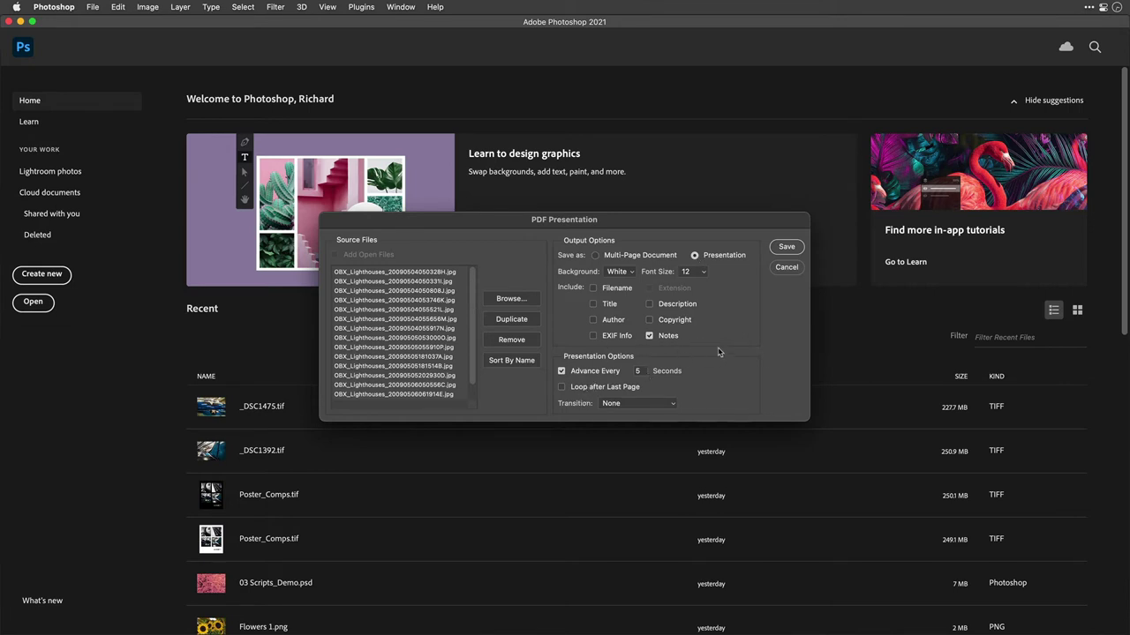
pyautogui.click(588, 390)
pyautogui.click(650, 336)
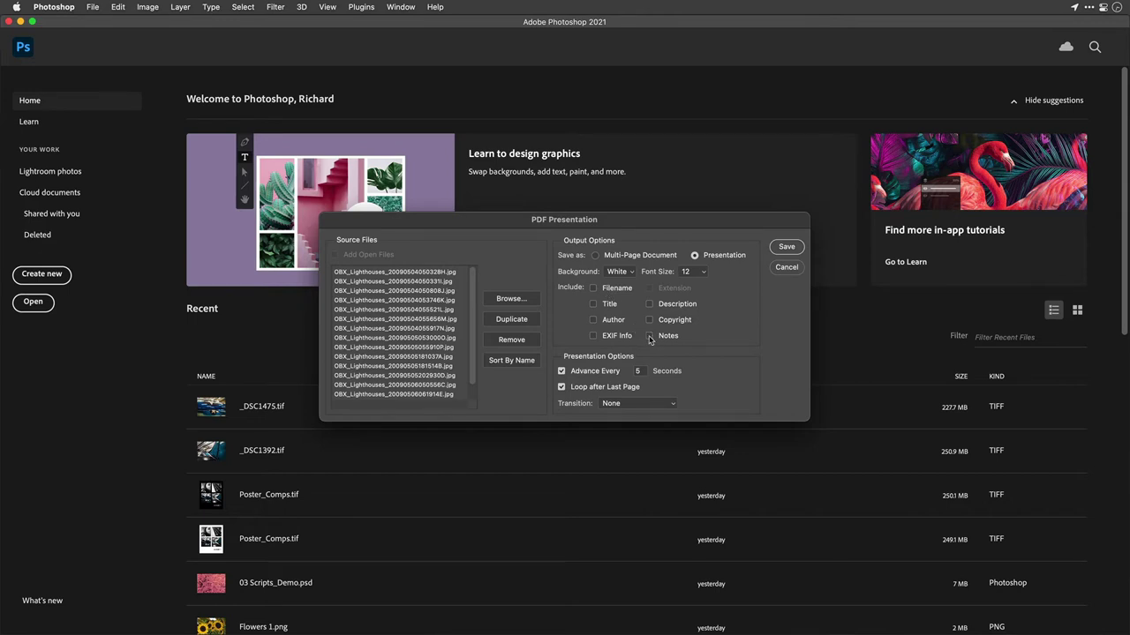
pyautogui.click(593, 336)
# - Use Fade transitions, a gray background and 16-point text
pyautogui.click(675, 408)
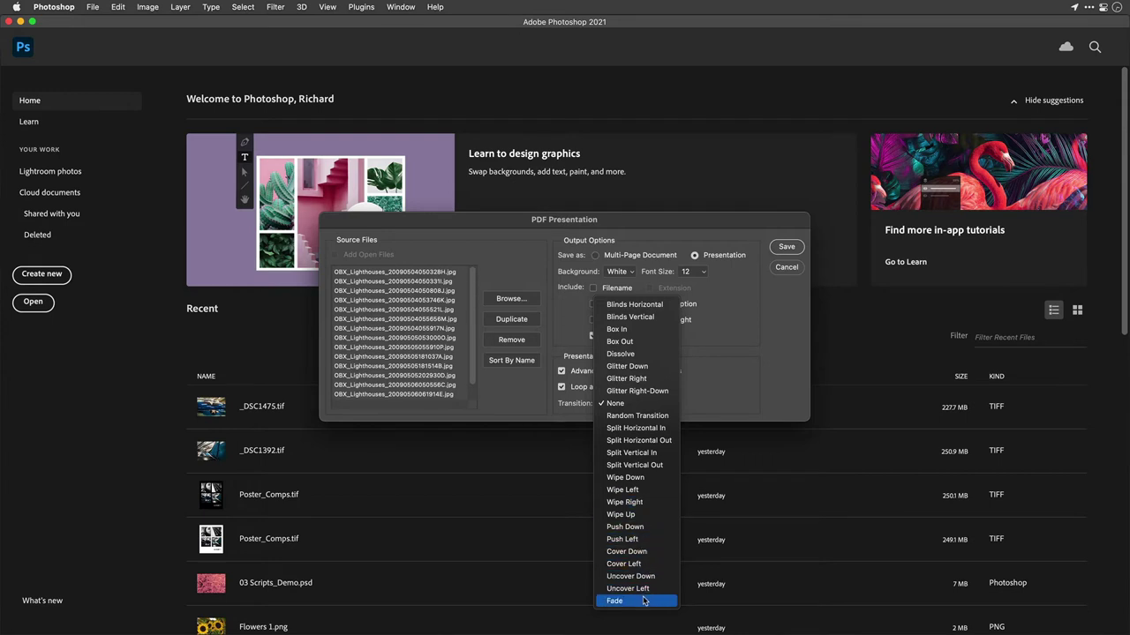
pyautogui.click(644, 601)
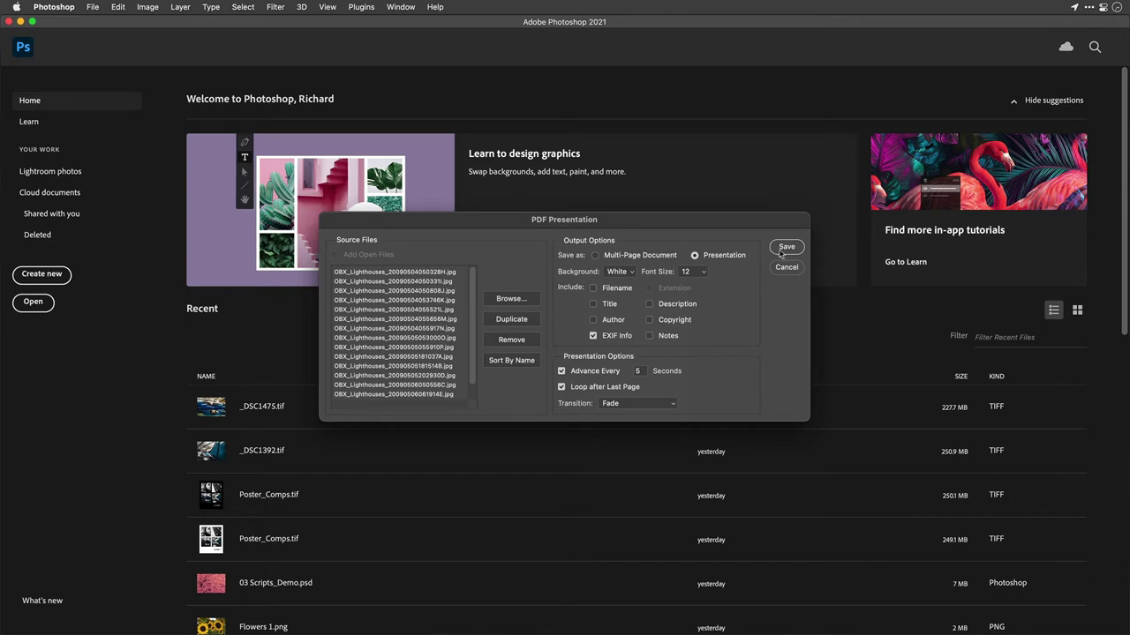
pyautogui.click(632, 275)
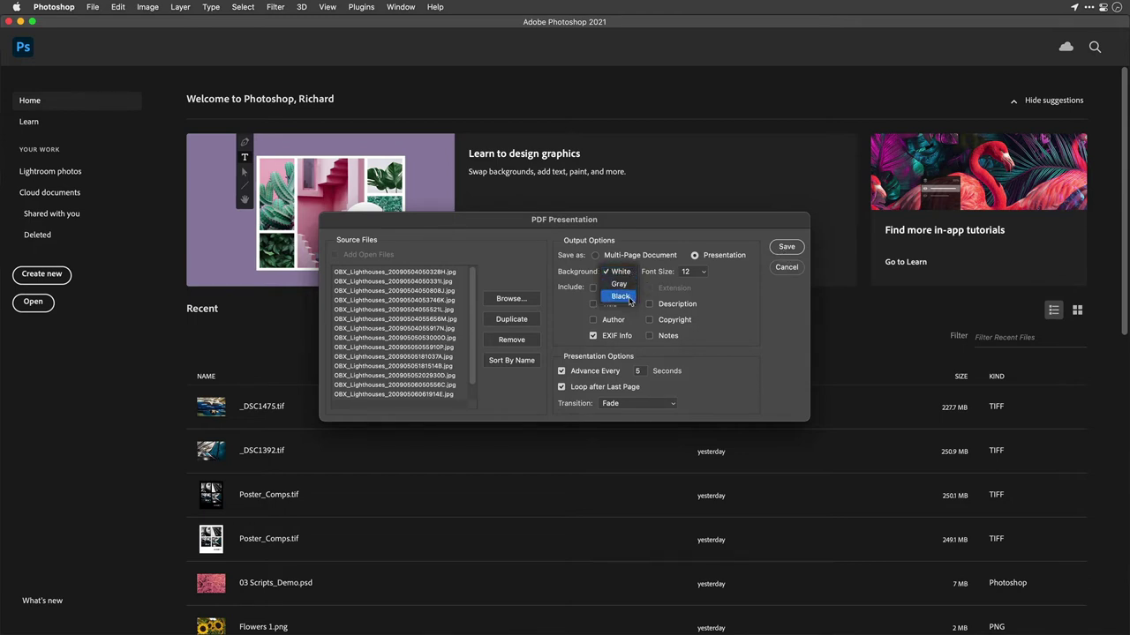
pyautogui.click(623, 284)
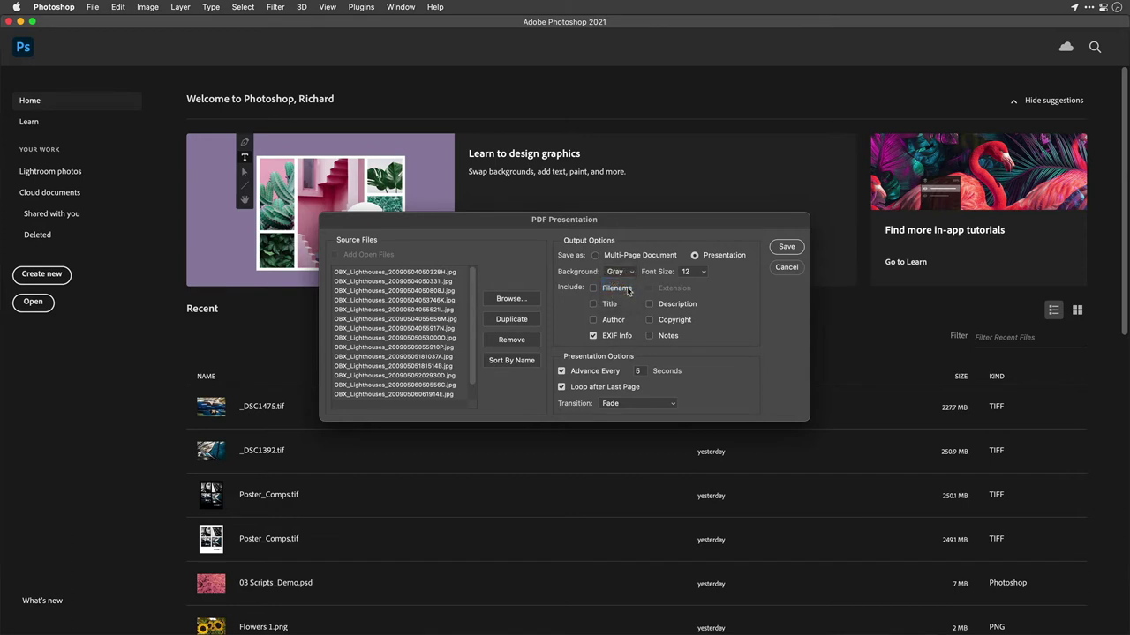
pyautogui.click(699, 274)
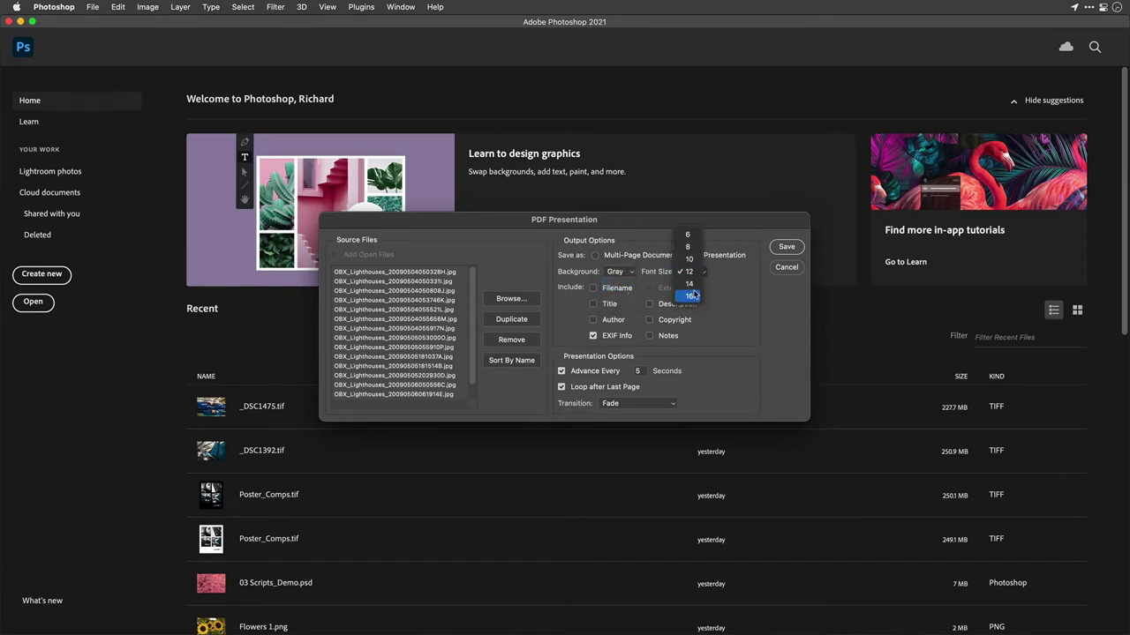
pyautogui.click(690, 296)
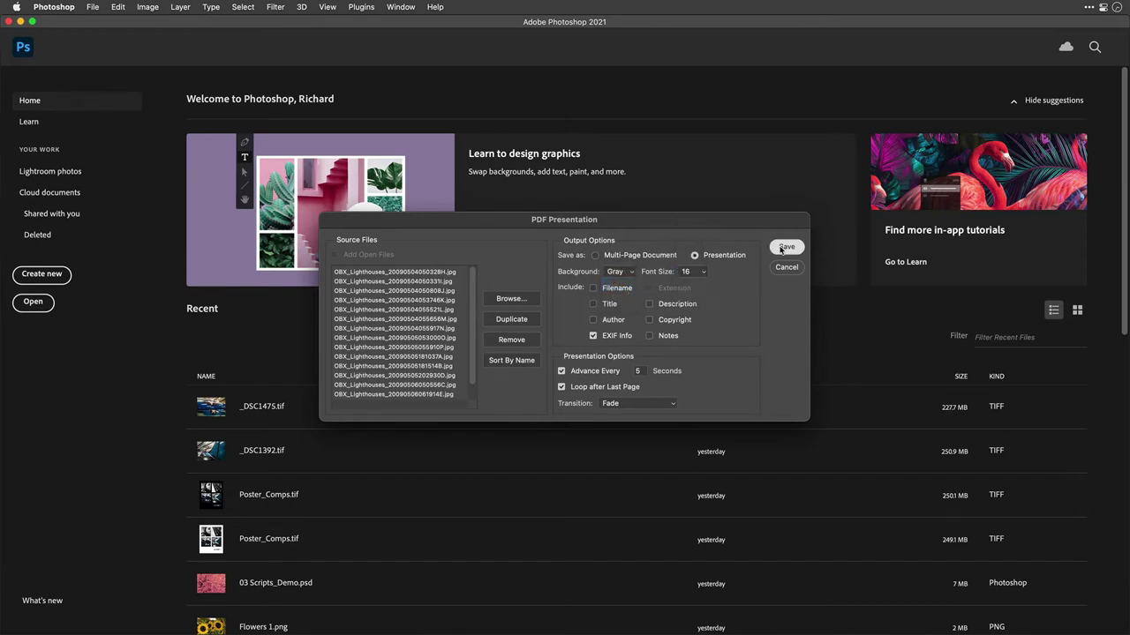
# - Save the presentation as Slideshow.pdf on the Desktop
pyautogui.click(781, 248)
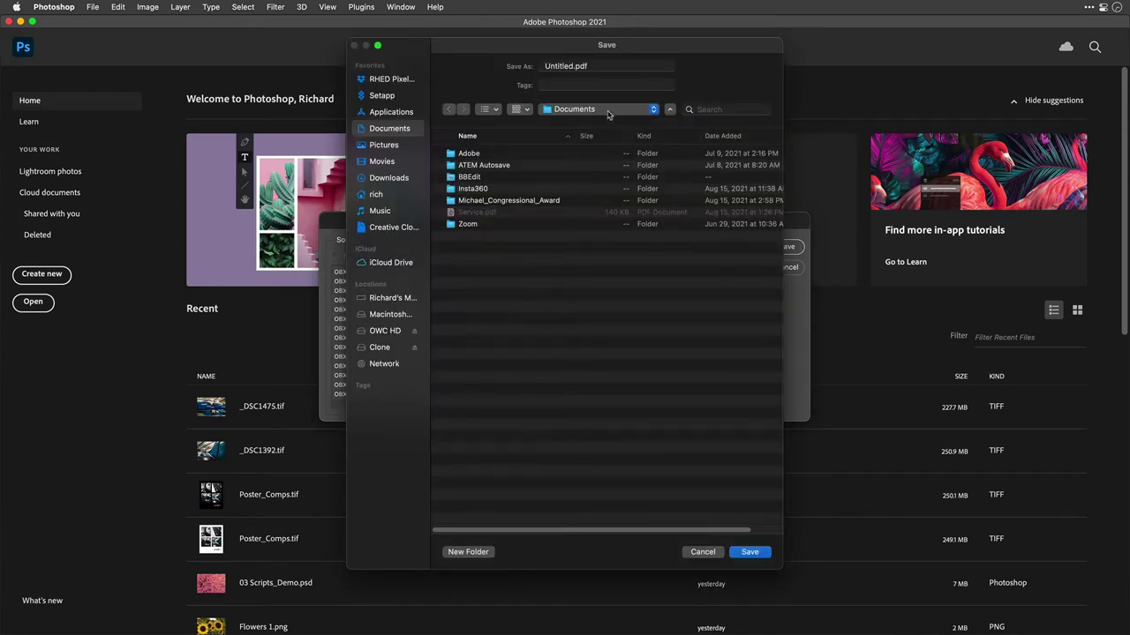
pyautogui.click(573, 66)
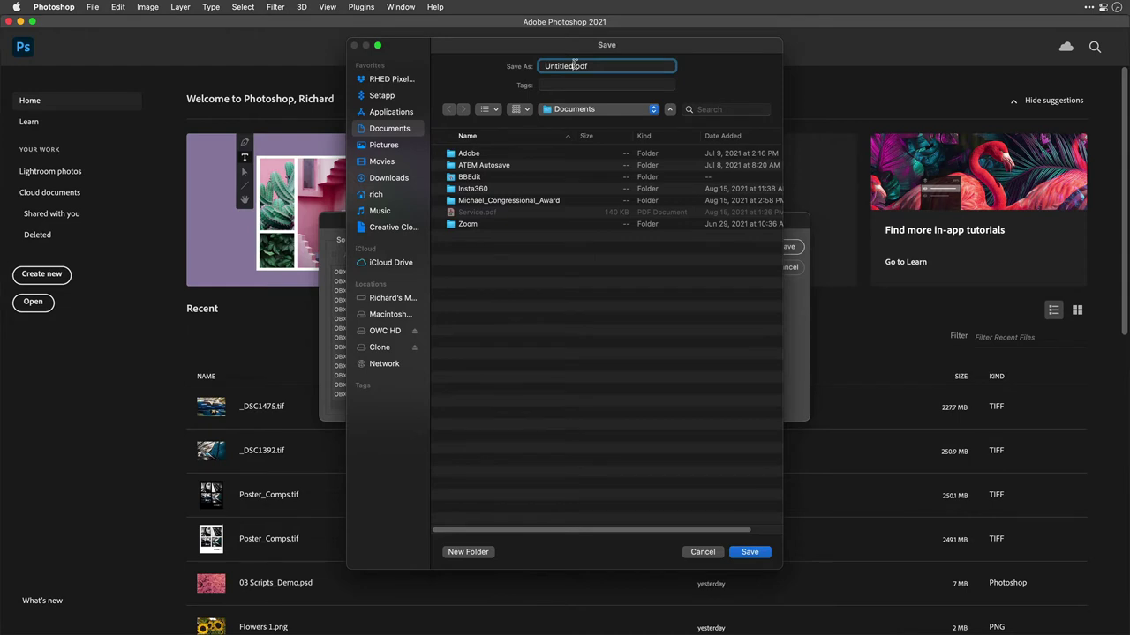
pyautogui.hotkey('alt', 'BackSpace')
pyautogui.write('Slideshow')
pyautogui.press('super+shift+d')
pyautogui.press('Return')
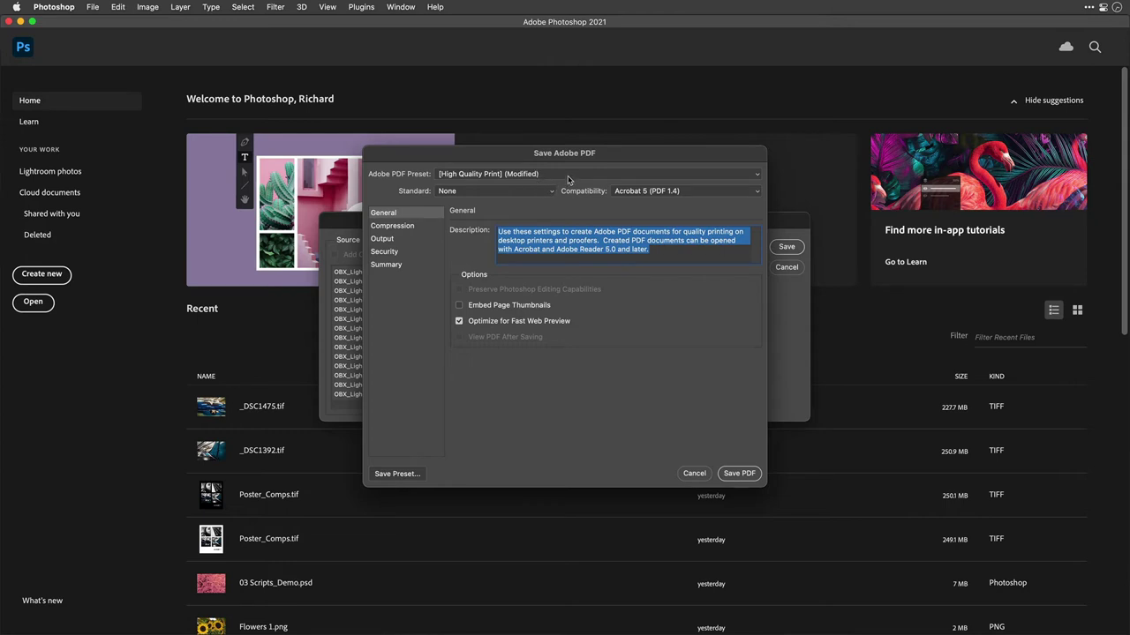
# - Keep the High Quality Print preset and Acrobat 5 (PDF 1.4) compatibility, then save the PDF
pyautogui.click(570, 174)
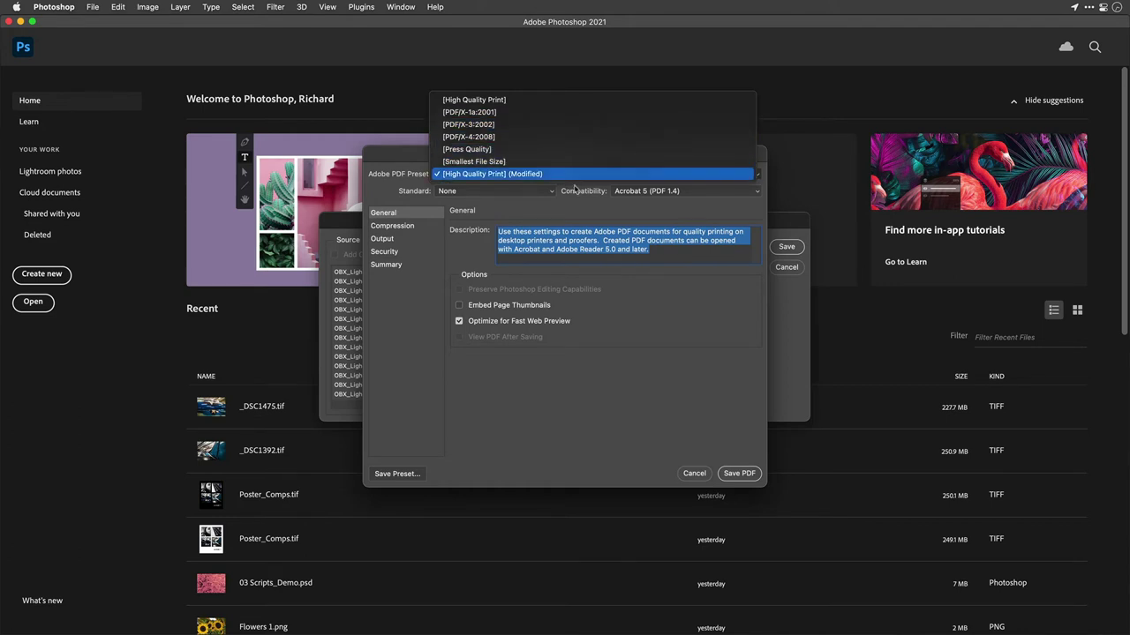
pyautogui.click(612, 300)
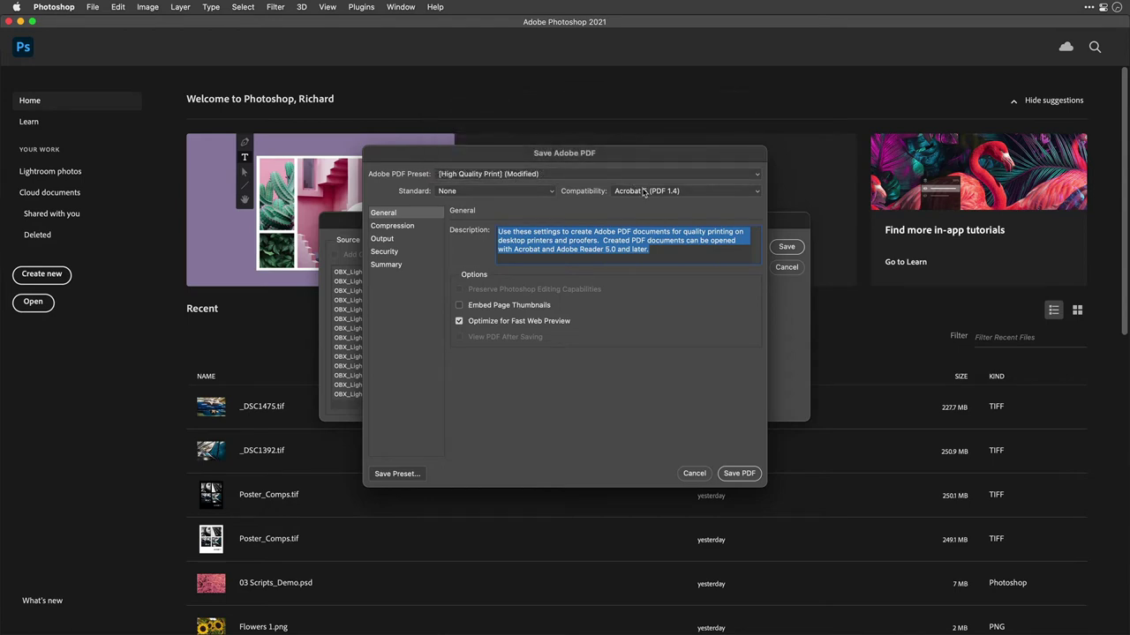
pyautogui.click(644, 191)
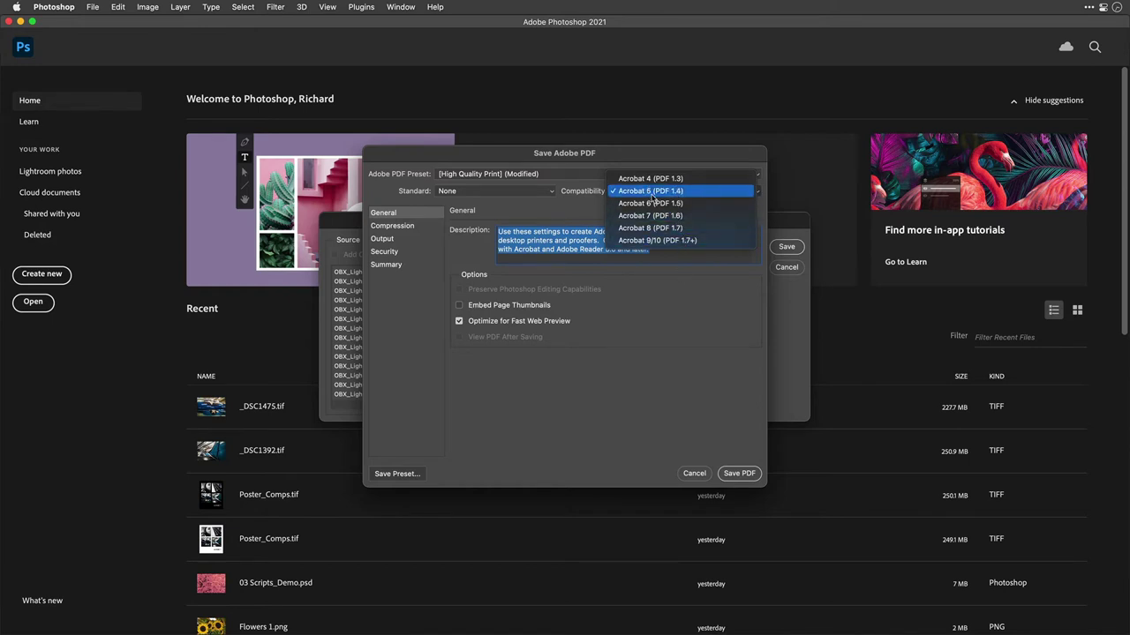
pyautogui.click(653, 195)
pyautogui.click(409, 227)
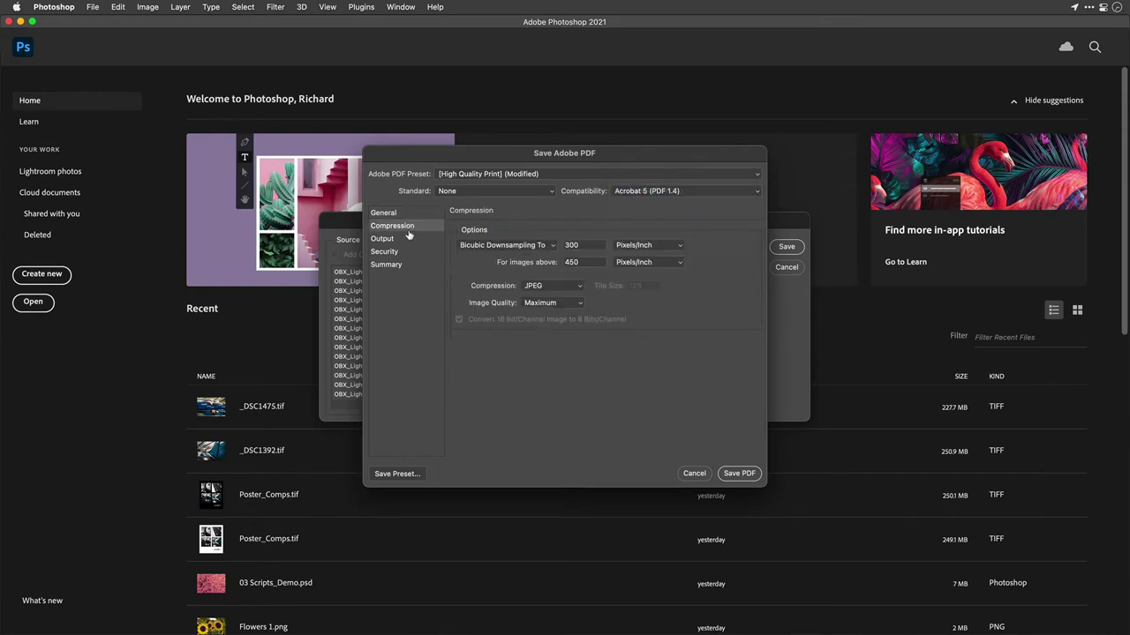
pyautogui.click(400, 244)
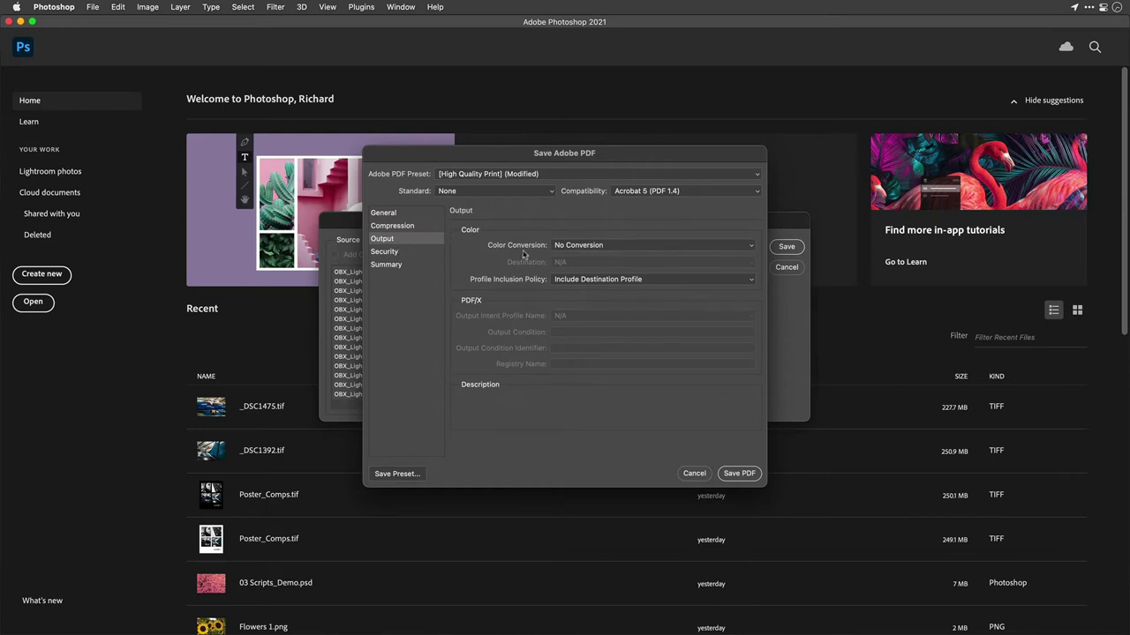
pyautogui.click(416, 254)
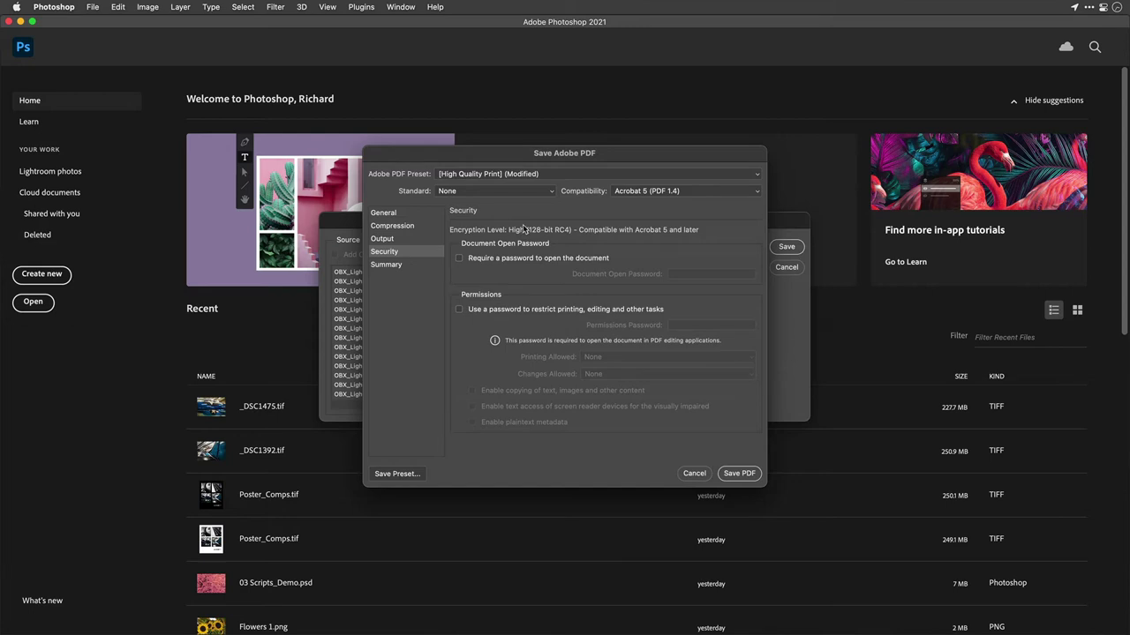
pyautogui.click(739, 474)
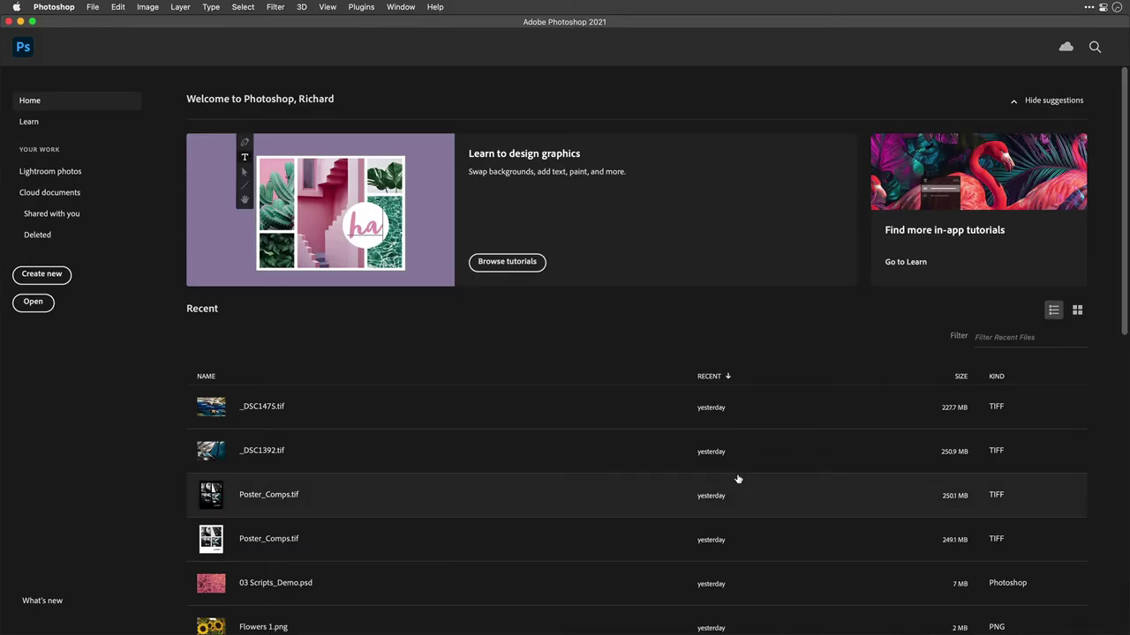
# - Open Slideshow.pdf from the Desktop in Adobe Acrobat Reader DC
pyautogui.press('super+Tab')
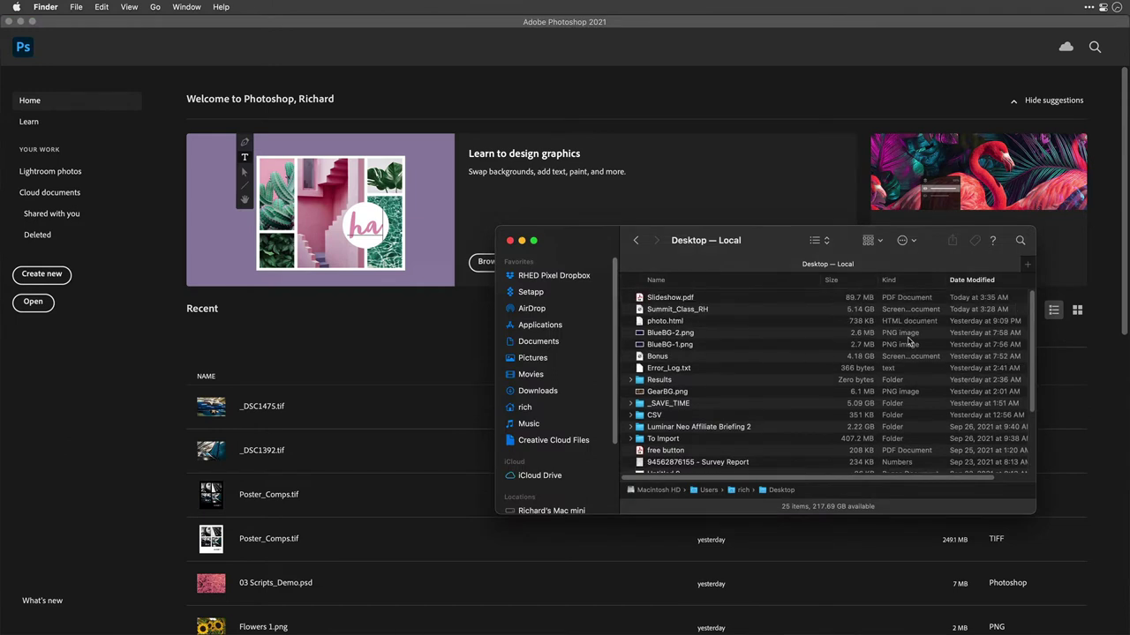
pyautogui.click(688, 297)
pyautogui.rightClick(688, 297)
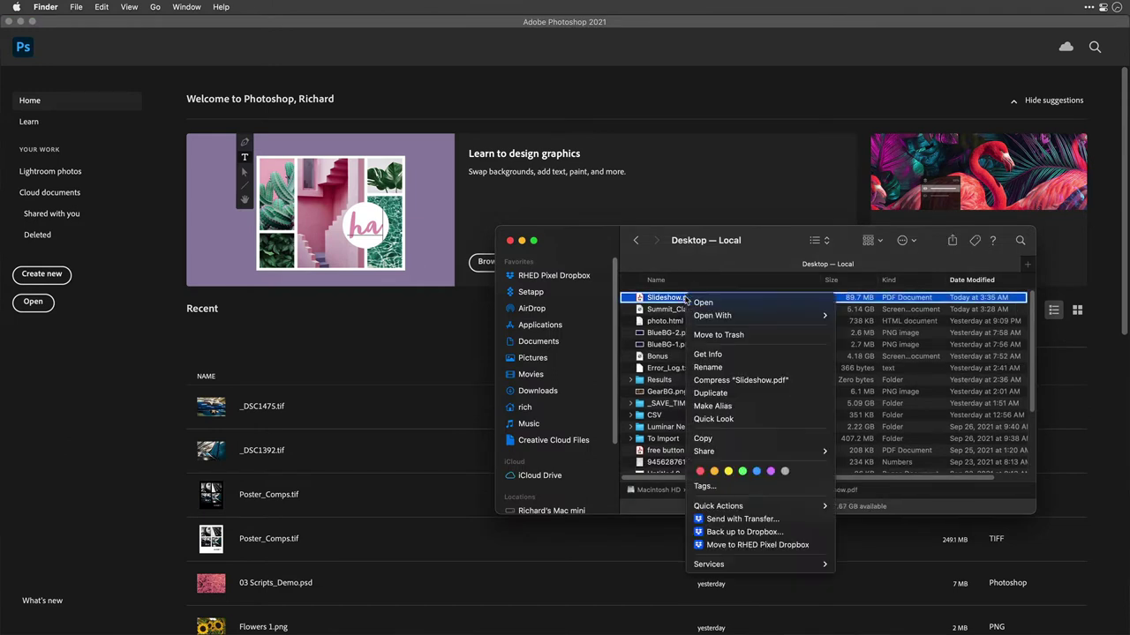
pyautogui.moveTo(713, 314)
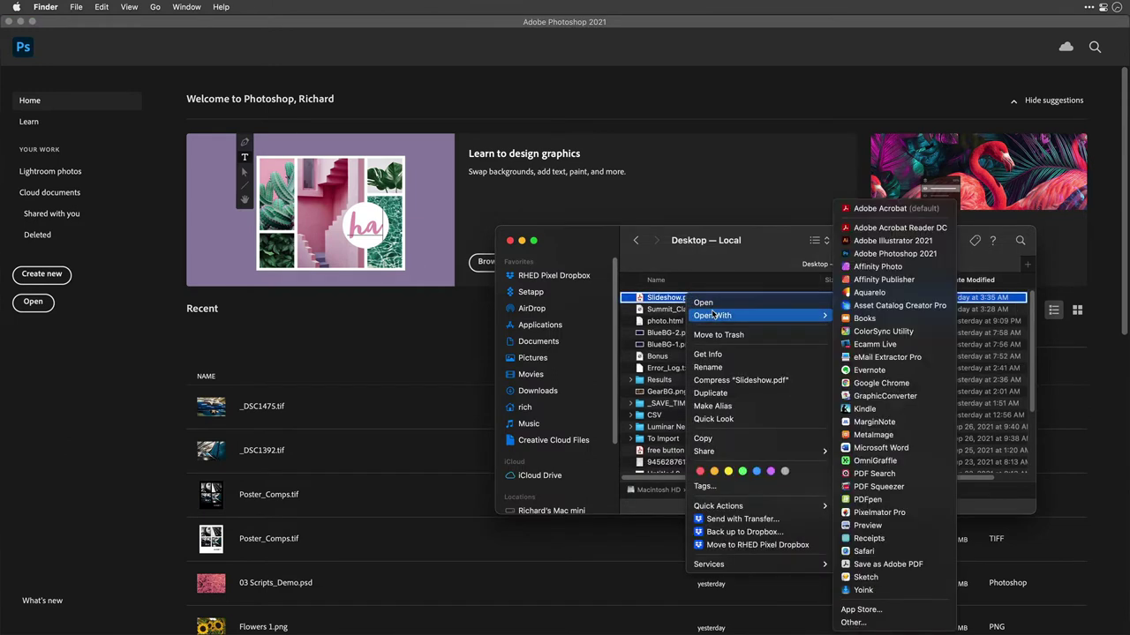
pyautogui.click(907, 216)
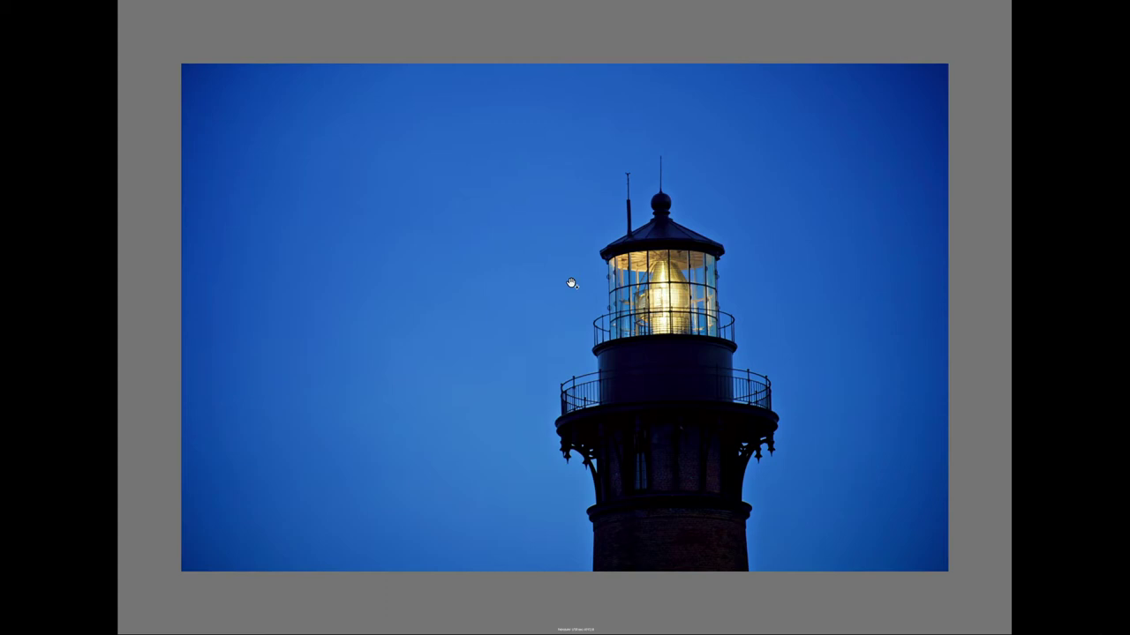
# - Advance to the next slide and cancel the Reading Untagged Document prompt
pyautogui.press('Right')
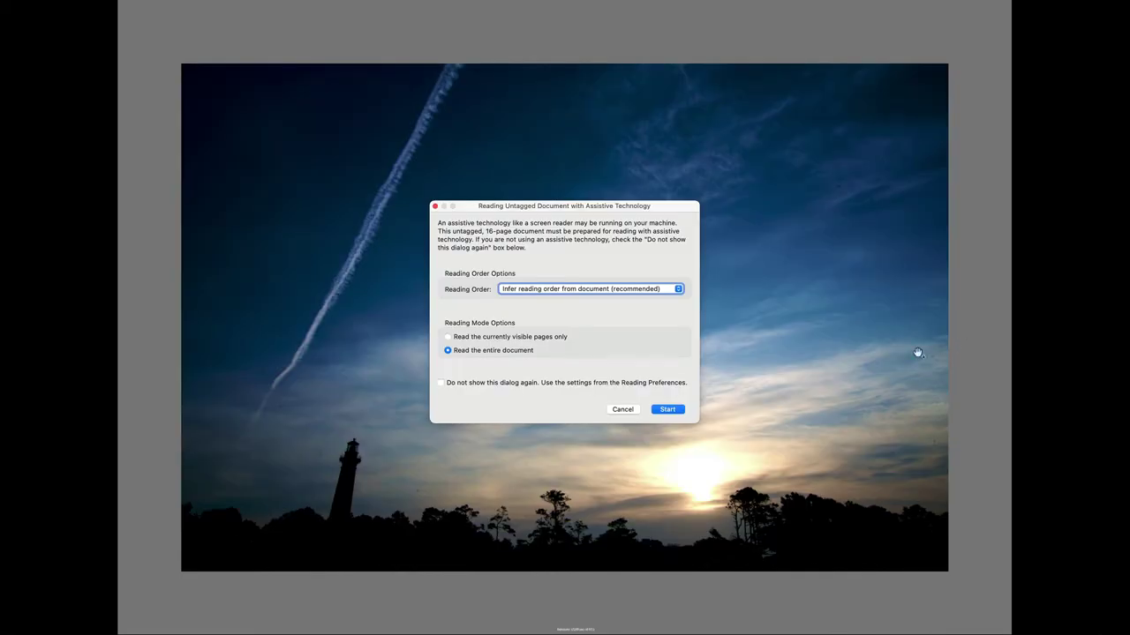
pyautogui.click(619, 411)
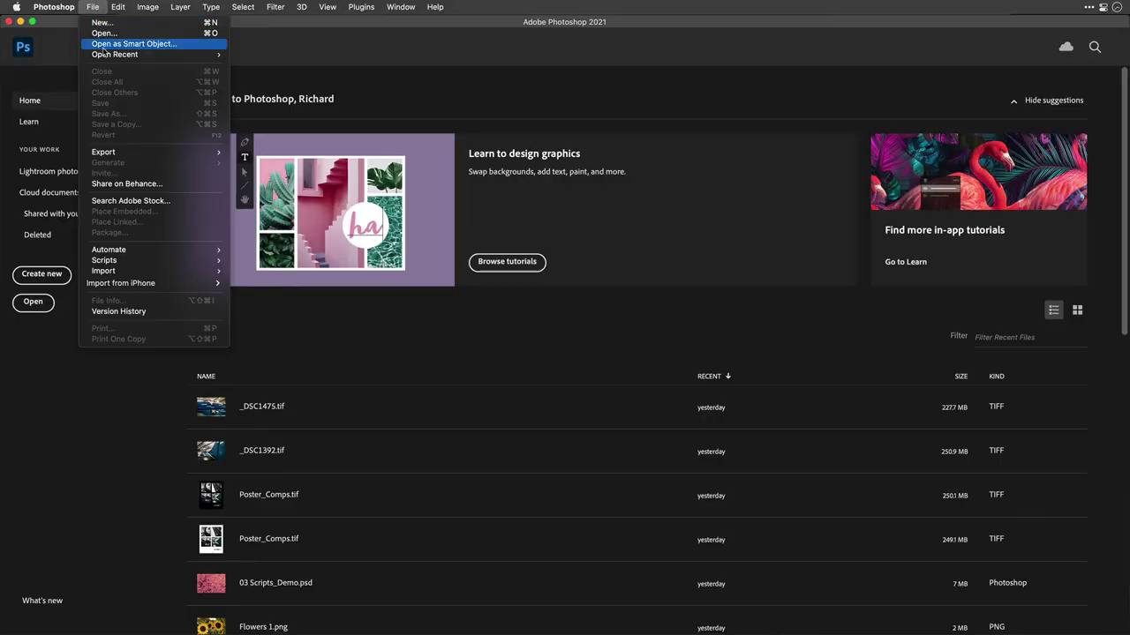
# - Open Contact Sheet II with _SAVE_TIME/02_Automation/02_02 Contact Sheet as the source folder
pyautogui.moveTo(155, 250)
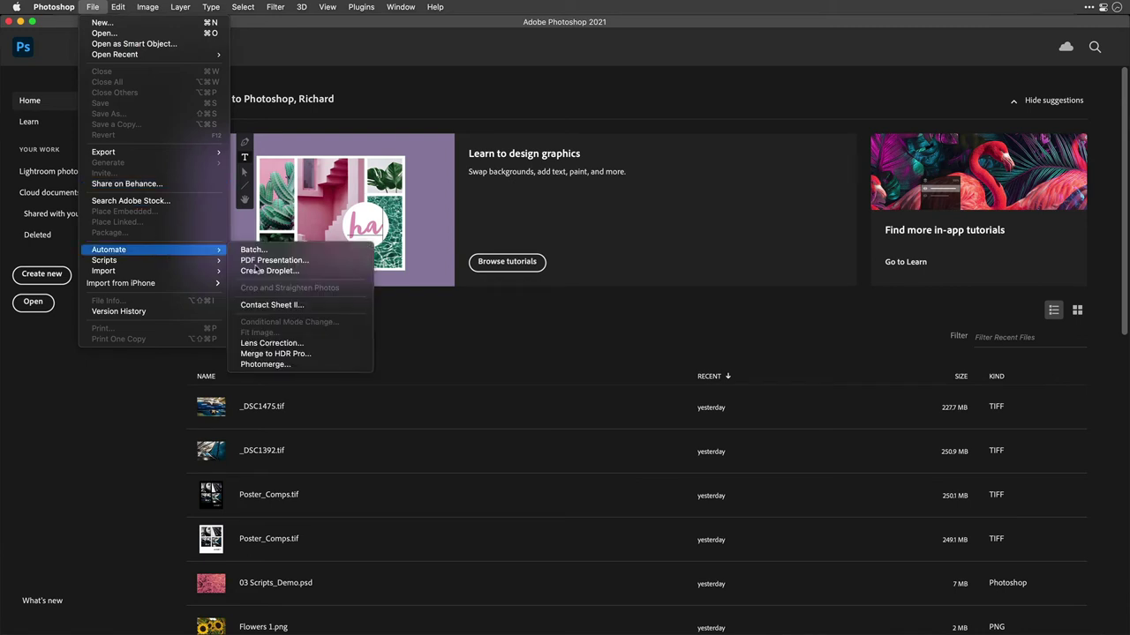
pyautogui.click(317, 304)
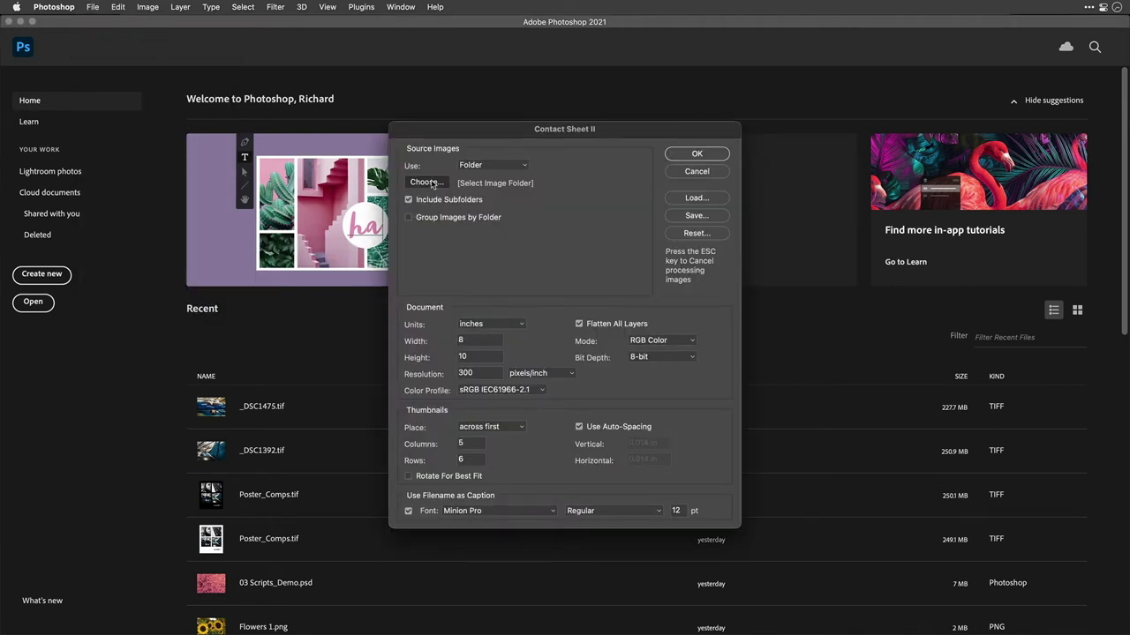
pyautogui.click(427, 182)
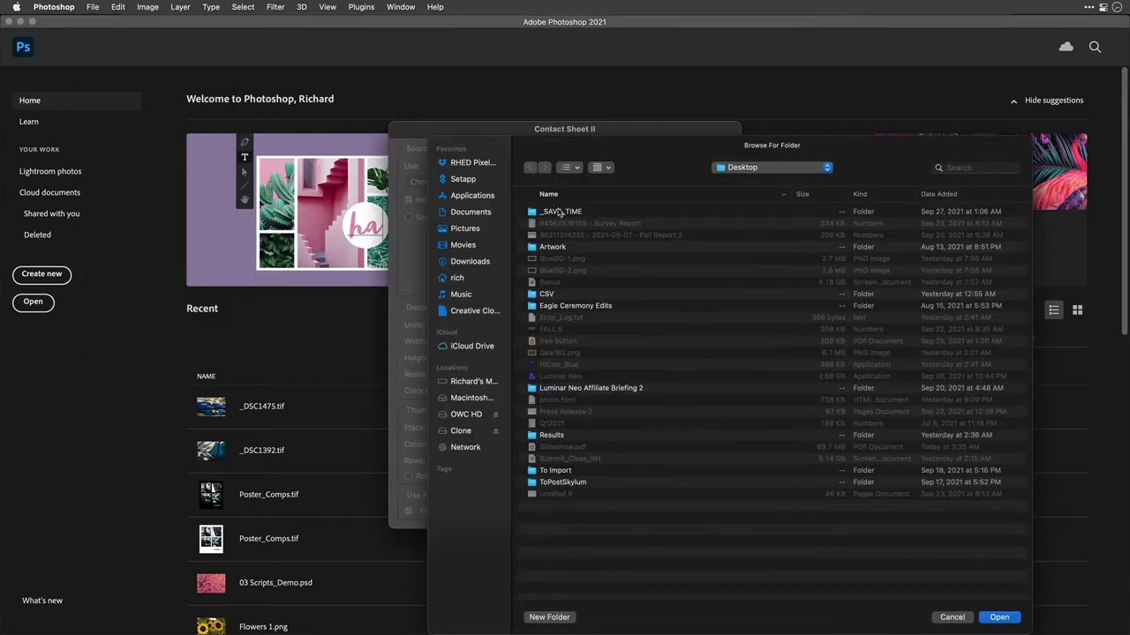
pyautogui.doubleClick(559, 212)
pyautogui.click(558, 226)
pyautogui.doubleClick(558, 226)
pyautogui.click(558, 226)
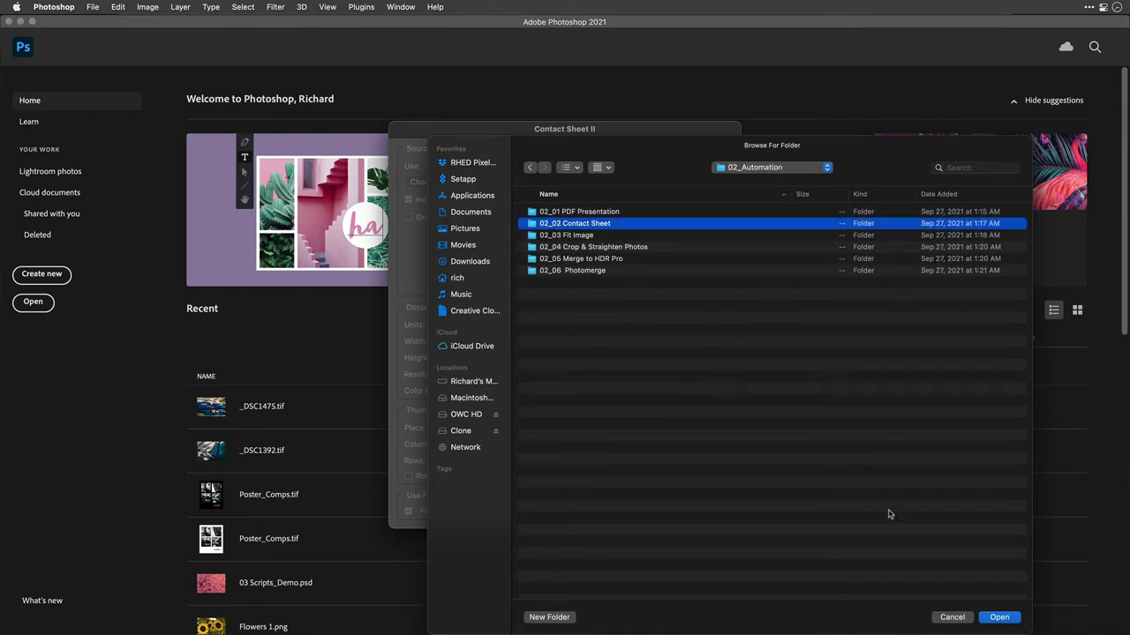
pyautogui.click(988, 617)
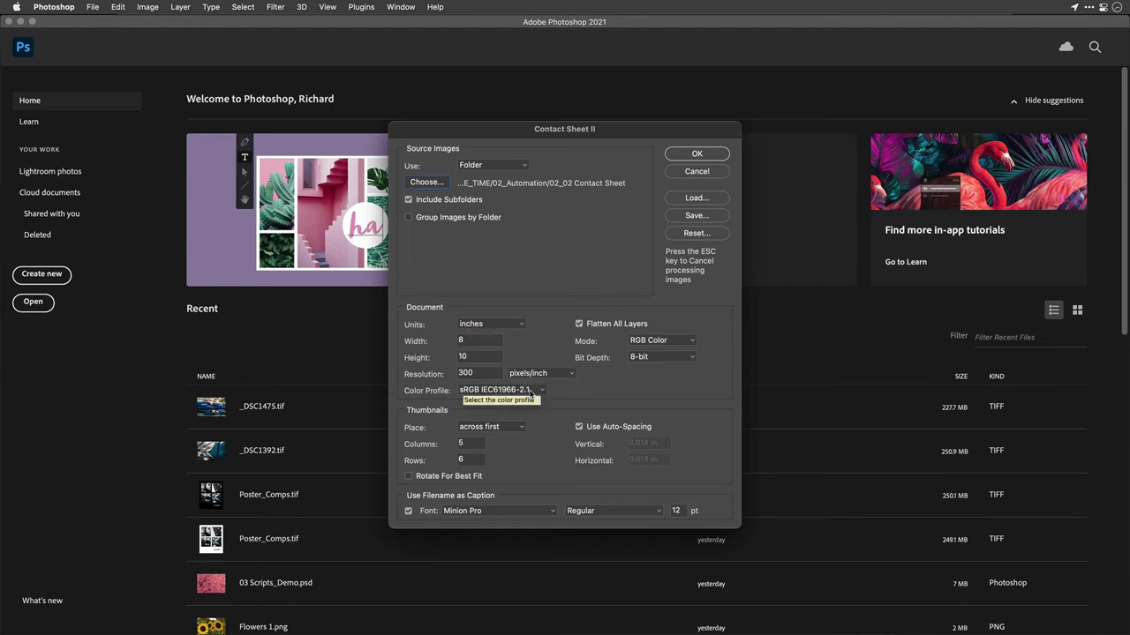
# - Set the contact sheet colour profile to Adobe RGB (1998) and bit depth to 16-bit
pyautogui.click(529, 391)
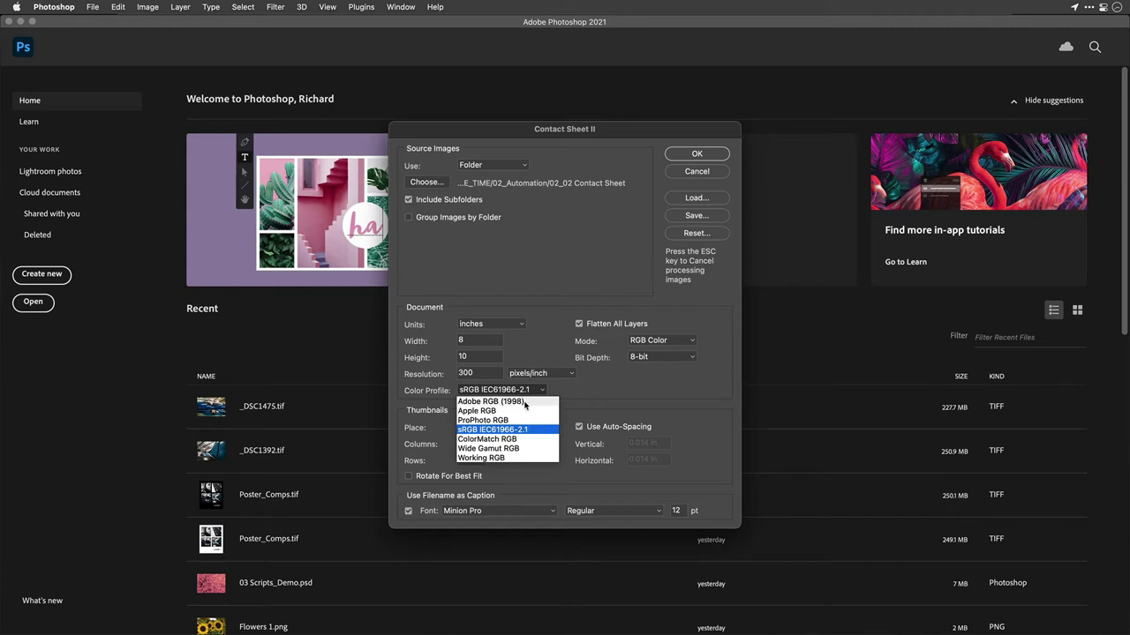
pyautogui.click(525, 404)
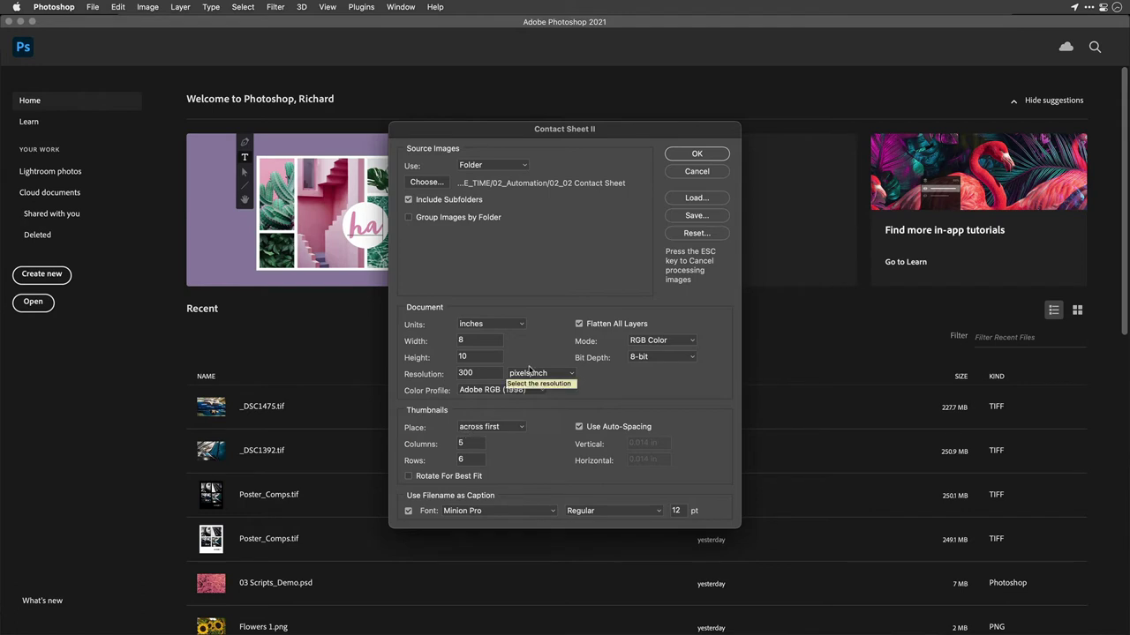
pyautogui.click(660, 342)
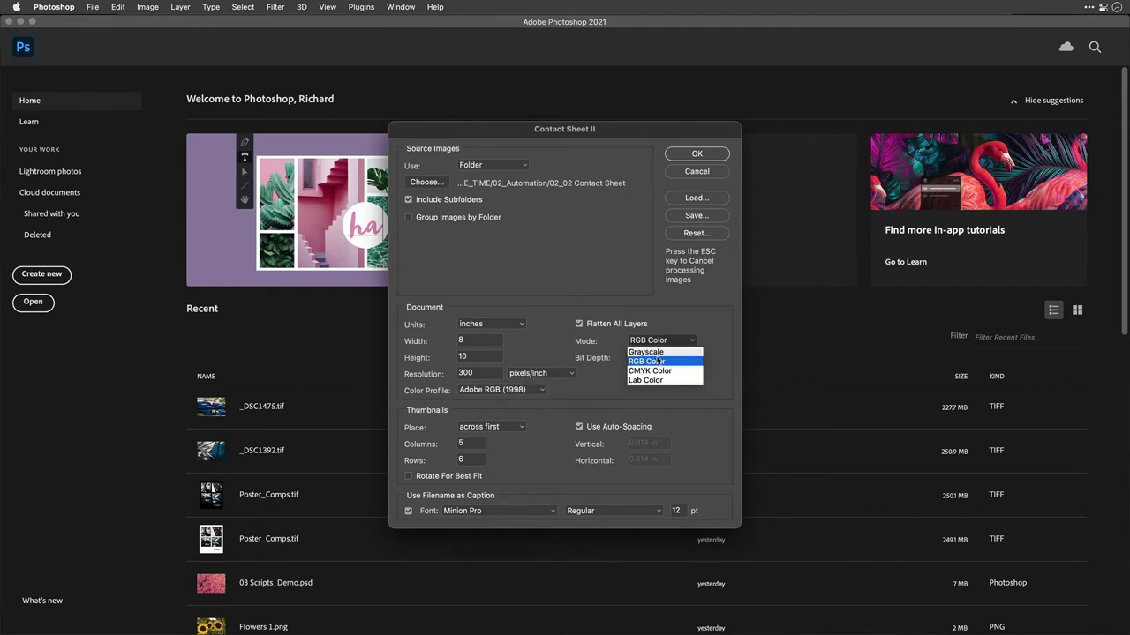
pyautogui.click(598, 284)
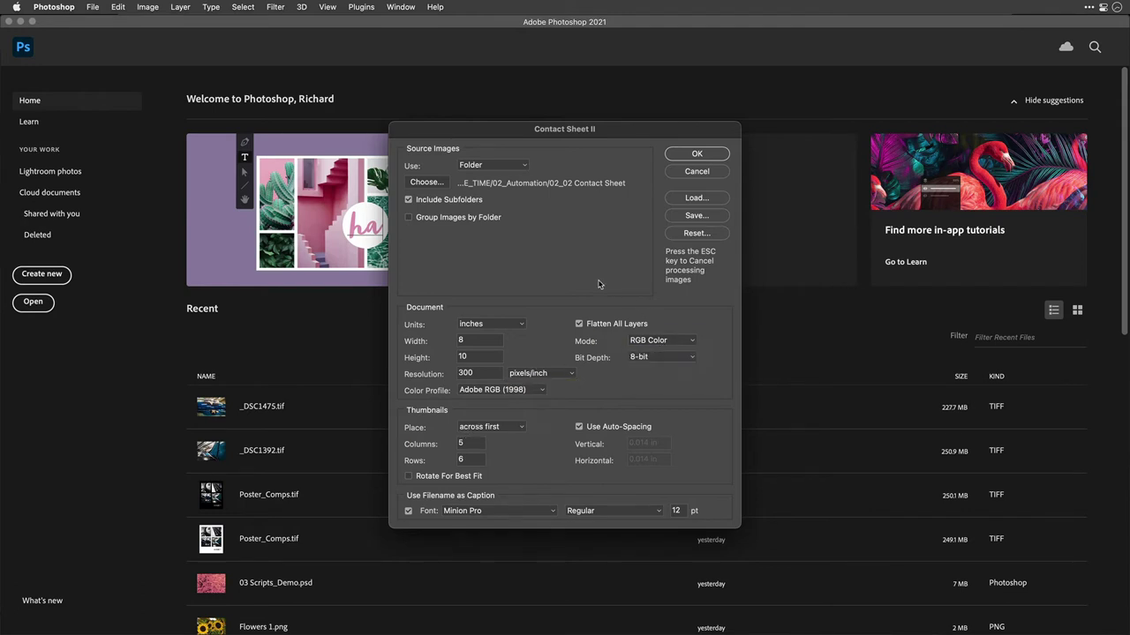
pyautogui.click(670, 360)
pyautogui.click(662, 377)
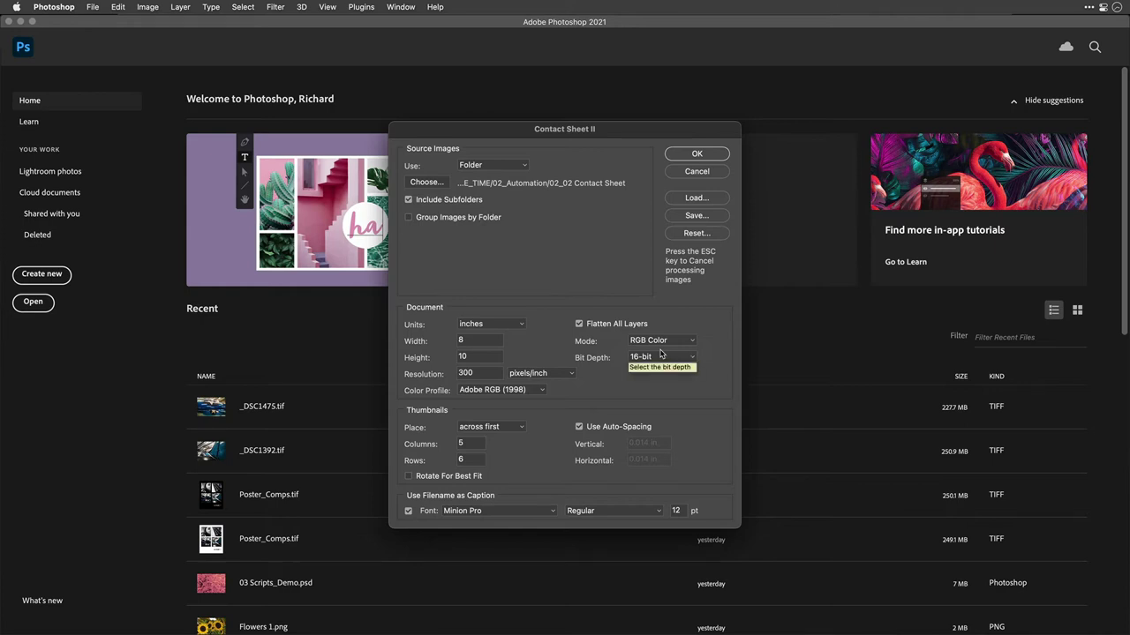
# - Use a 3 × 3 layout, generate the sheets, and view ContactSheet-004 and -003
pyautogui.doubleClick(458, 444)
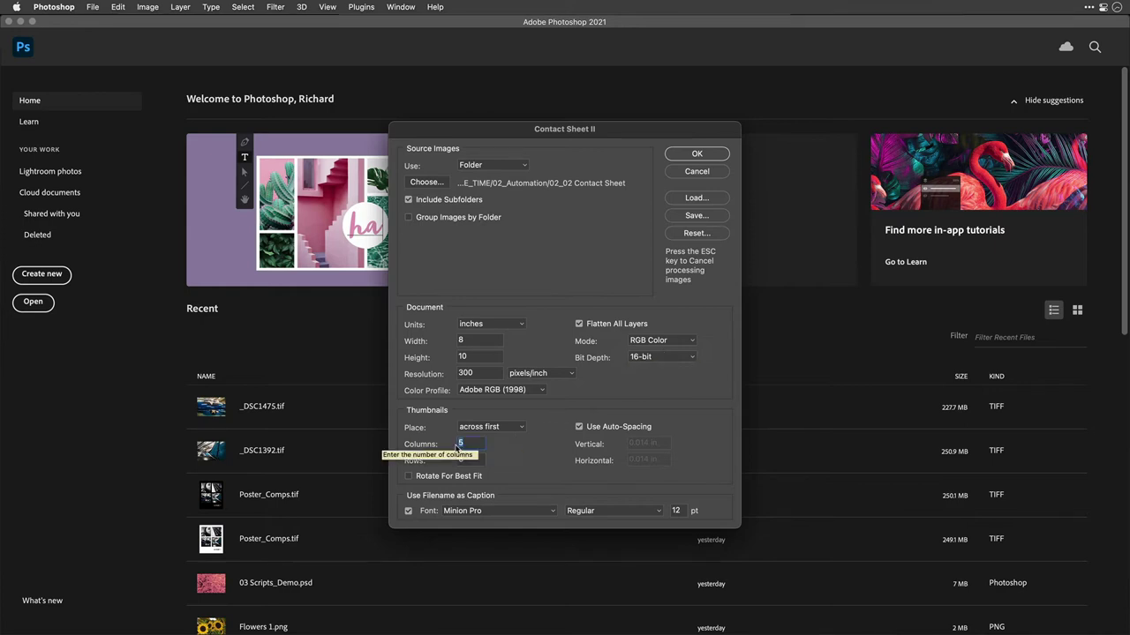
pyautogui.write('3')
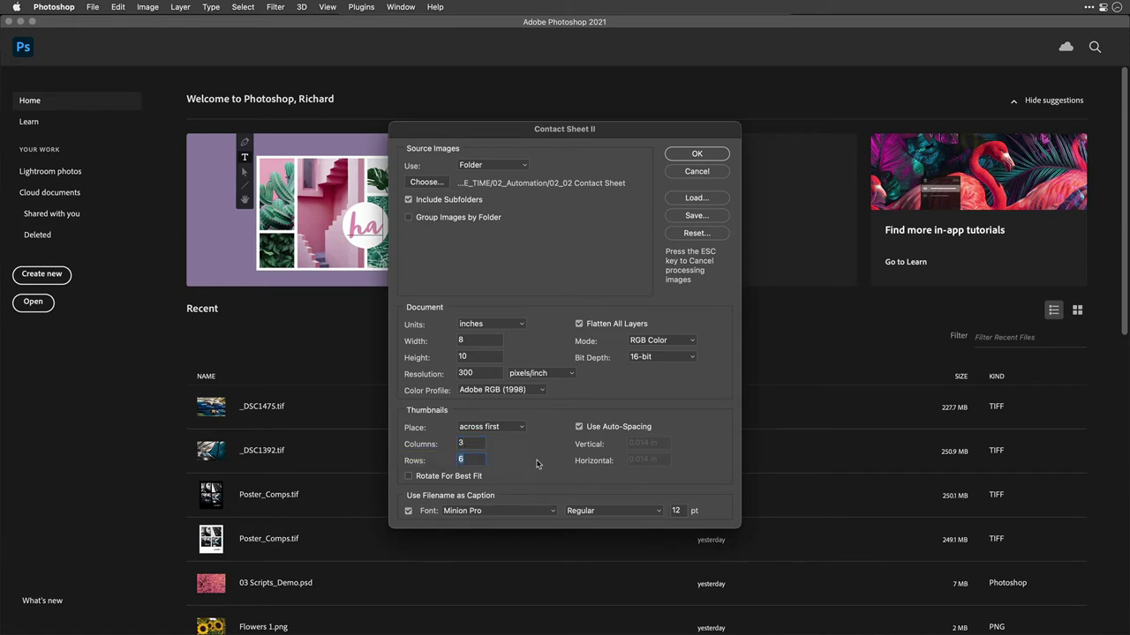
pyautogui.write('3')
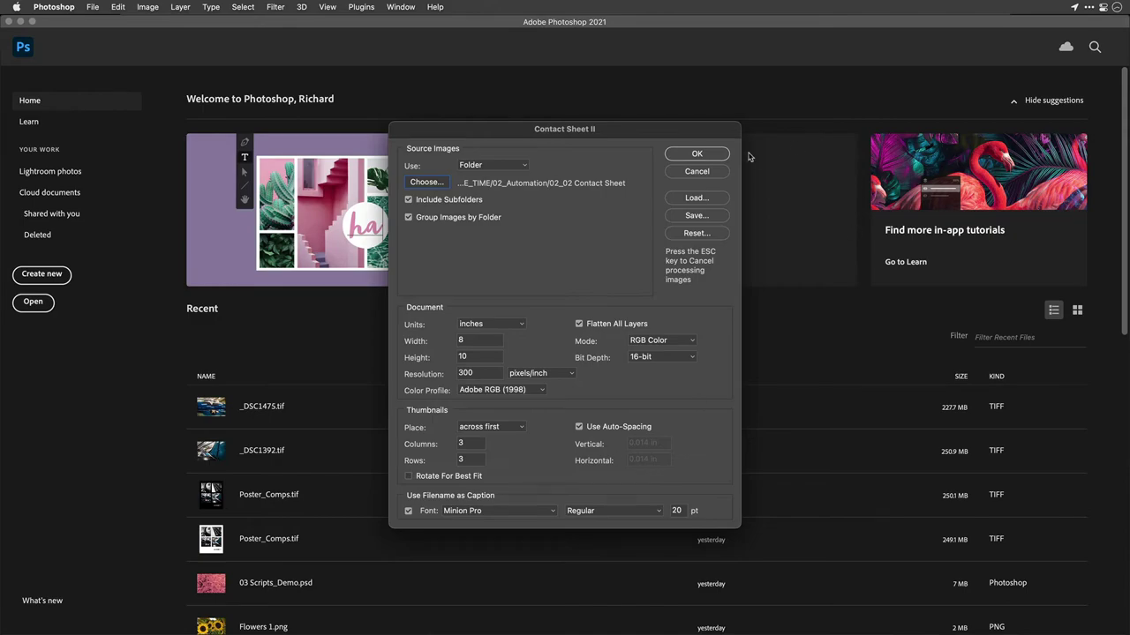
pyautogui.click(698, 155)
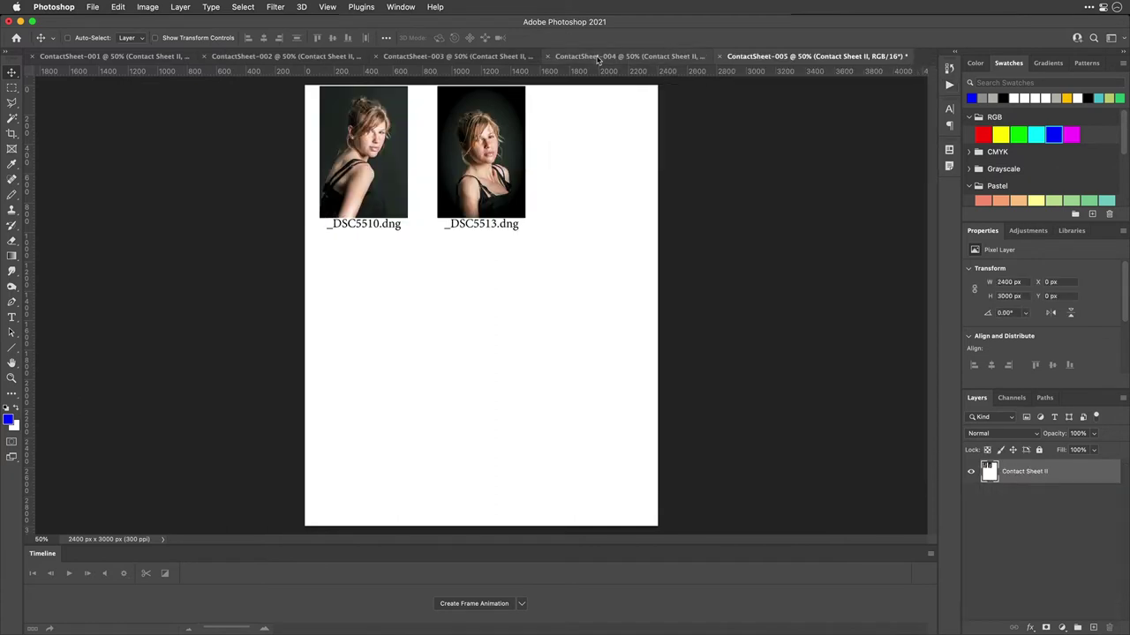
pyautogui.click(597, 59)
pyautogui.click(452, 56)
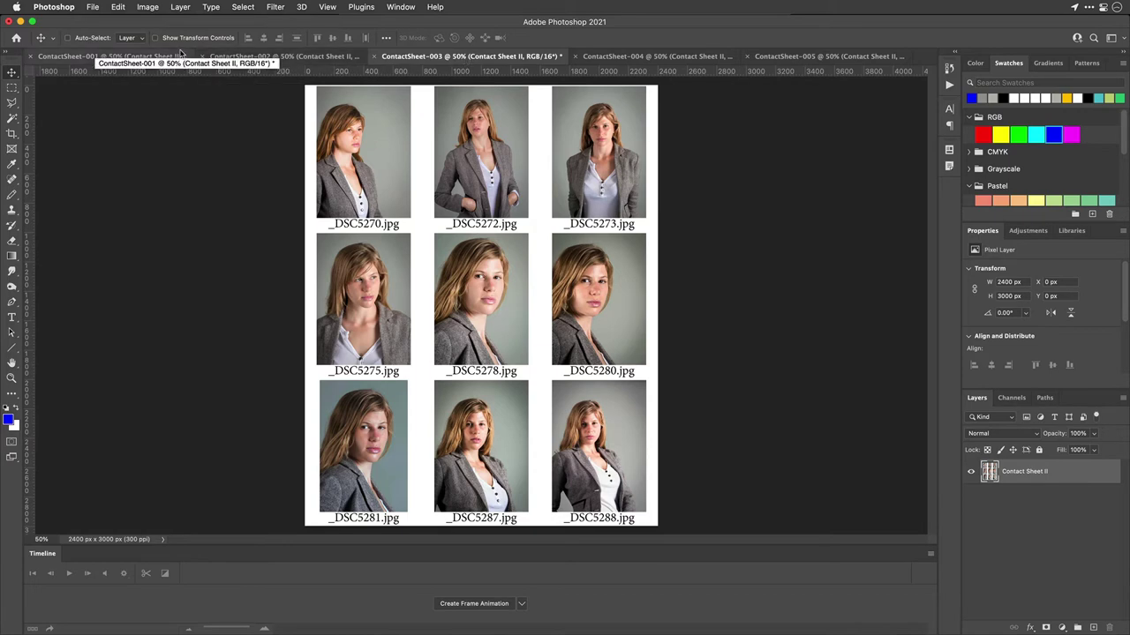
# - Combine all open contact sheets into a white-background multi-page PDF and start saving it
pyautogui.click(93, 7)
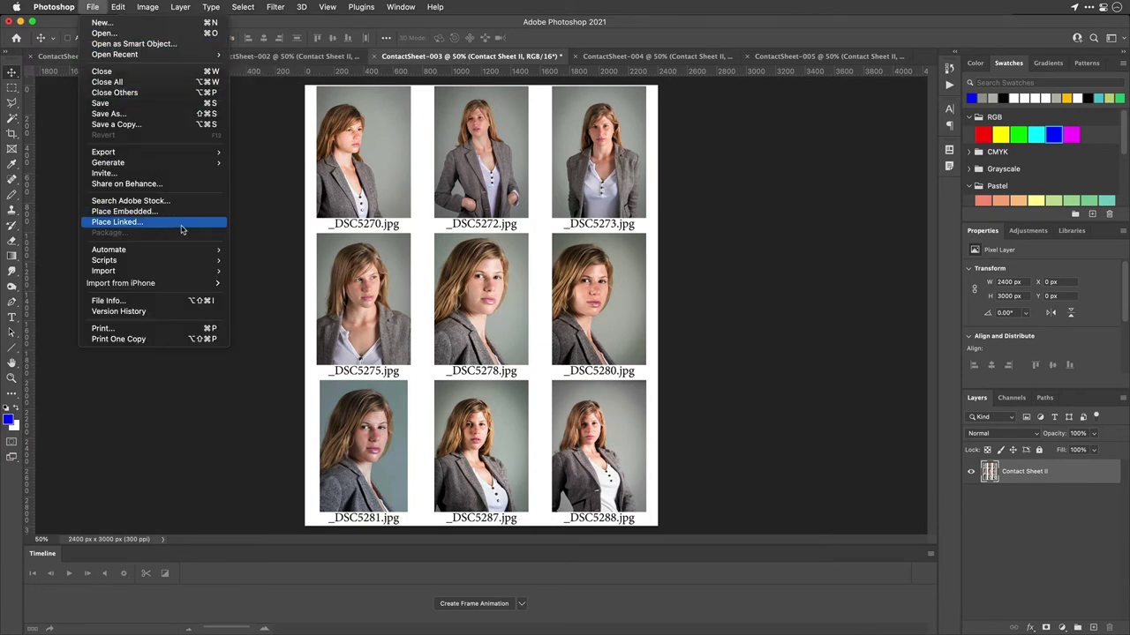
pyautogui.moveTo(190, 254)
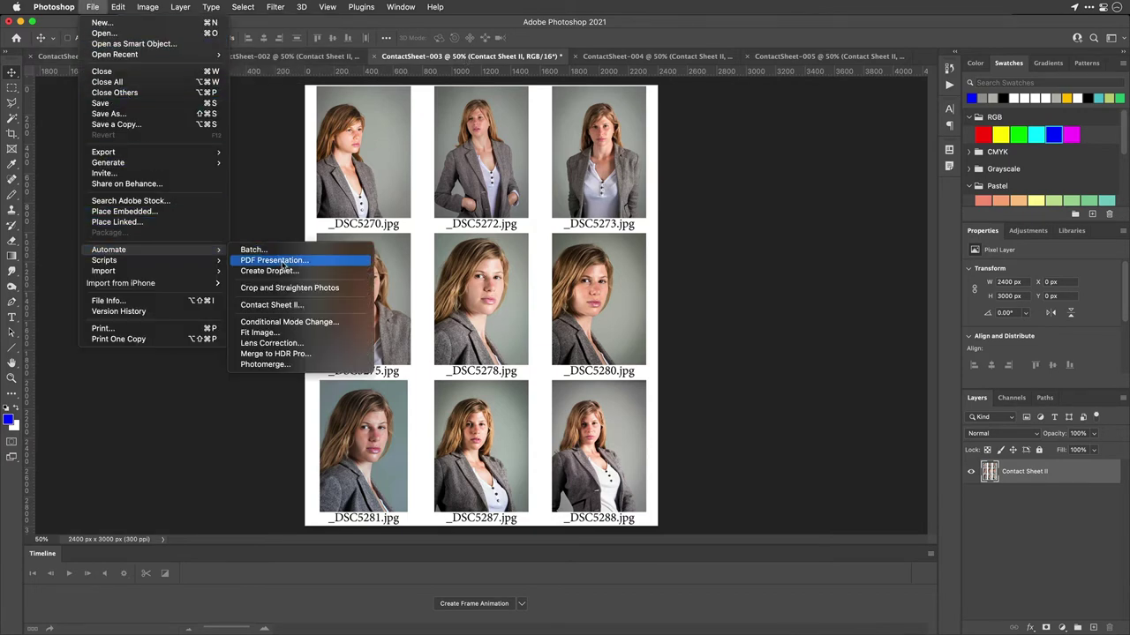
pyautogui.click(275, 262)
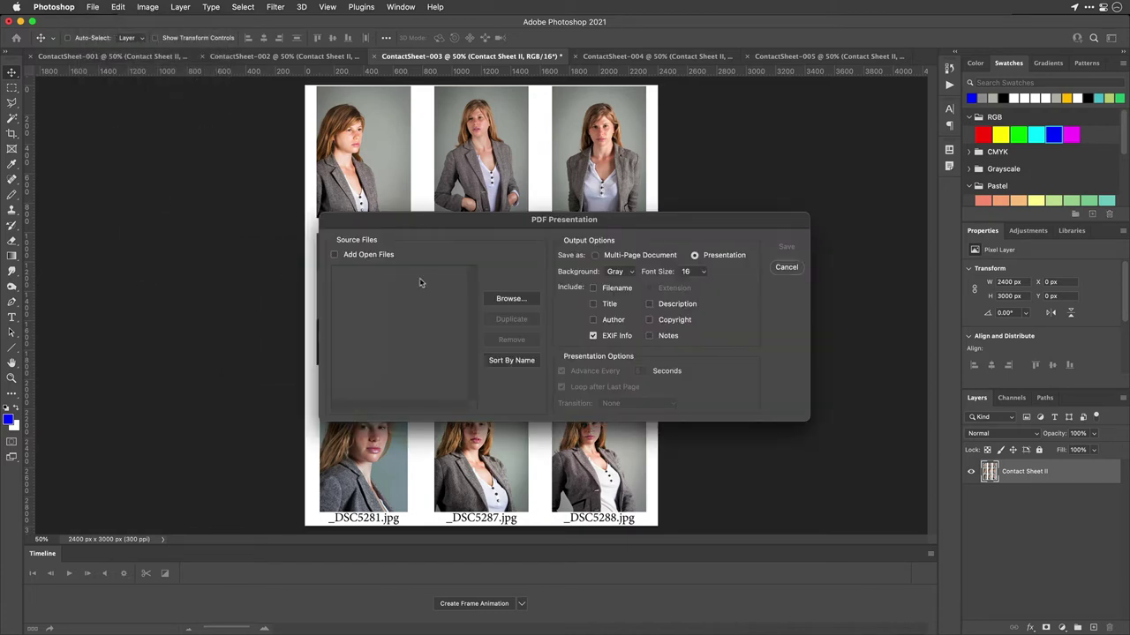
pyautogui.click(380, 258)
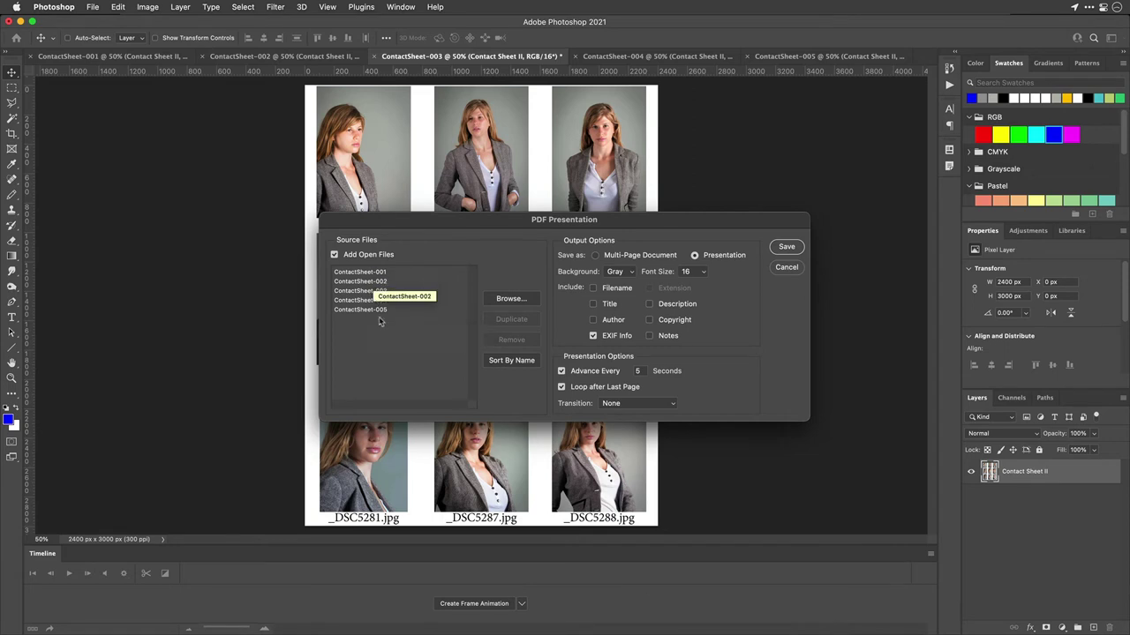
pyautogui.click(597, 256)
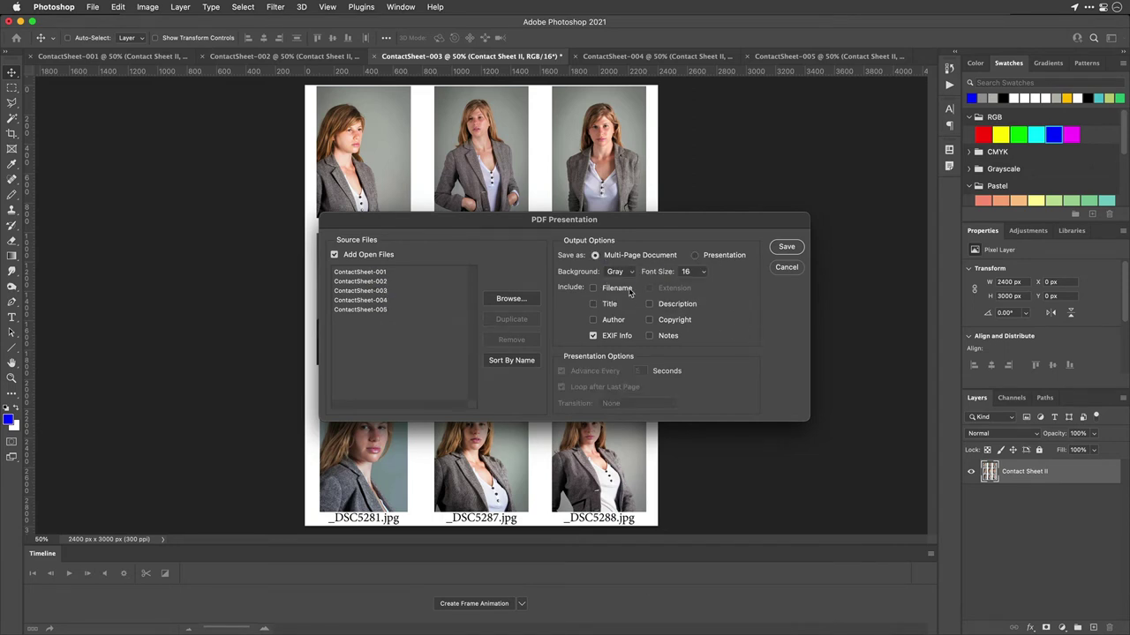
pyautogui.click(627, 274)
pyautogui.click(630, 257)
pyautogui.click(781, 248)
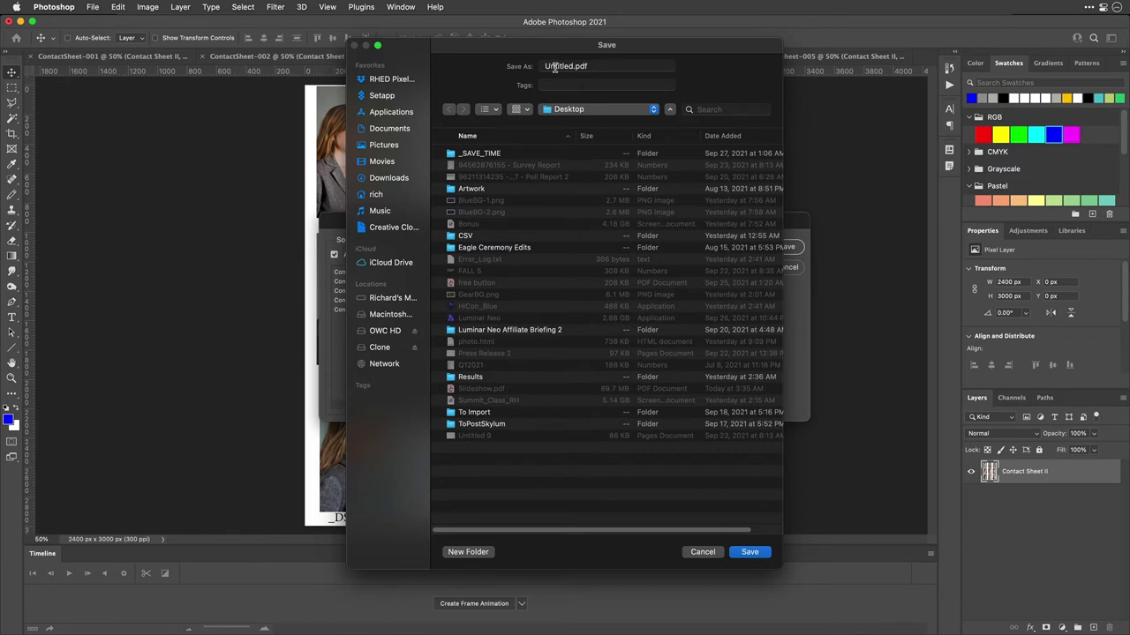
pyautogui.doubleClick(554, 68)
# - Name the PDF ContactSheet and preview it with Quick Look in Finder
pyautogui.write('ContactSheet')
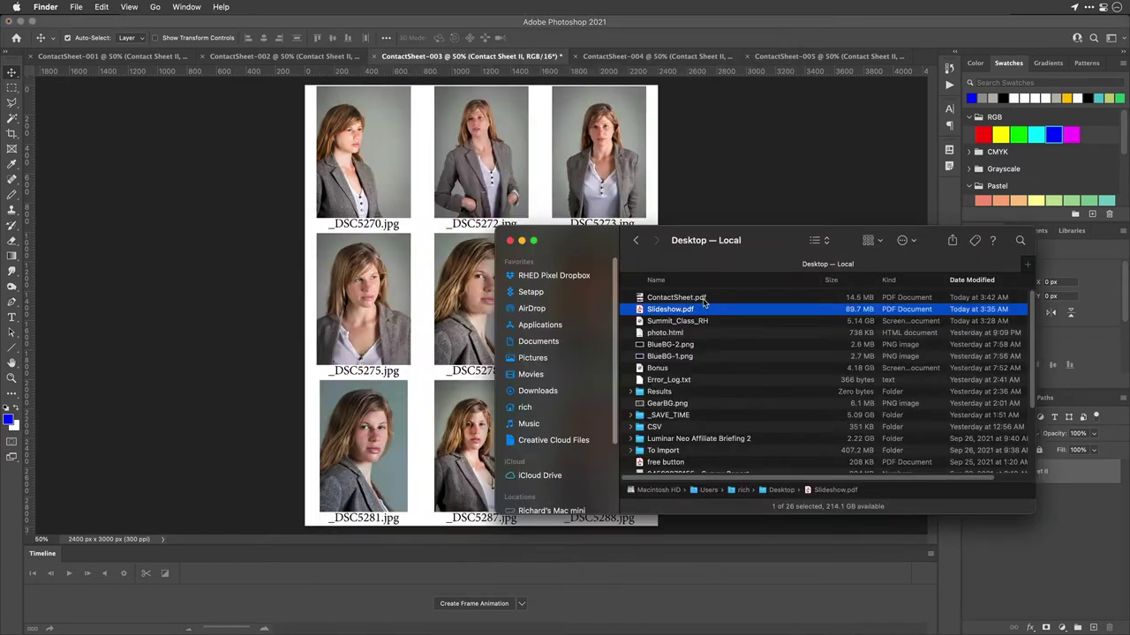
pyautogui.click(676, 297)
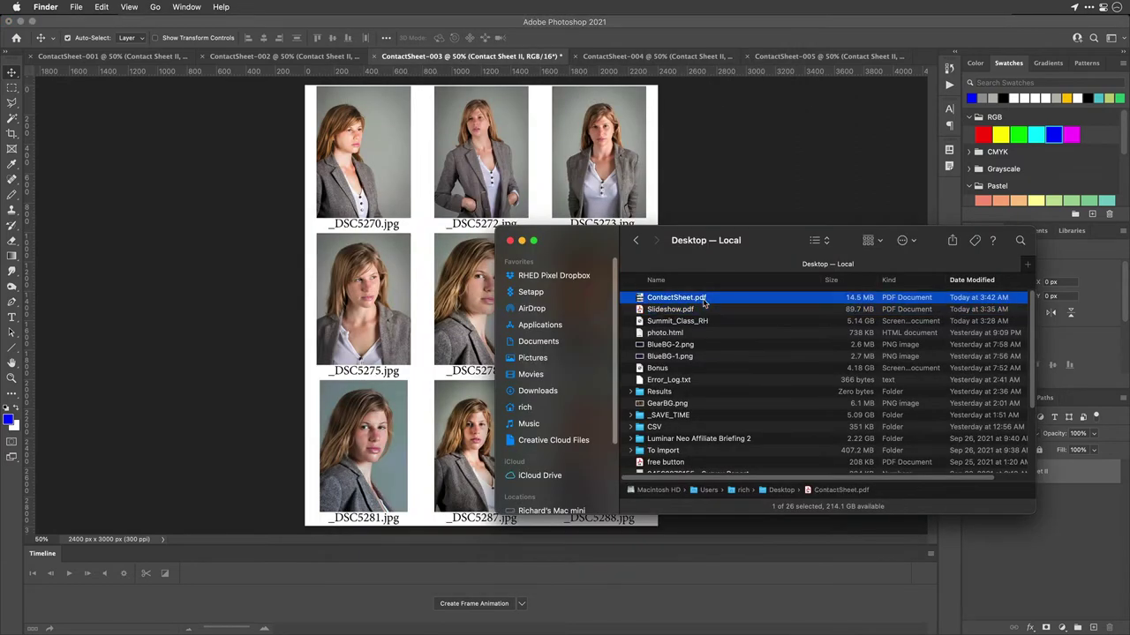
pyautogui.press('space')
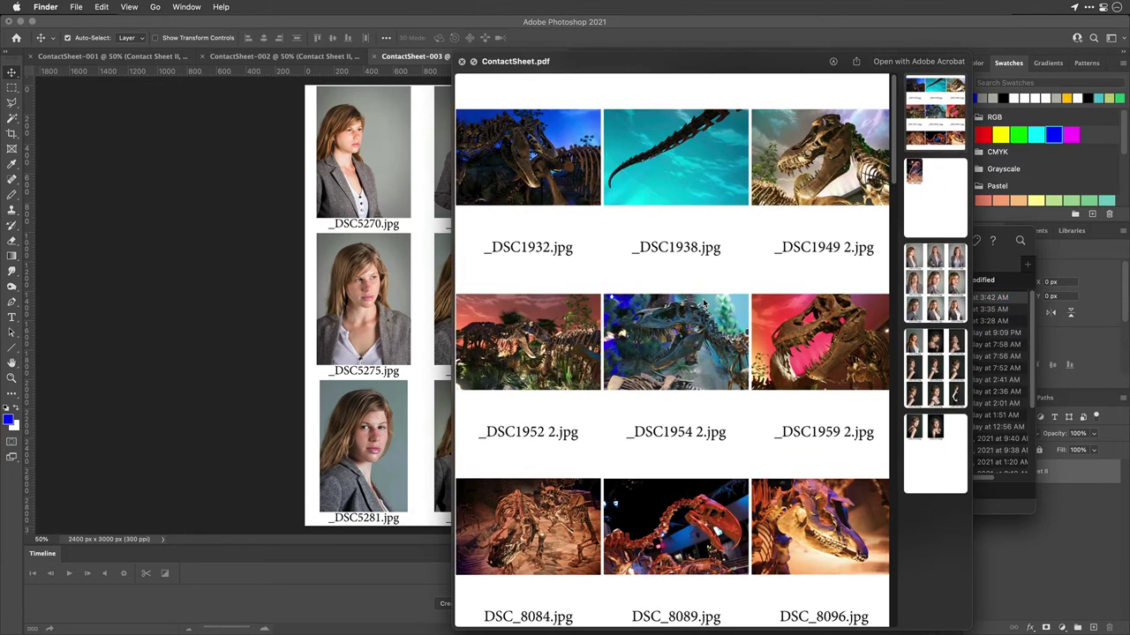
# - Page through all five contact sheets in the preview and return to page 1
pyautogui.click(921, 206)
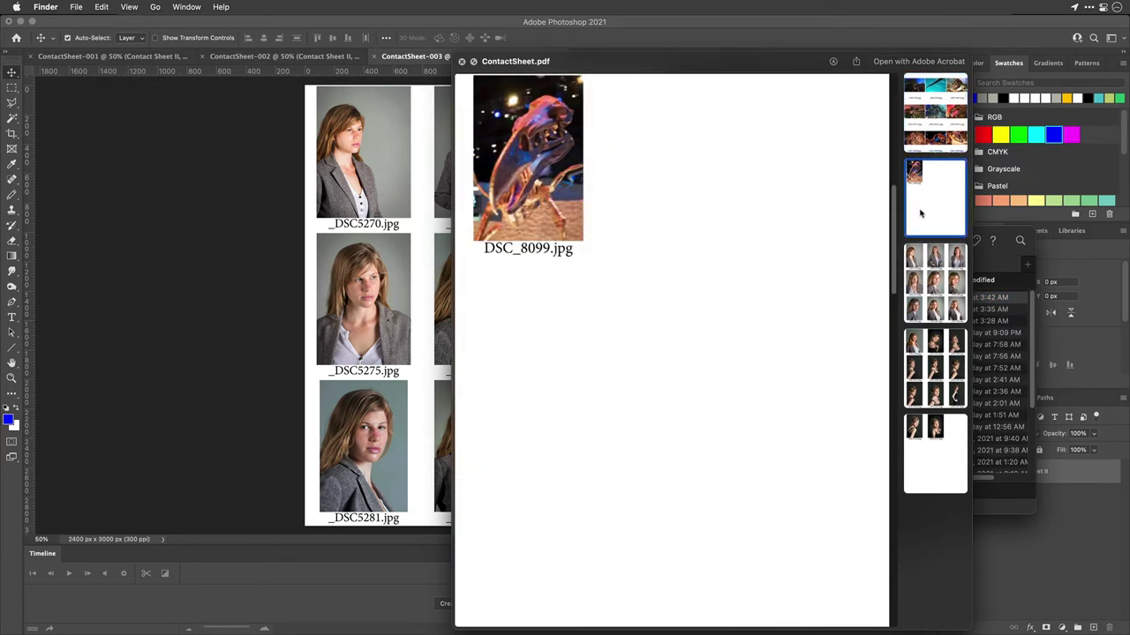
pyautogui.click(935, 300)
pyautogui.click(941, 374)
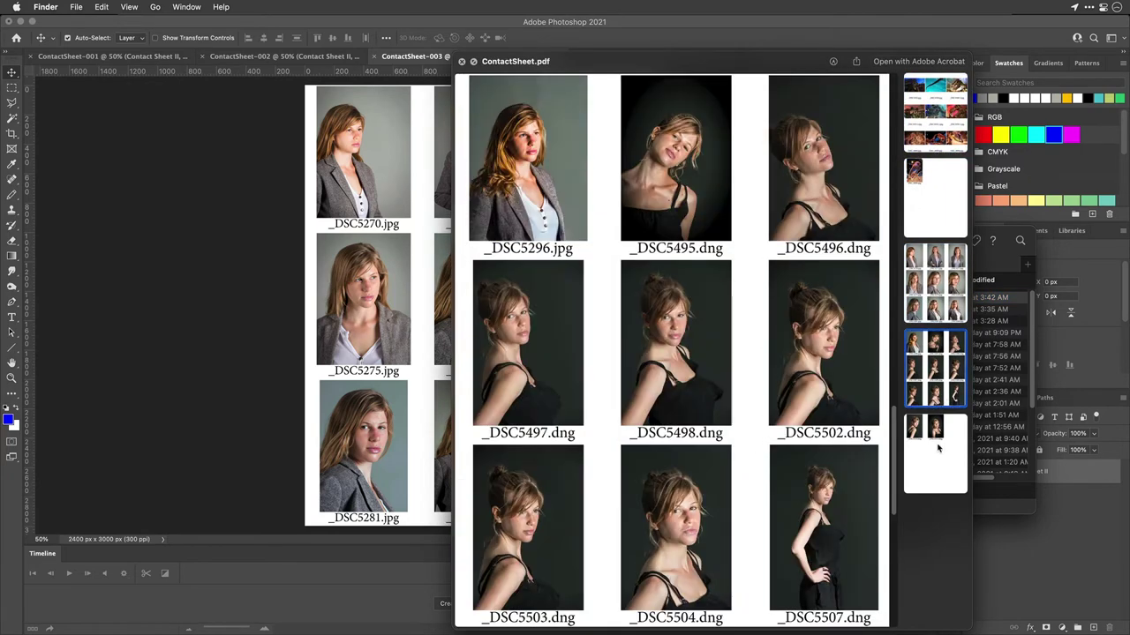
pyautogui.click(934, 464)
pyautogui.click(944, 388)
pyautogui.click(944, 300)
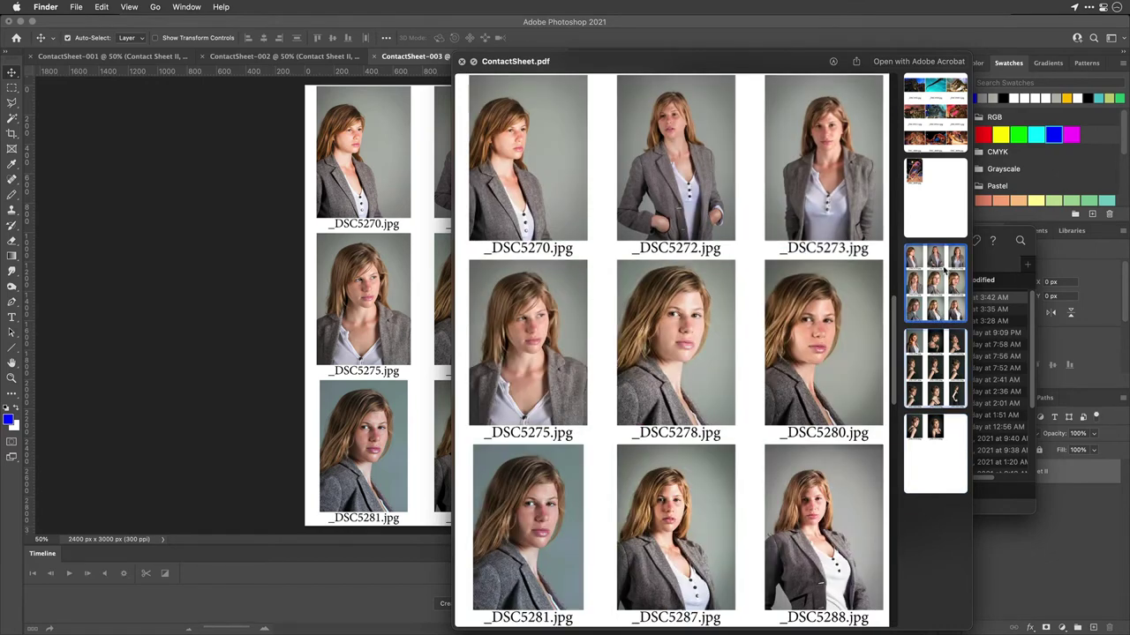
pyautogui.click(923, 184)
pyautogui.click(921, 128)
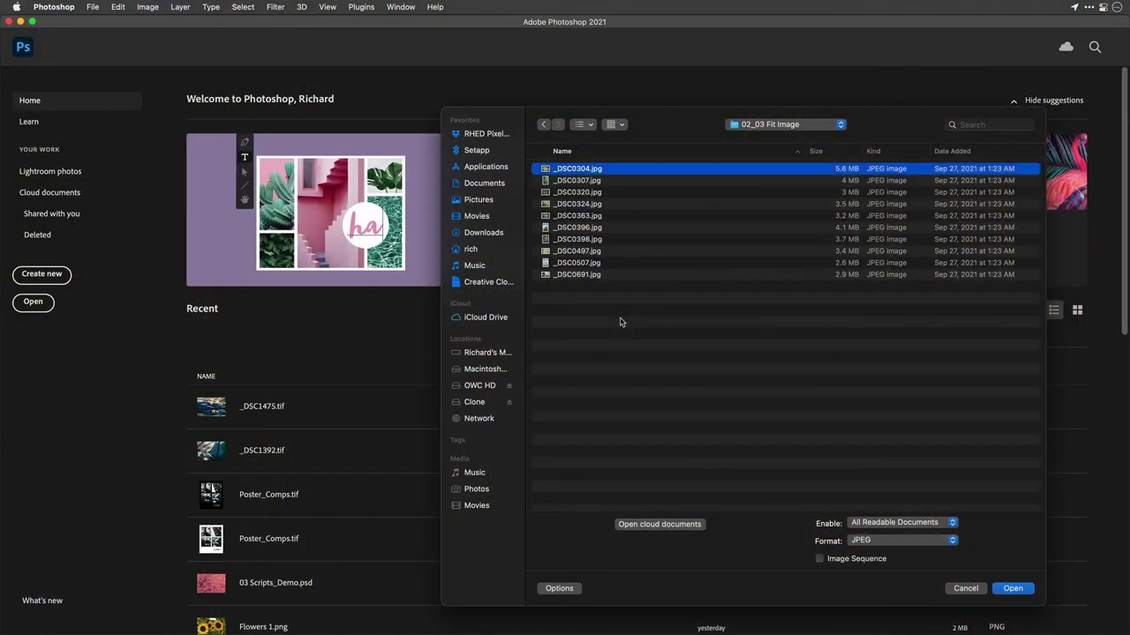
# - Open _DSC0304.jpg and cancel Fit Image, keeping the cactus photo at 3000 × 2143 px
pyautogui.press('Return')
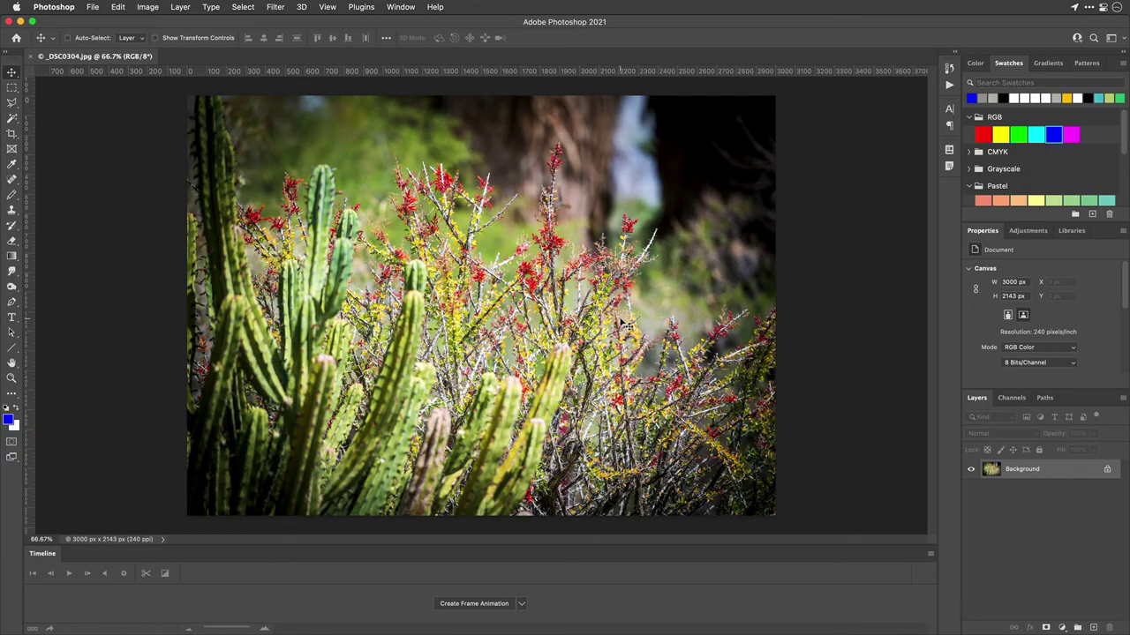
pyautogui.click(97, 6)
pyautogui.moveTo(152, 251)
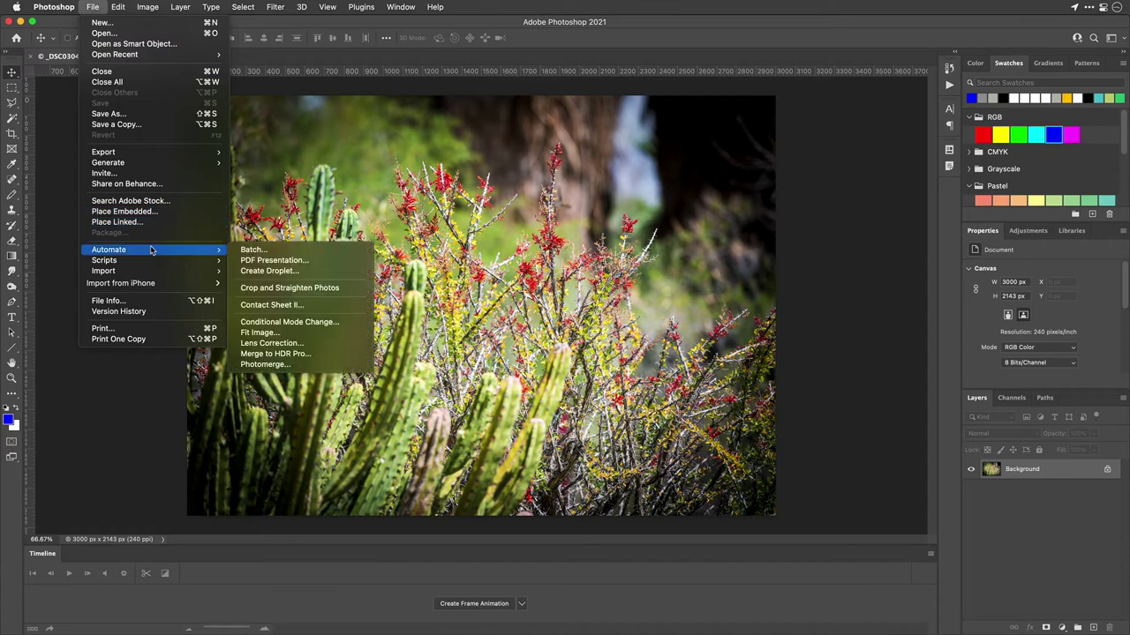
pyautogui.click(321, 334)
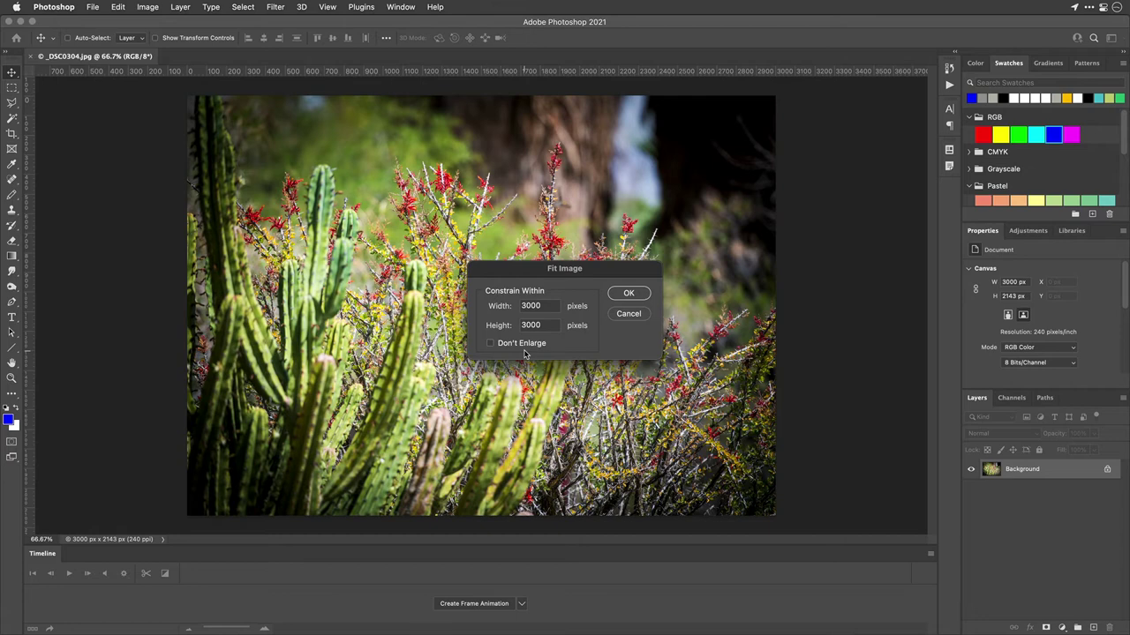
pyautogui.click(612, 316)
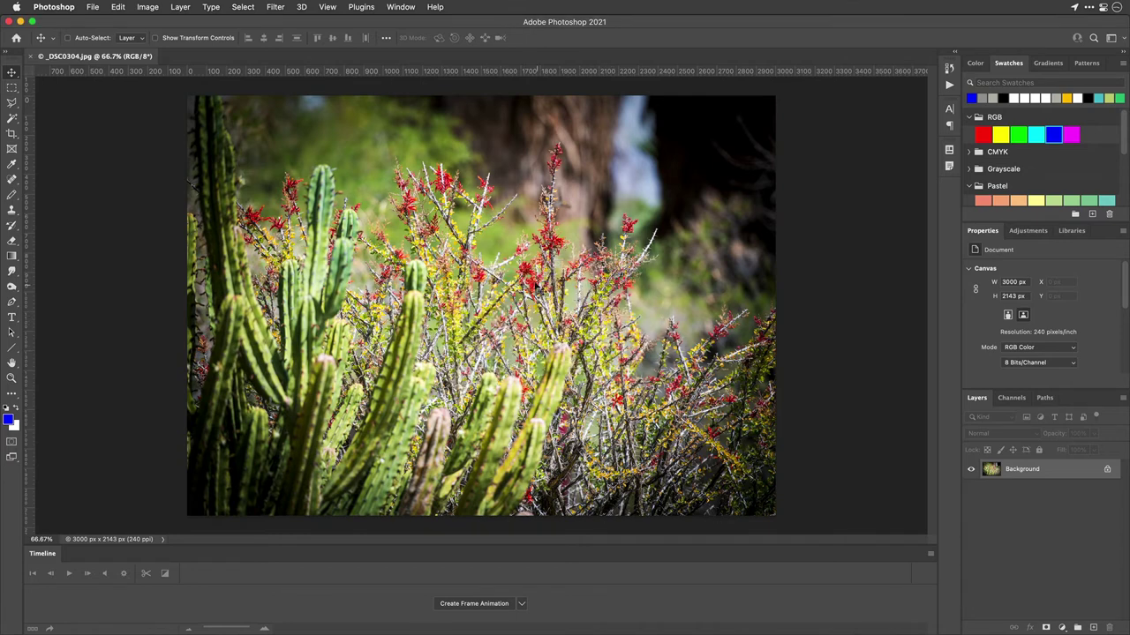
# - In the Actions panel, collapse Rich's Actions and begin recording a new Presentation action in RH Actions
pyautogui.click(412, 6)
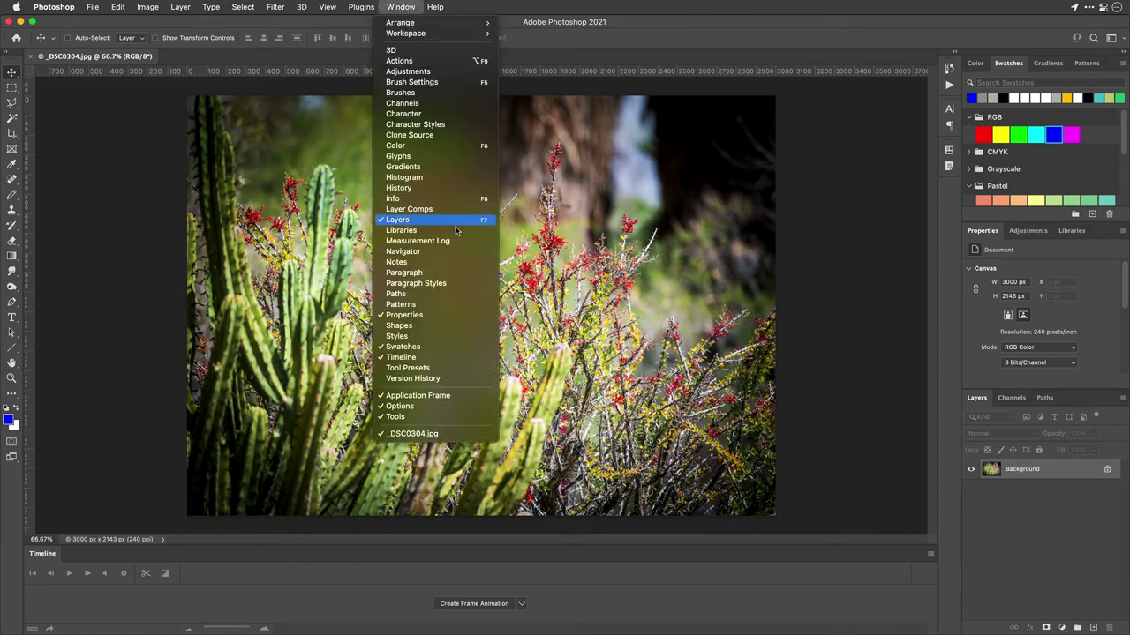
pyautogui.click(444, 61)
pyautogui.scroll(5, 697, 152)
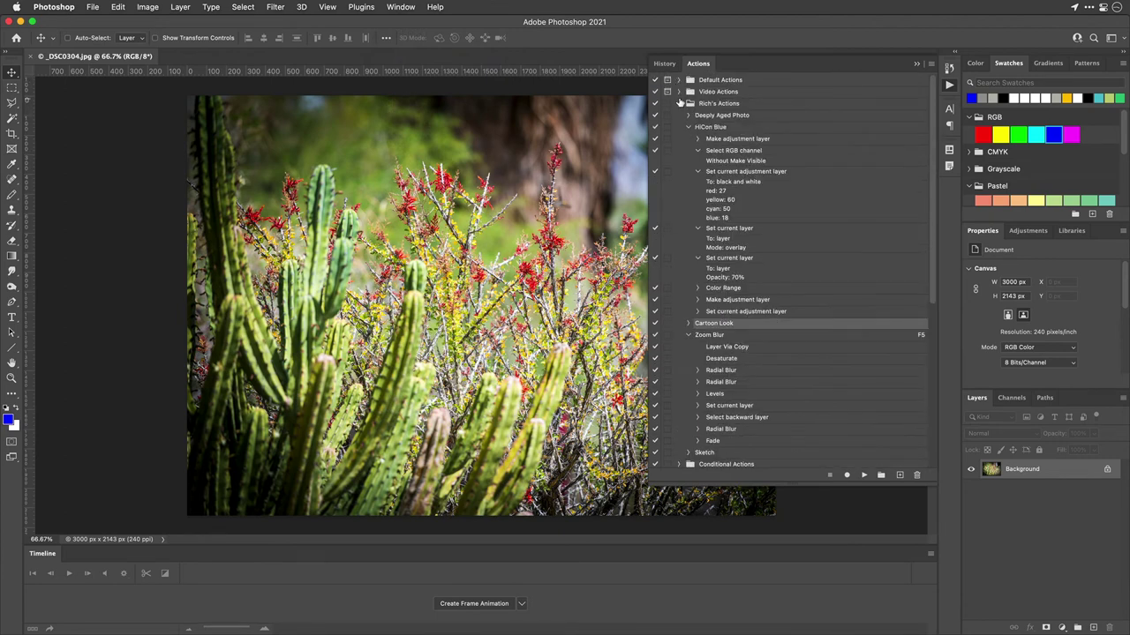
pyautogui.click(679, 103)
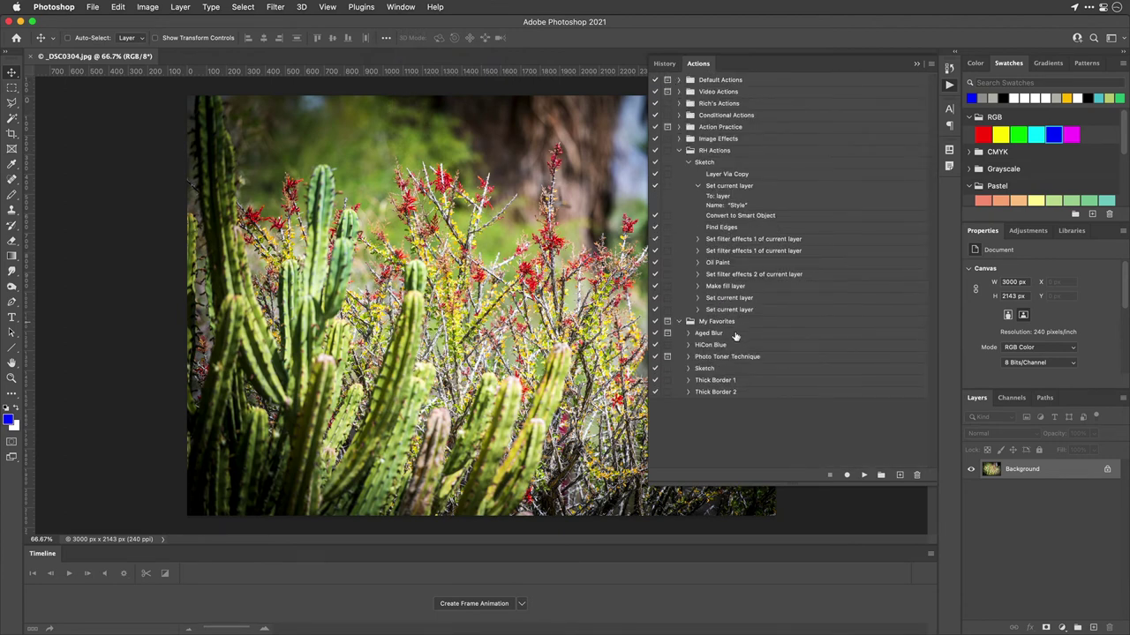
pyautogui.click(722, 152)
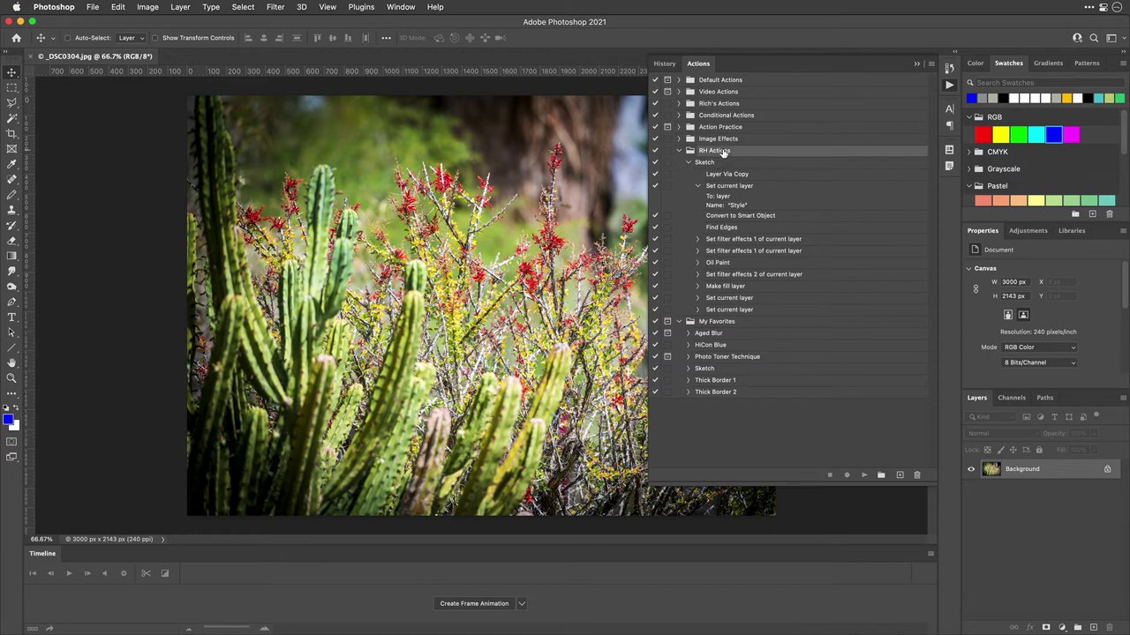
pyautogui.click(900, 476)
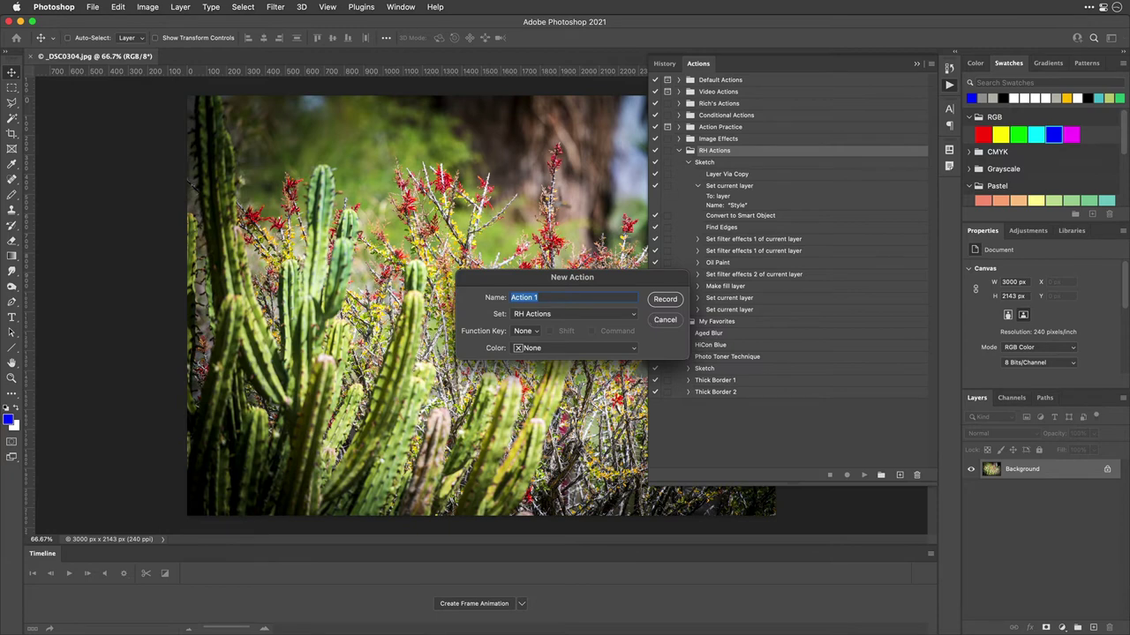
pyautogui.write('Presenta')
pyautogui.click(665, 300)
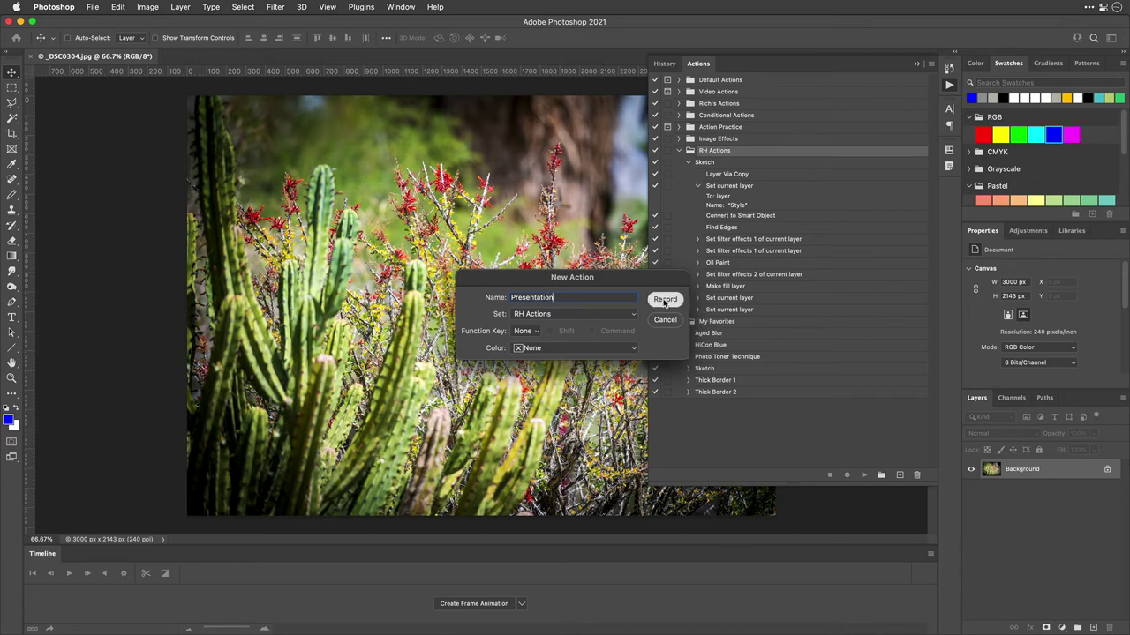
# - Record a Fit Image step with height 1080 and Don't Enlarge, then stop recording
pyautogui.click(93, 7)
pyautogui.moveTo(150, 251)
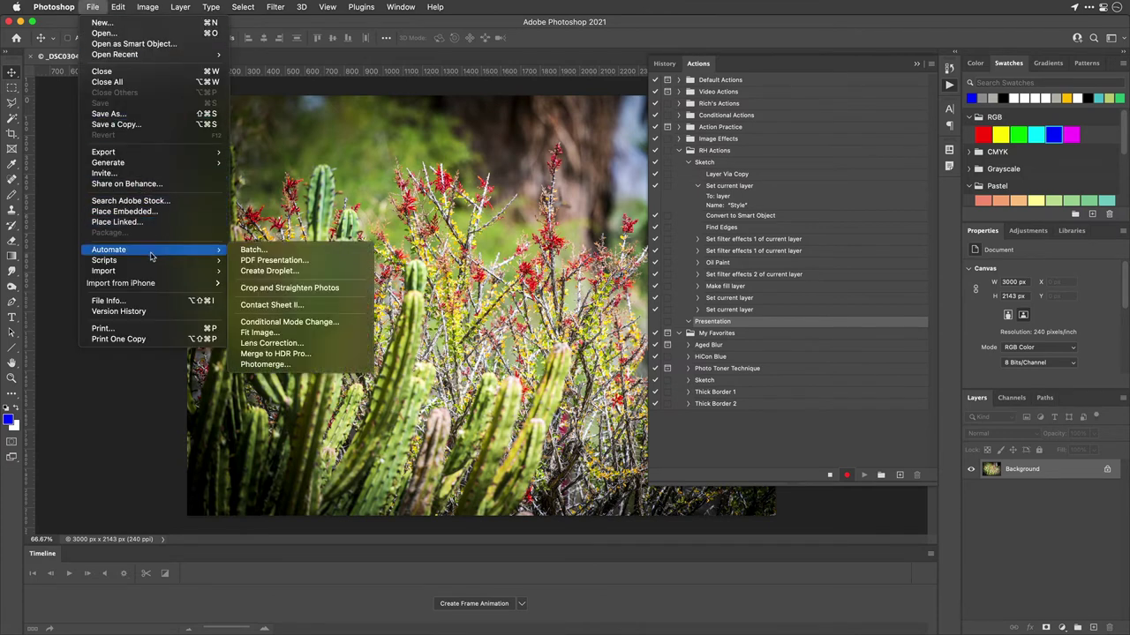
pyautogui.click(309, 333)
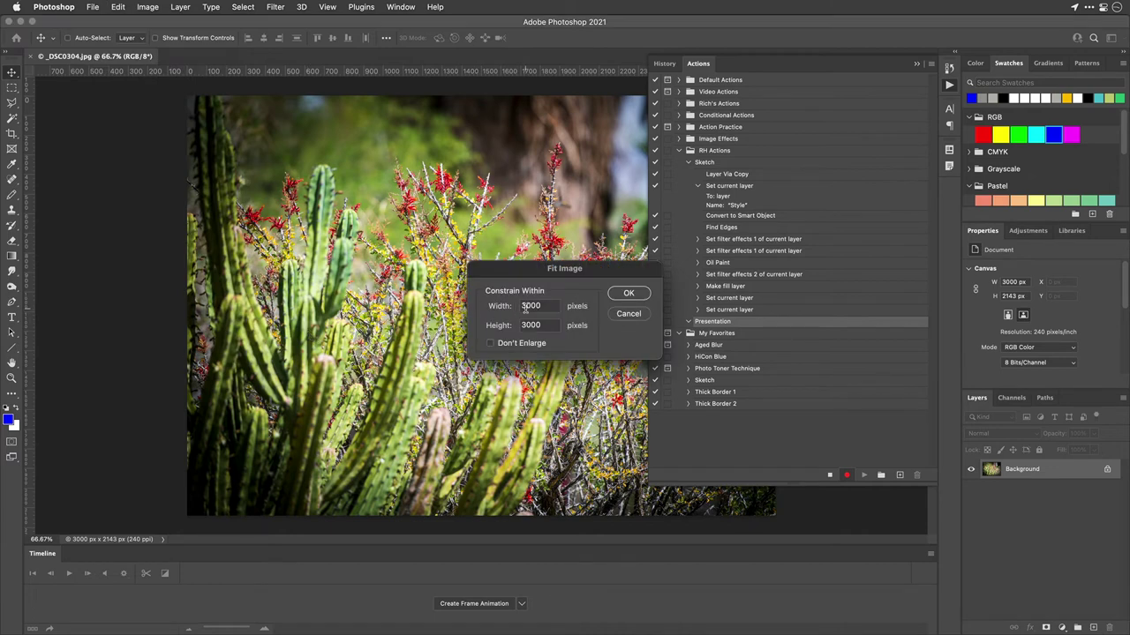
pyautogui.doubleClick(525, 307)
pyautogui.write('1')
pyautogui.write('1080')
pyautogui.click(516, 344)
pyautogui.click(626, 293)
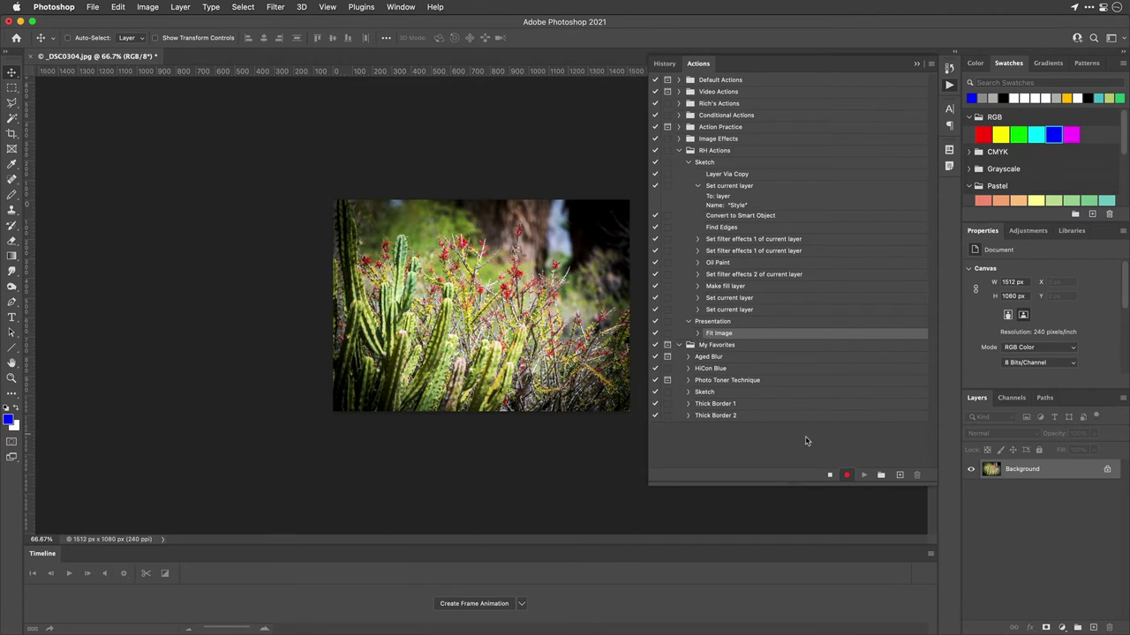
pyautogui.click(829, 475)
# - Select the Presentation action and close the cactus photo without saving
pyautogui.click(712, 322)
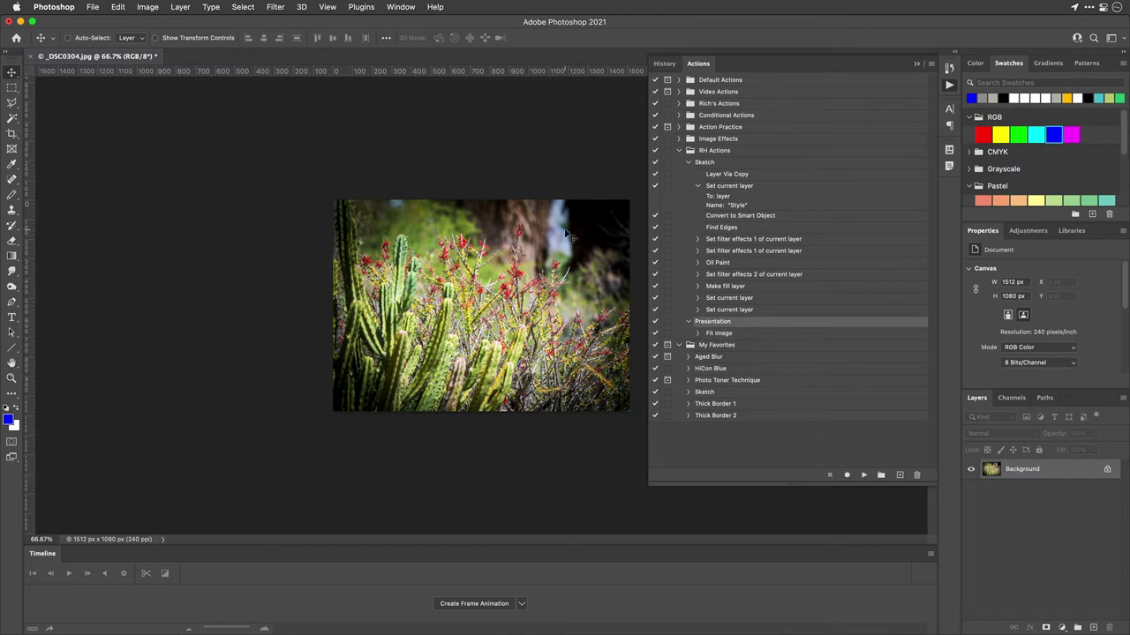
pyautogui.press('super+w')
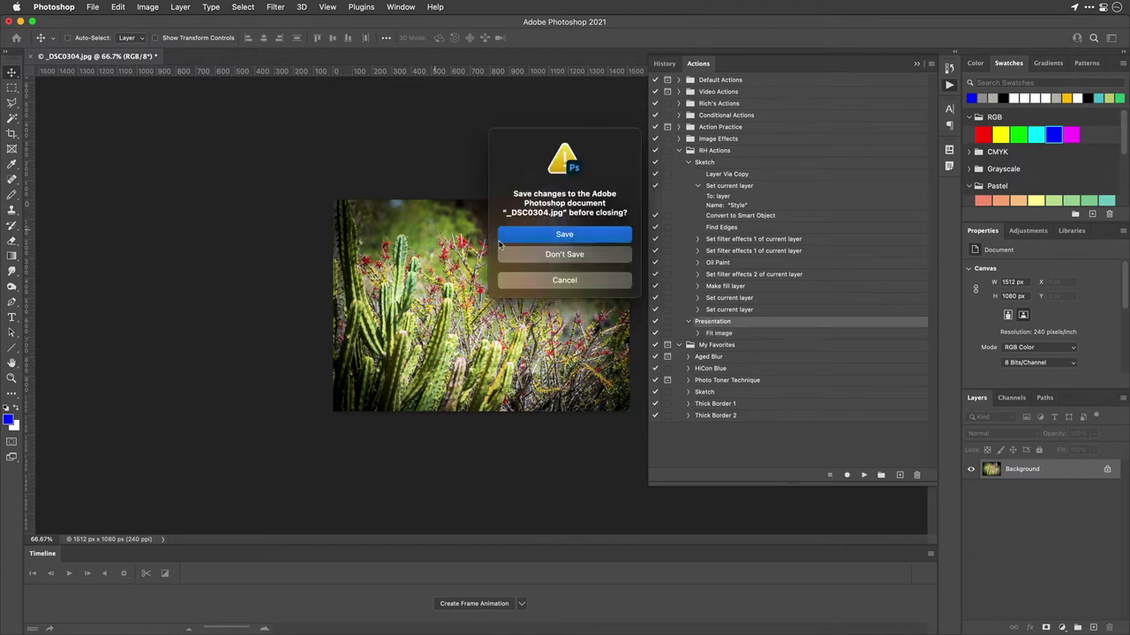
pyautogui.click(522, 257)
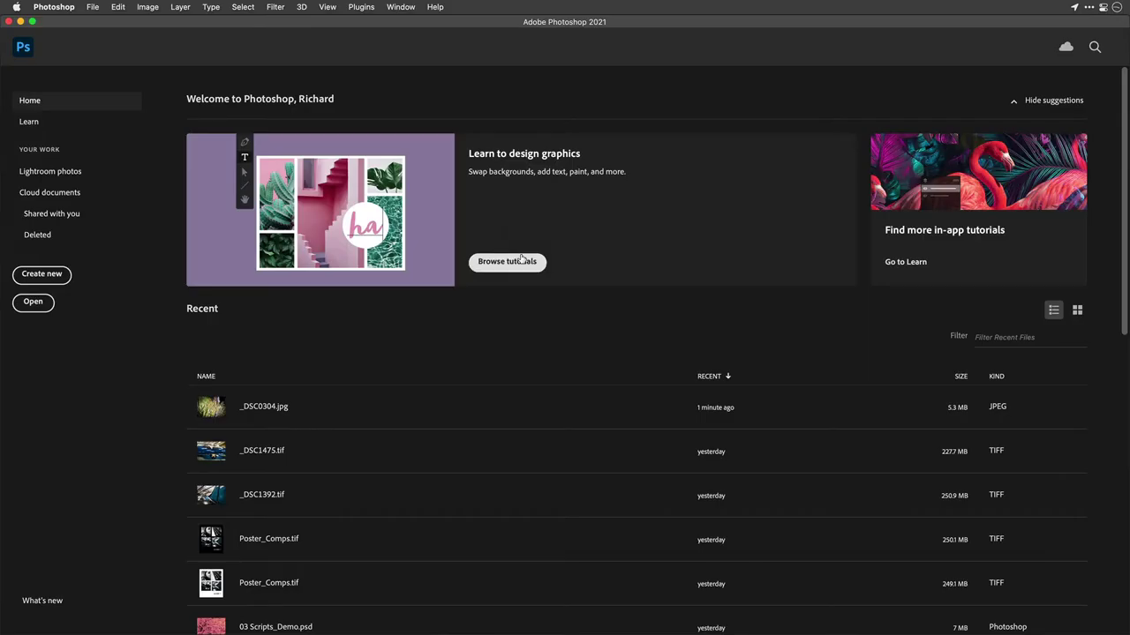
# - Open File > Automate > Batch with Presentation as the action to play
pyautogui.click(94, 7)
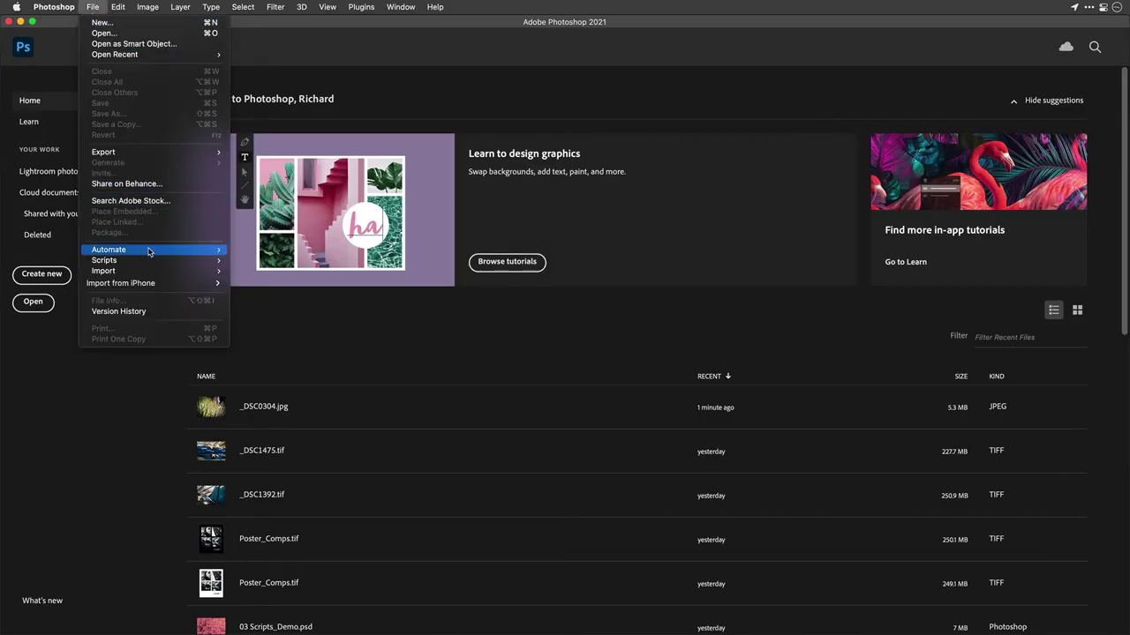
pyautogui.moveTo(148, 249)
pyautogui.click(263, 253)
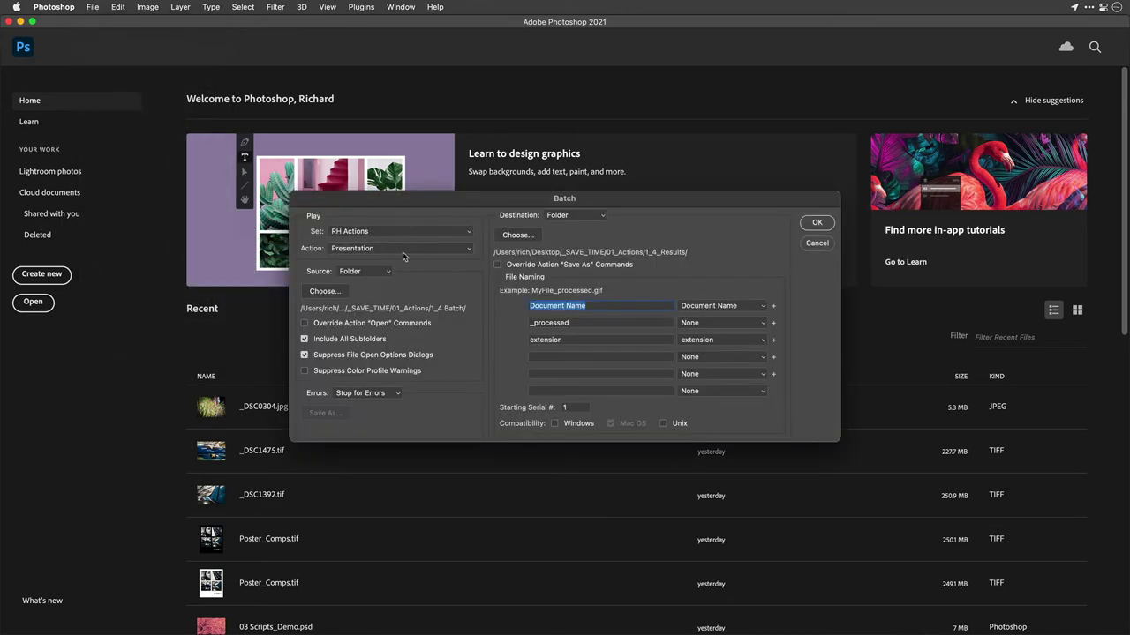
pyautogui.click(404, 251)
# - Choose 02_Automation/02_03 Fit Image as the batch source folder
pyautogui.click(422, 274)
pyautogui.click(325, 291)
pyautogui.press('super+Up')
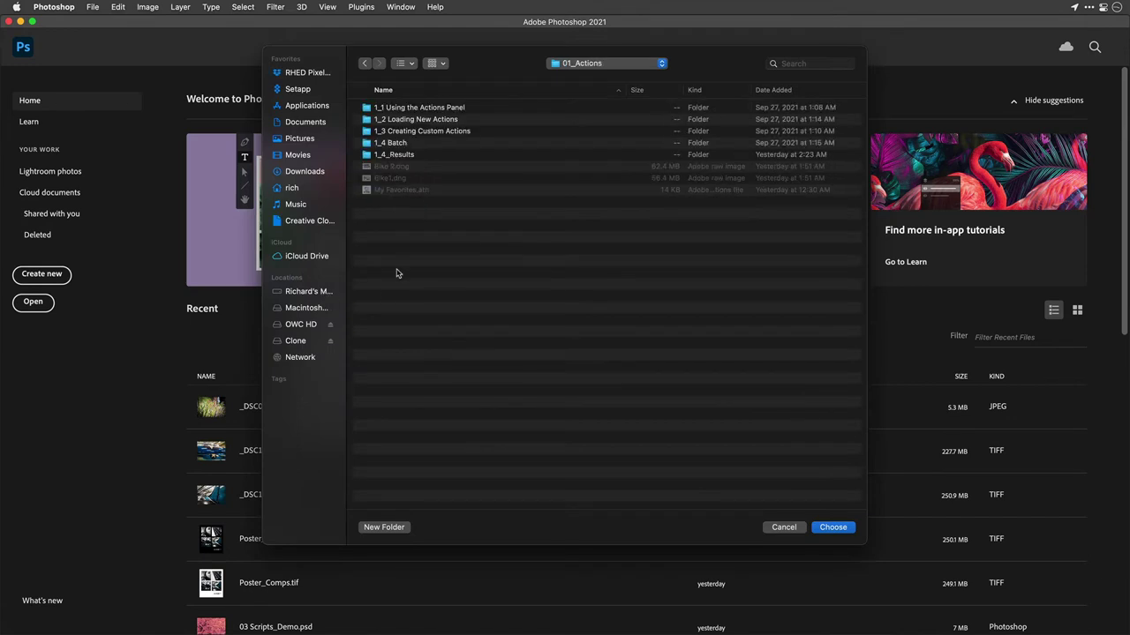
pyautogui.press('super+Up')
pyautogui.press('Down')
pyautogui.press('Down')
pyautogui.press('super+Down')
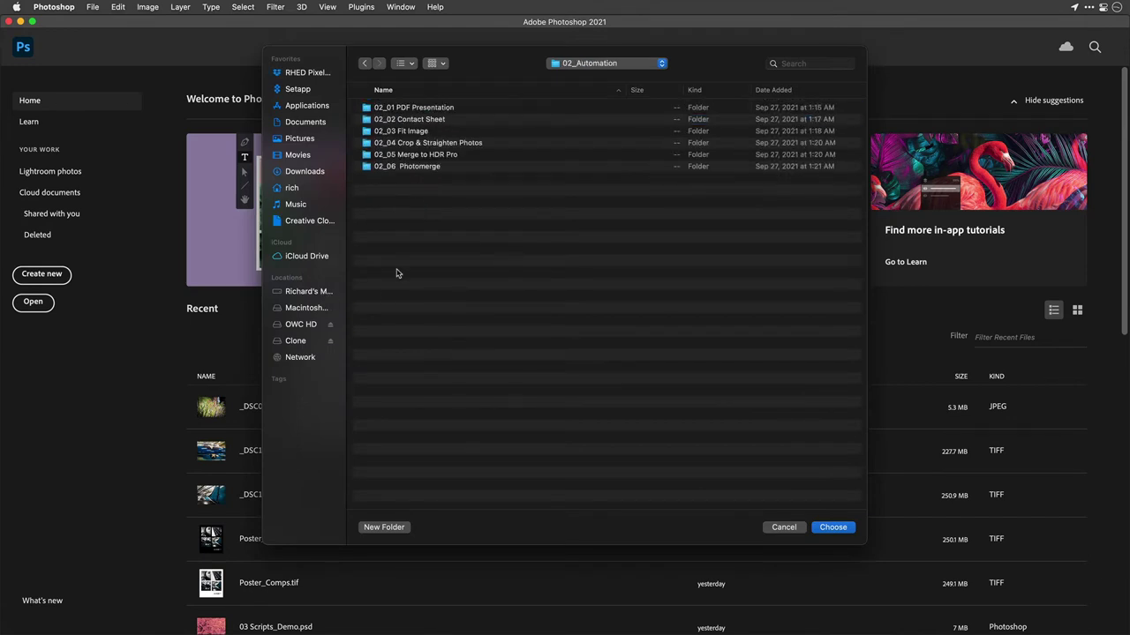
pyautogui.press('Down')
pyautogui.press('Down')
pyautogui.press('Down')
pyautogui.press('Return')
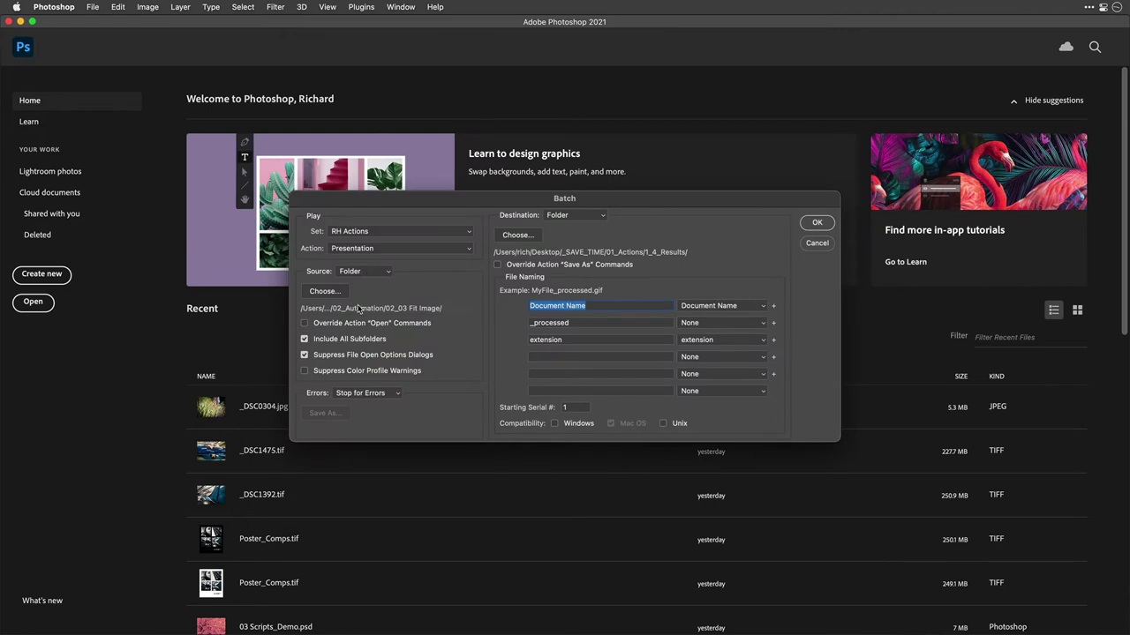
# - Set the batch destination to Folder, using a new Slideshow folder created on the Desktop
pyautogui.click(582, 217)
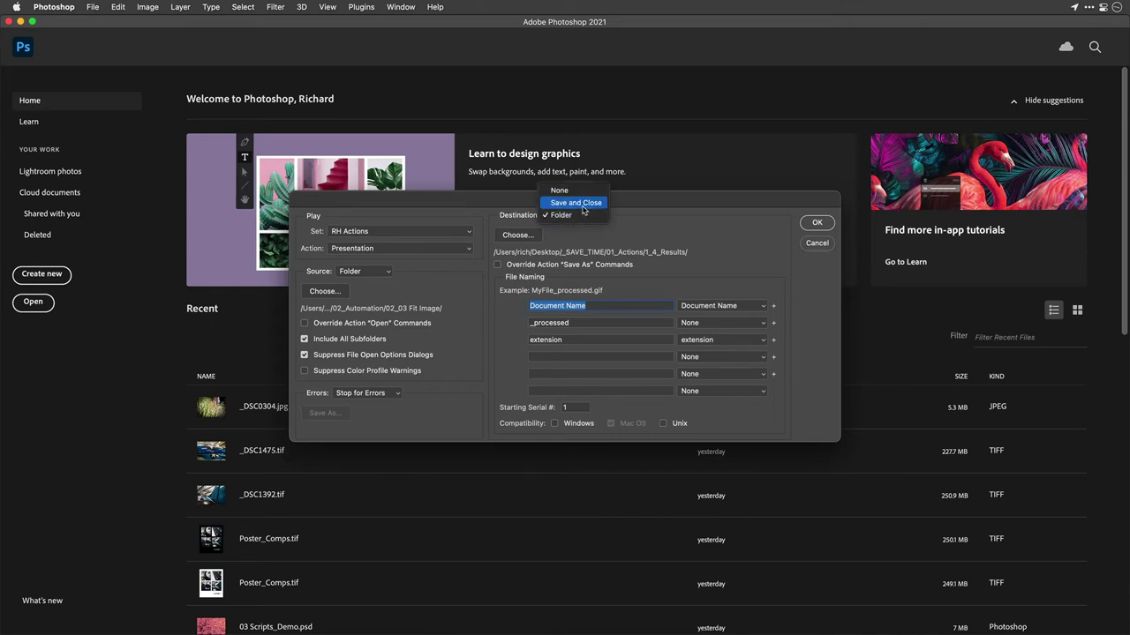
pyautogui.click(583, 204)
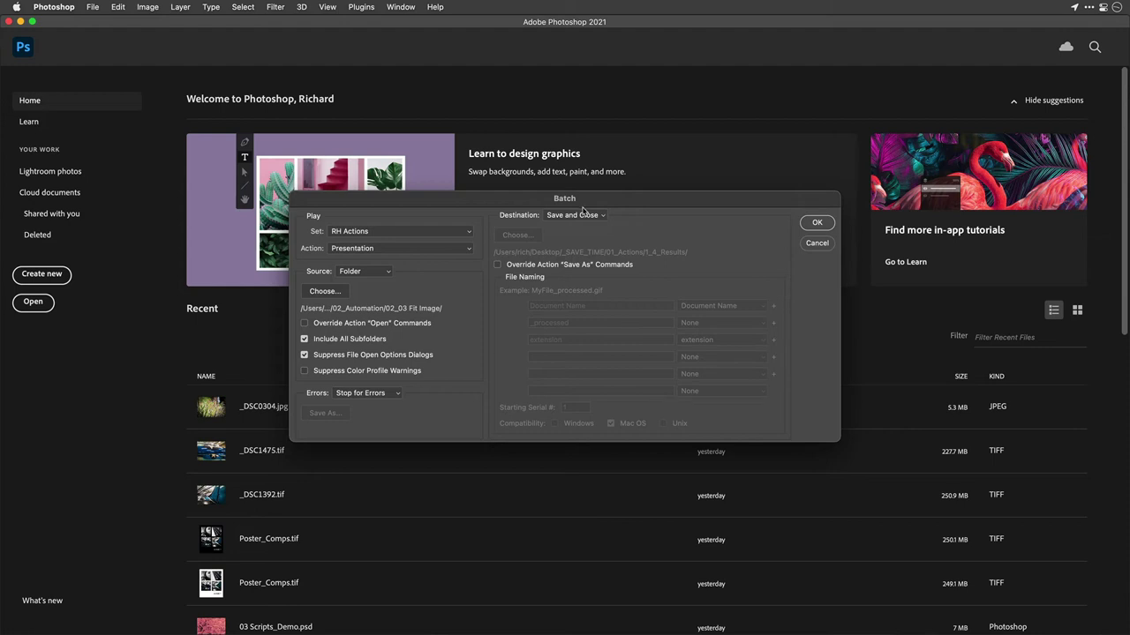
pyautogui.click(584, 217)
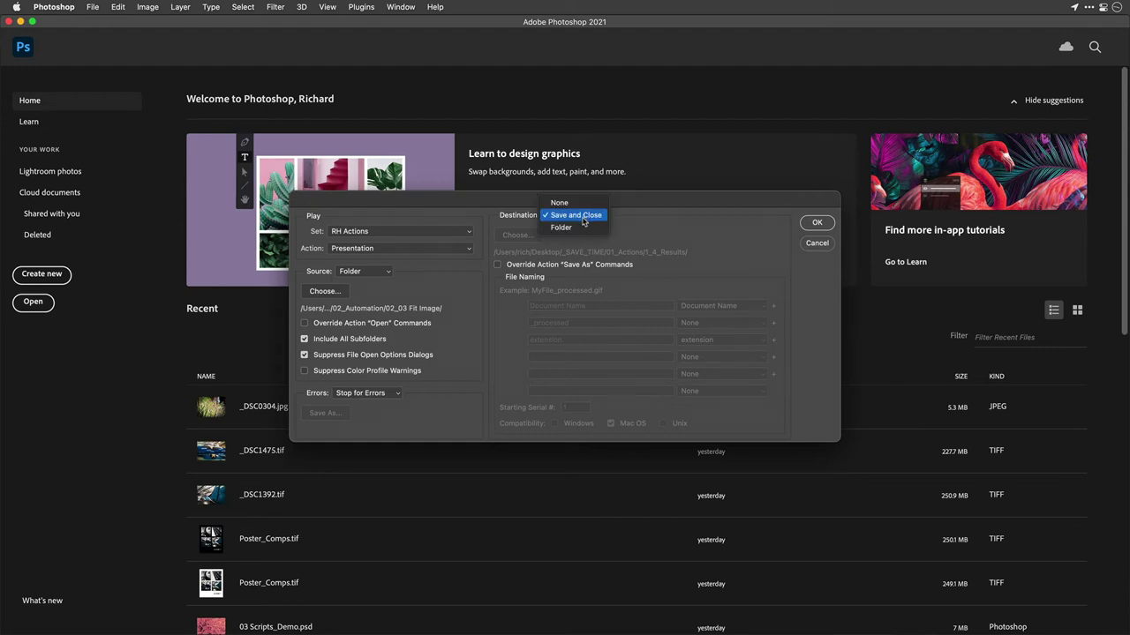
pyautogui.click(582, 228)
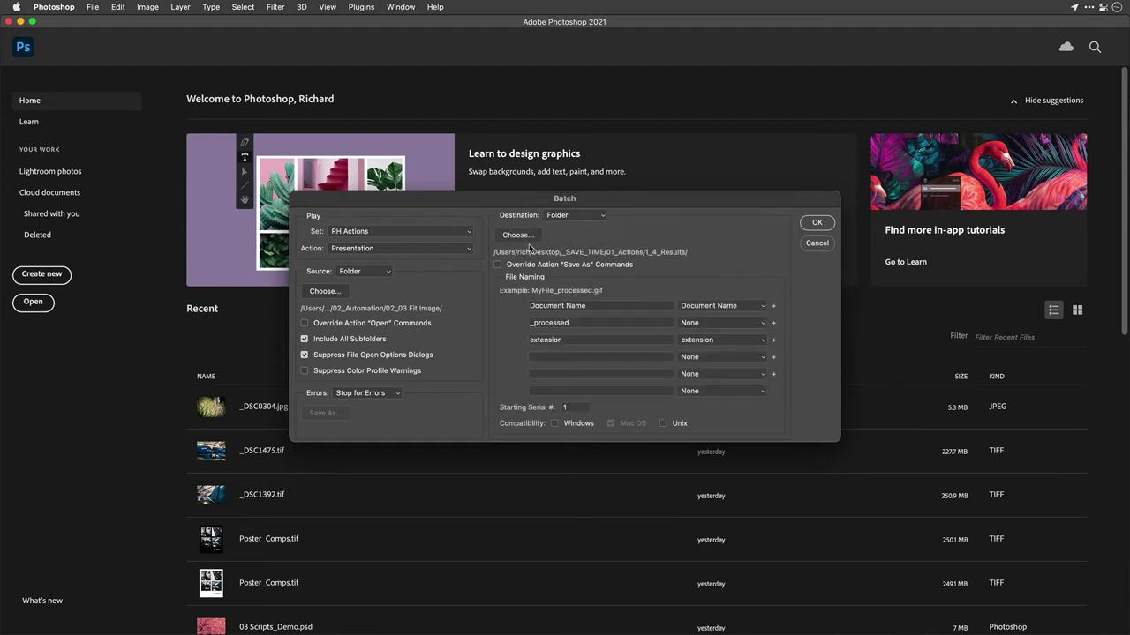
pyautogui.click(527, 239)
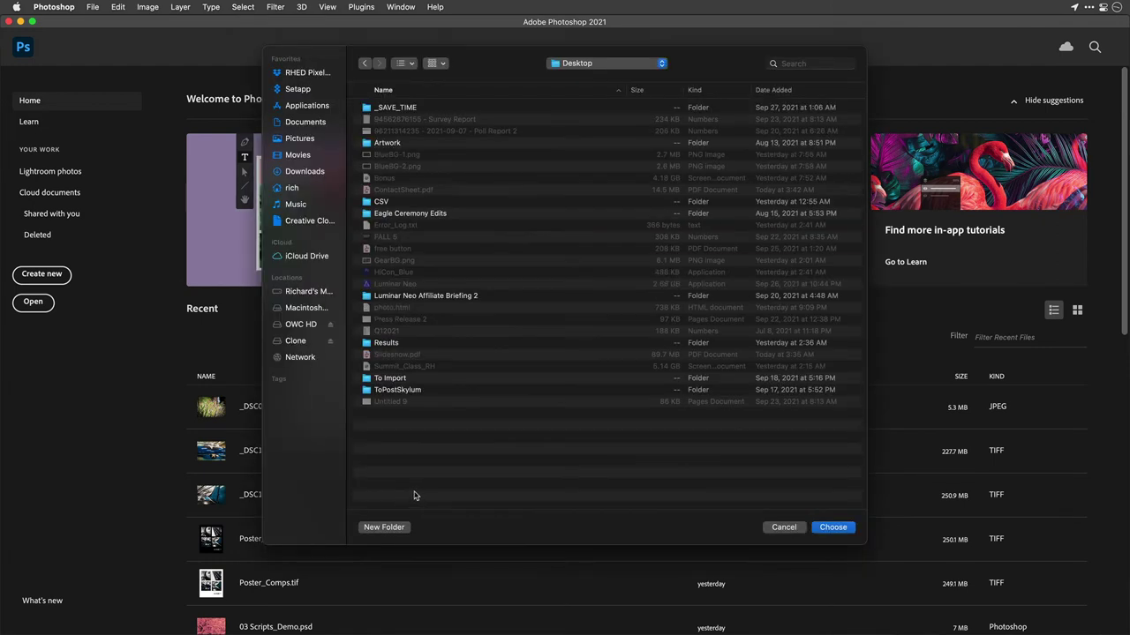
pyautogui.click(390, 529)
pyautogui.write('Slideshow')
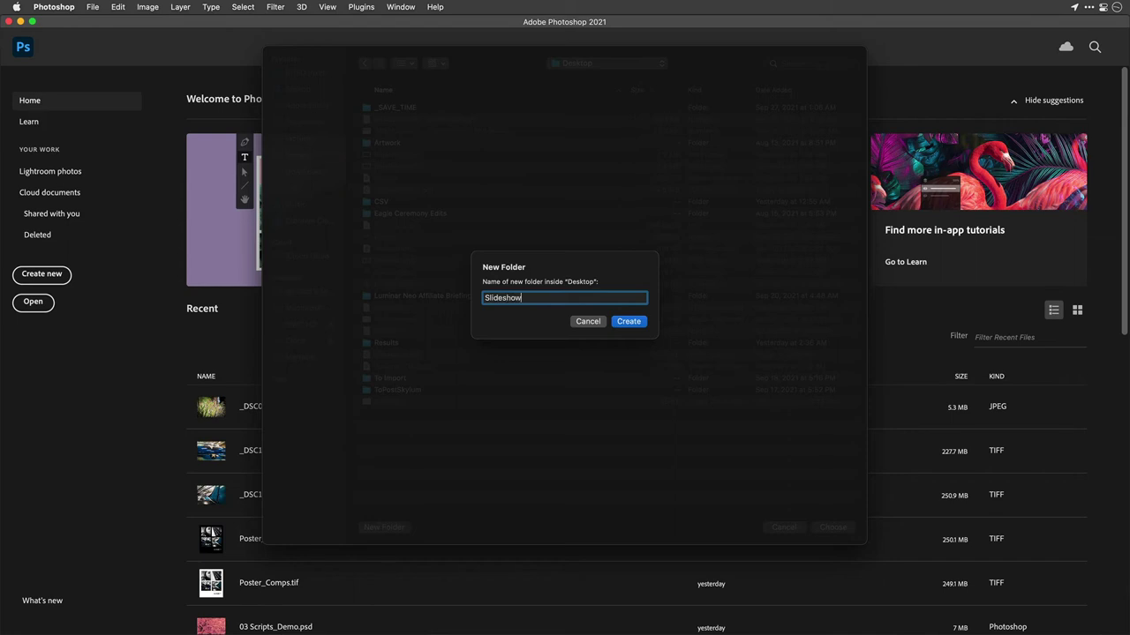
pyautogui.press('Return')
pyautogui.press('Return')
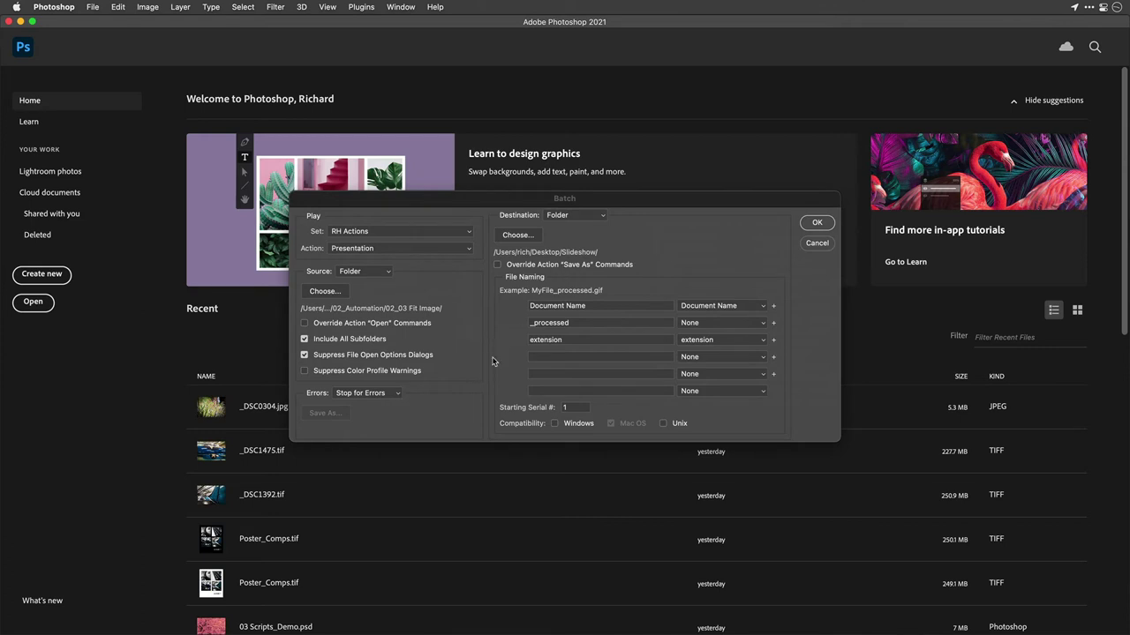
# - Run the batch, then Quick Look through the processed JPEGs in the Slideshow folder
pyautogui.click(827, 226)
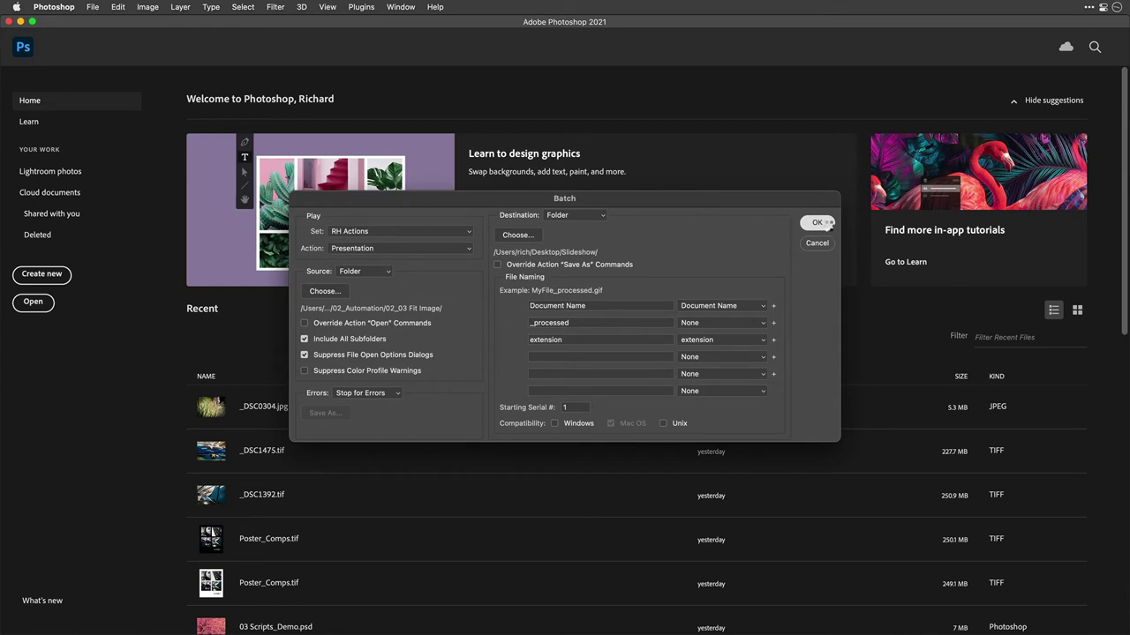
pyautogui.click(827, 227)
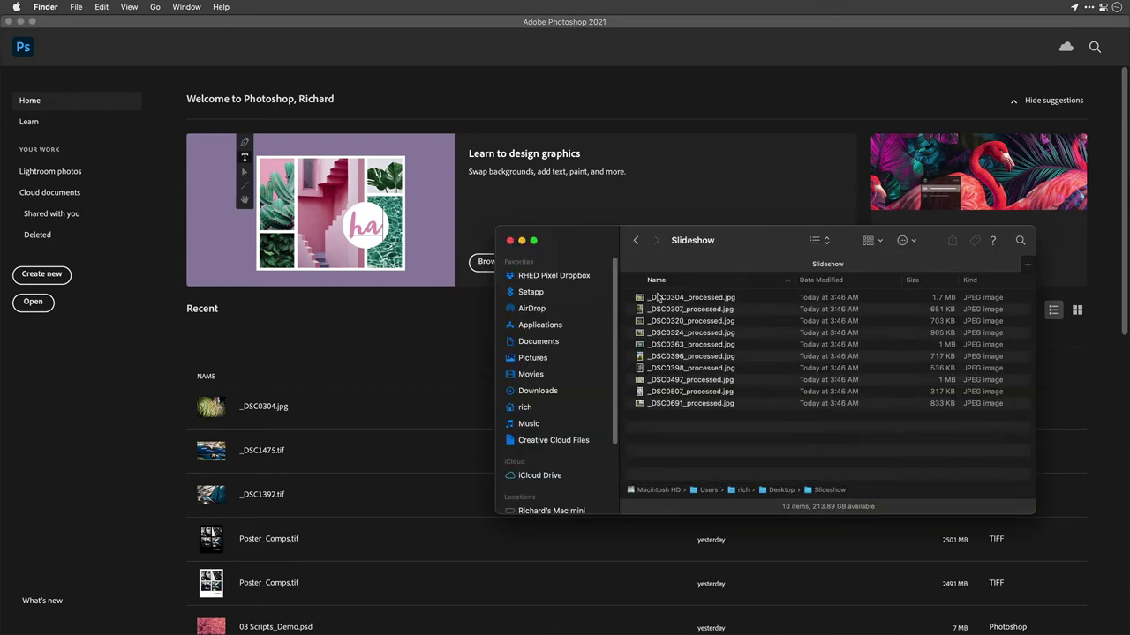
pyautogui.click(657, 298)
pyautogui.press('space')
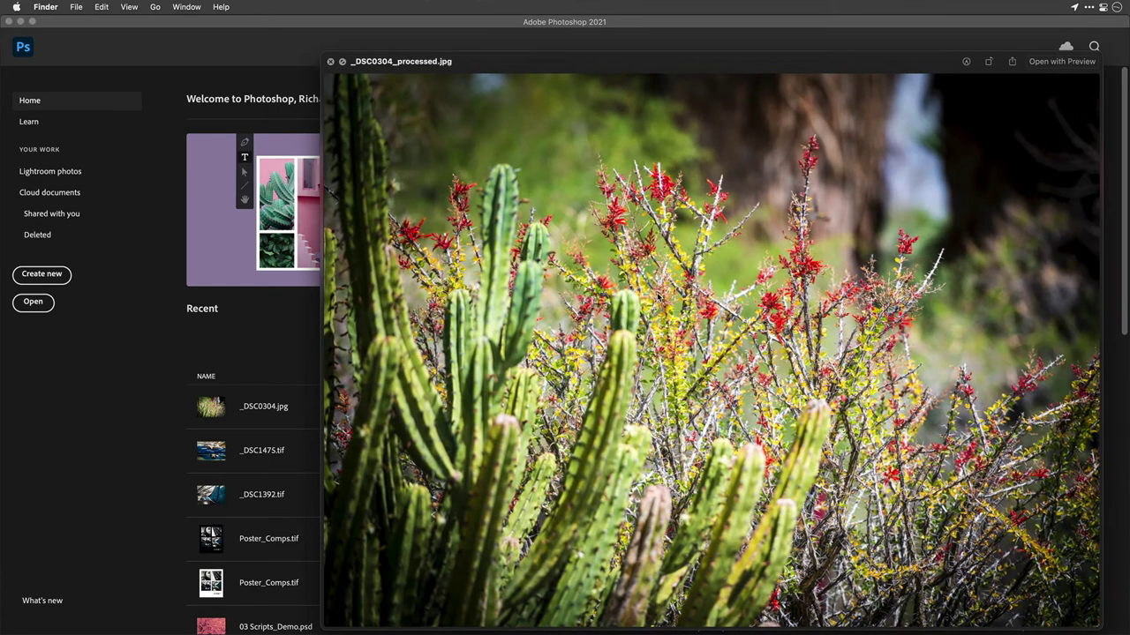
pyautogui.press('Down')
pyautogui.press('Down')
pyautogui.press('Down')
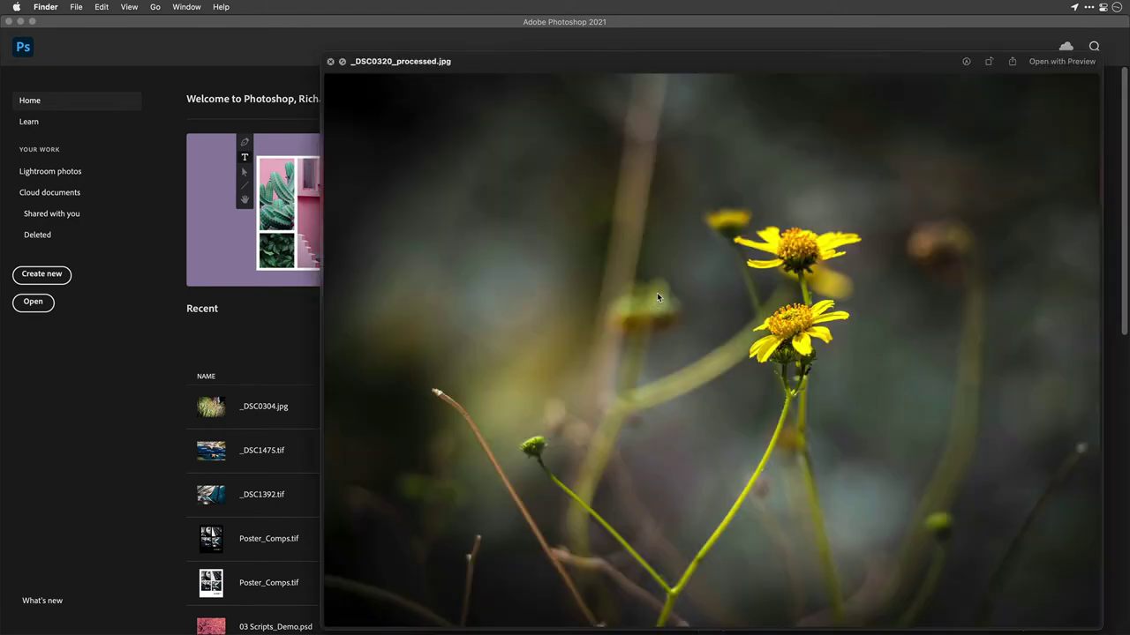
pyautogui.press('Down')
pyautogui.press('Down')
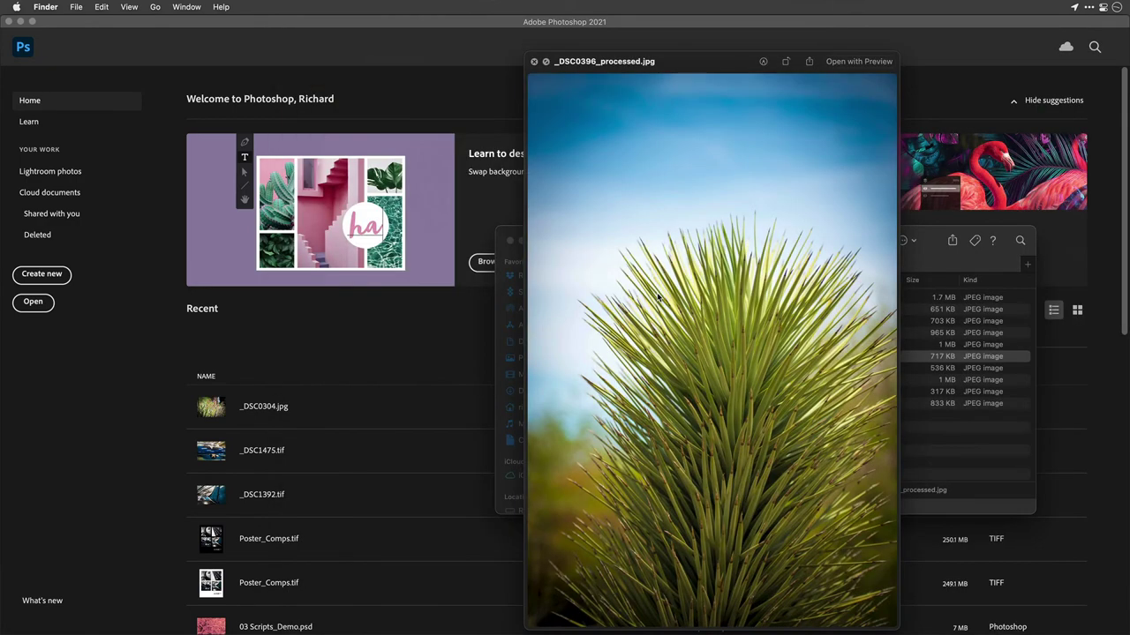
pyautogui.press('Down')
pyautogui.press('Down')
pyautogui.press('Down')
pyautogui.press('Down')
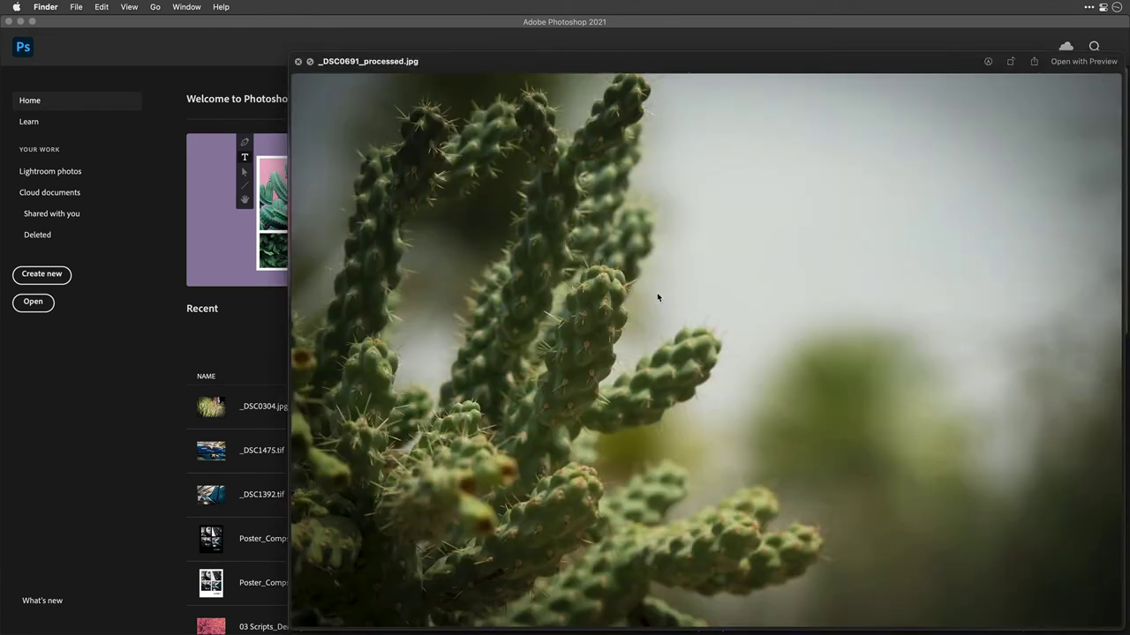
pyautogui.press('space')
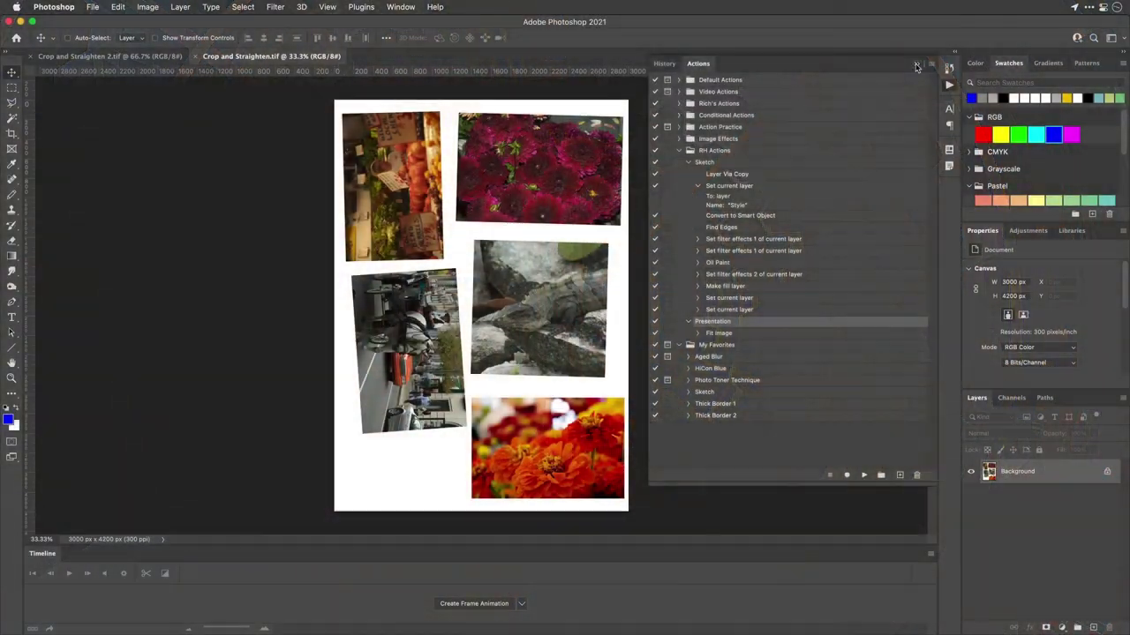
# - Close the History/Actions panel group and switch to the Crop and Straighten 2.tif tab
pyautogui.click(916, 66)
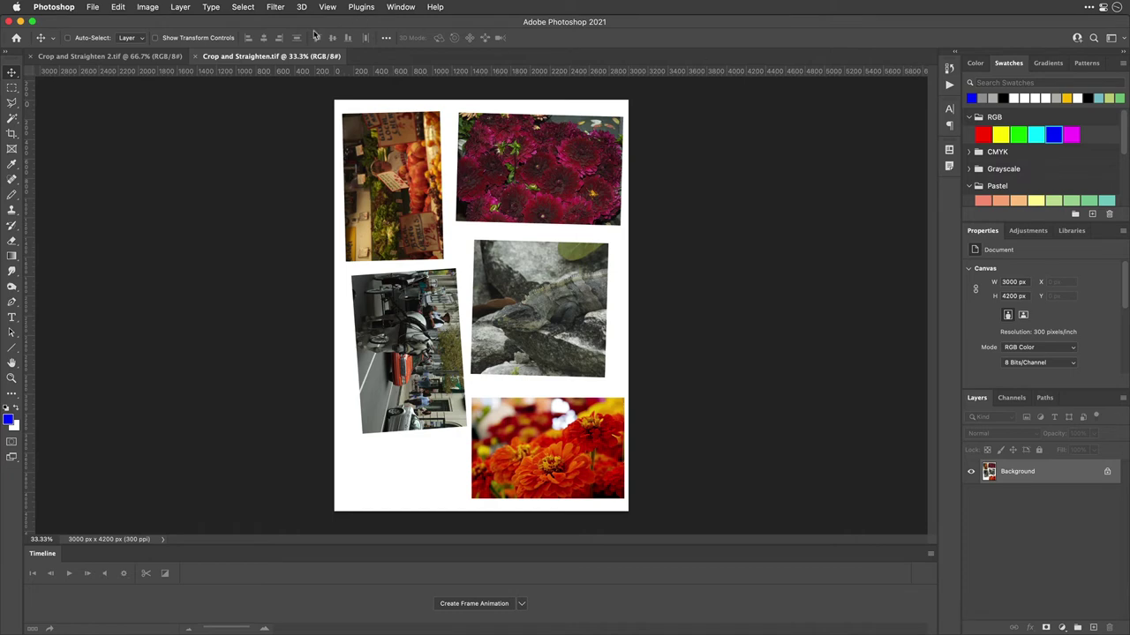
pyautogui.click(148, 60)
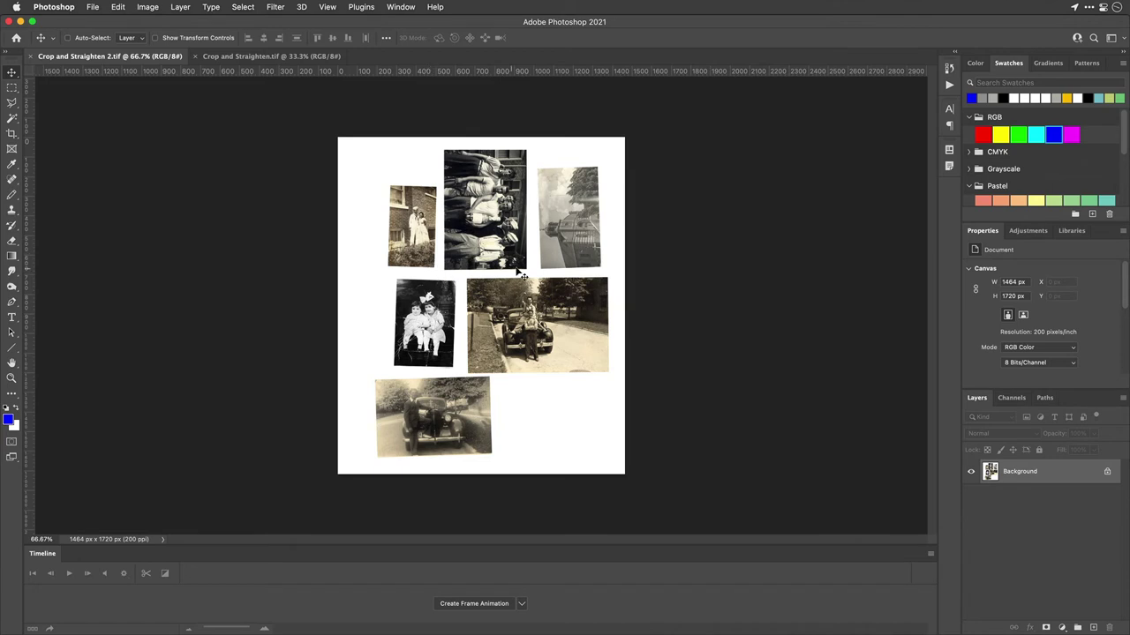
# - Run Crop and Straighten Photos on the black-and-white scan and rotate the group photo to landscape
pyautogui.click(96, 7)
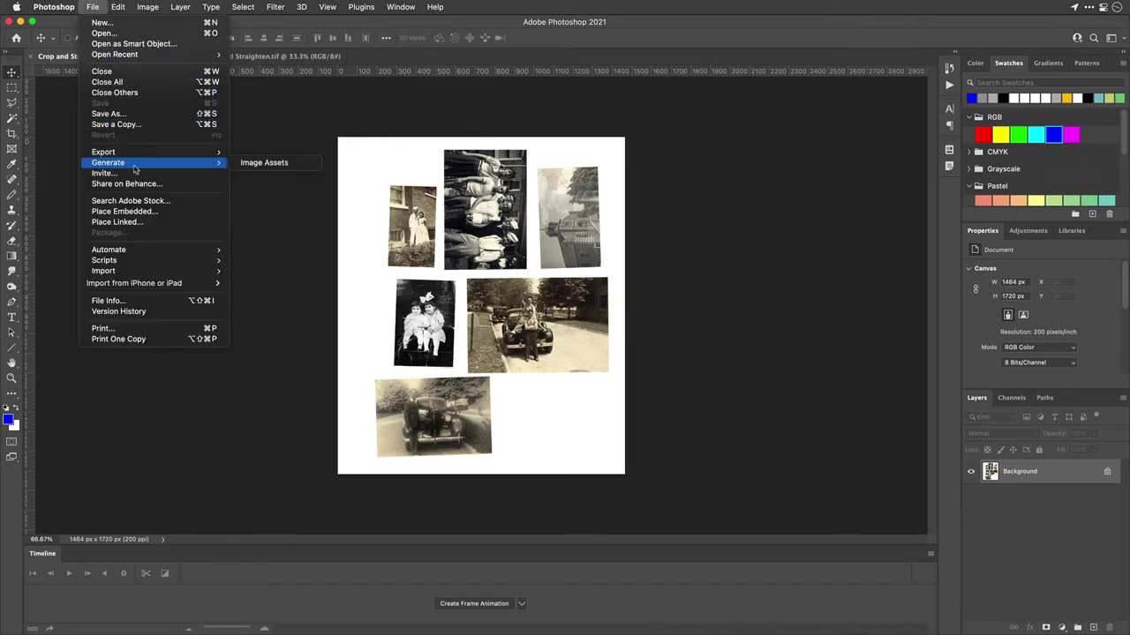
pyautogui.moveTo(157, 249)
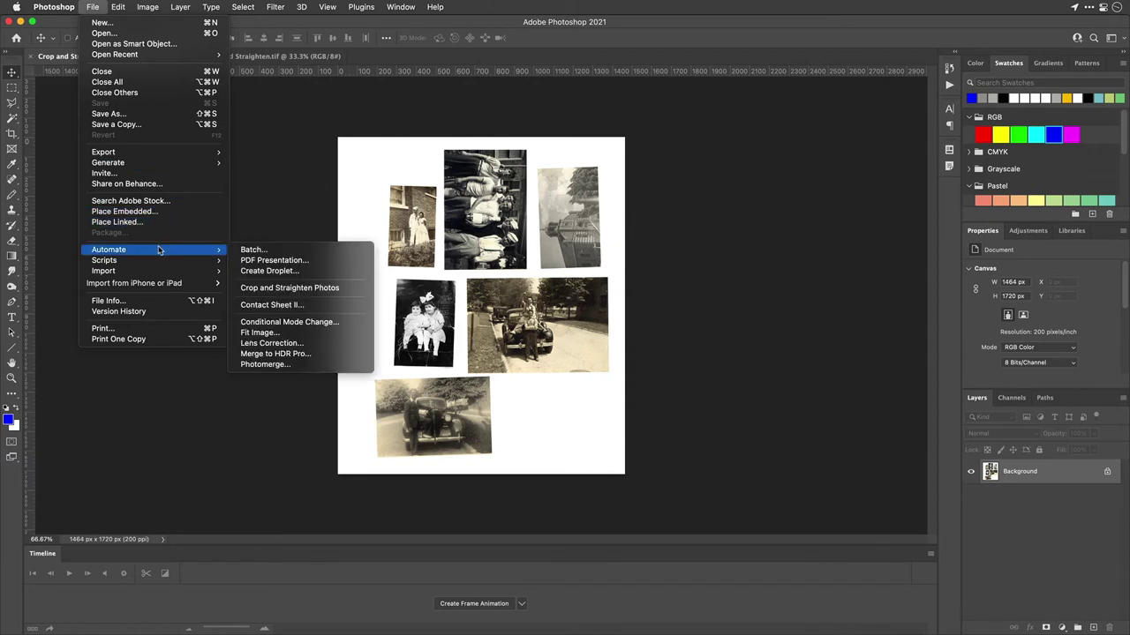
pyautogui.click(316, 292)
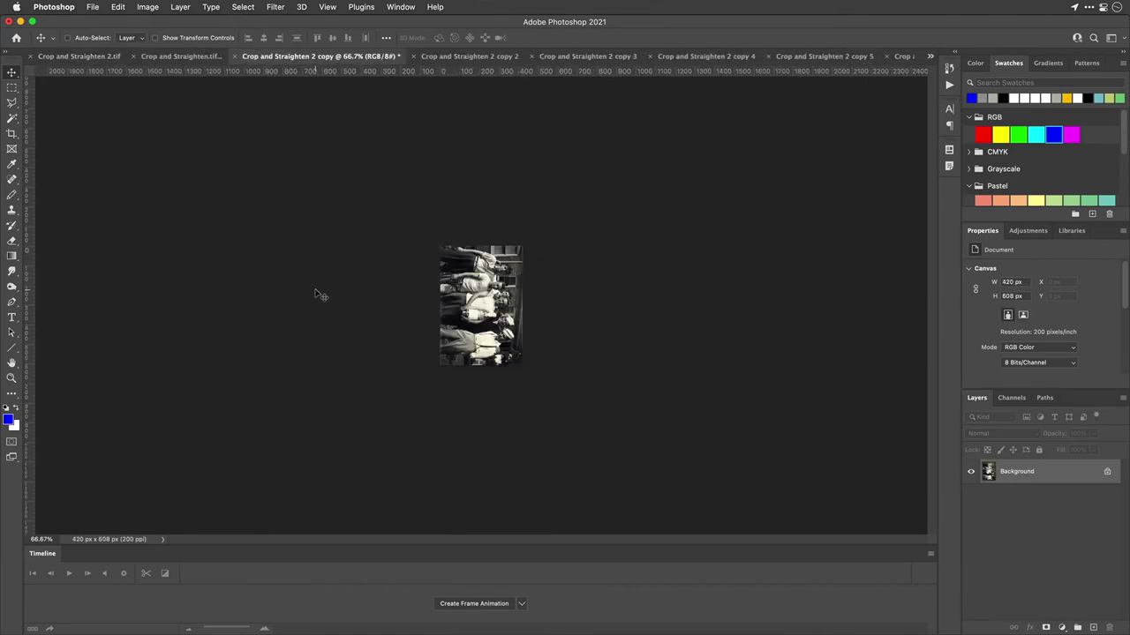
pyautogui.click(146, 7)
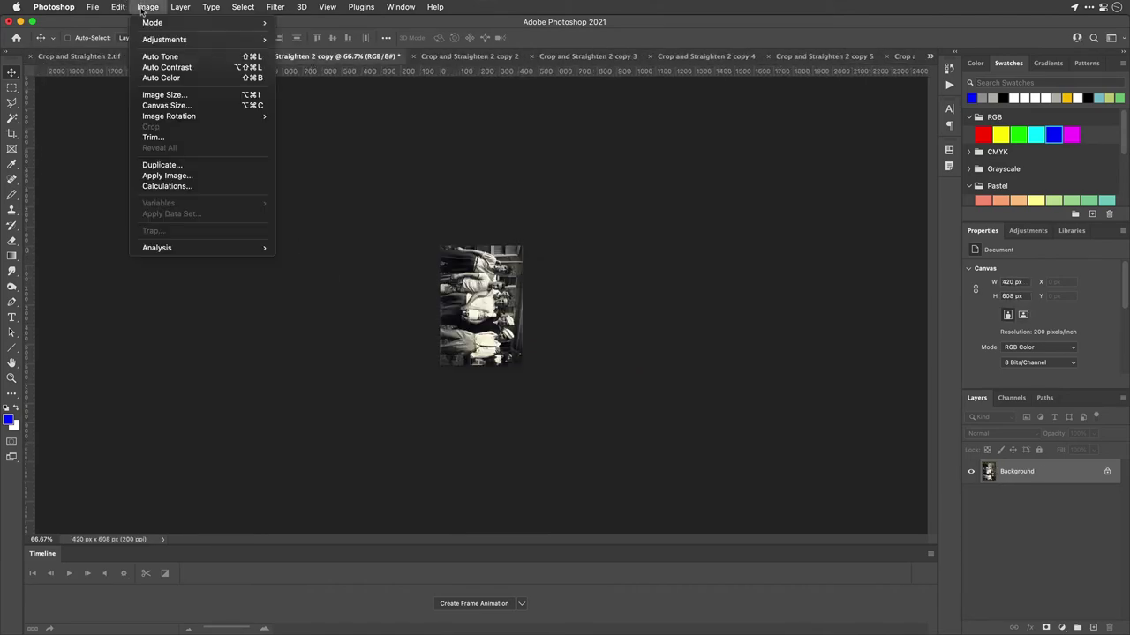
pyautogui.moveTo(196, 116)
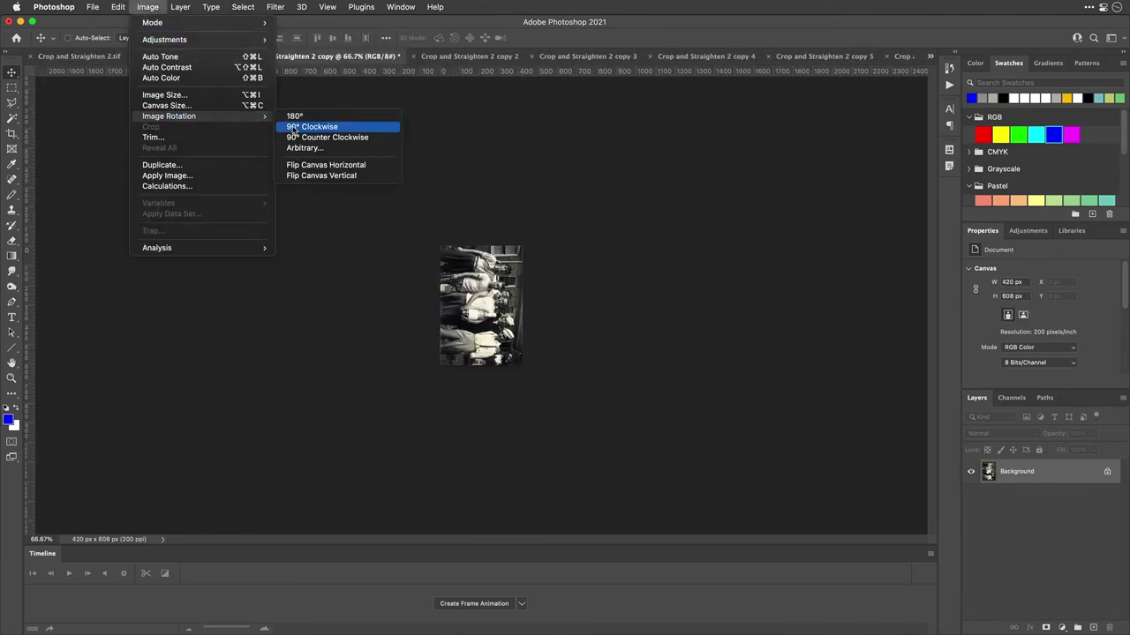
pyautogui.click(295, 137)
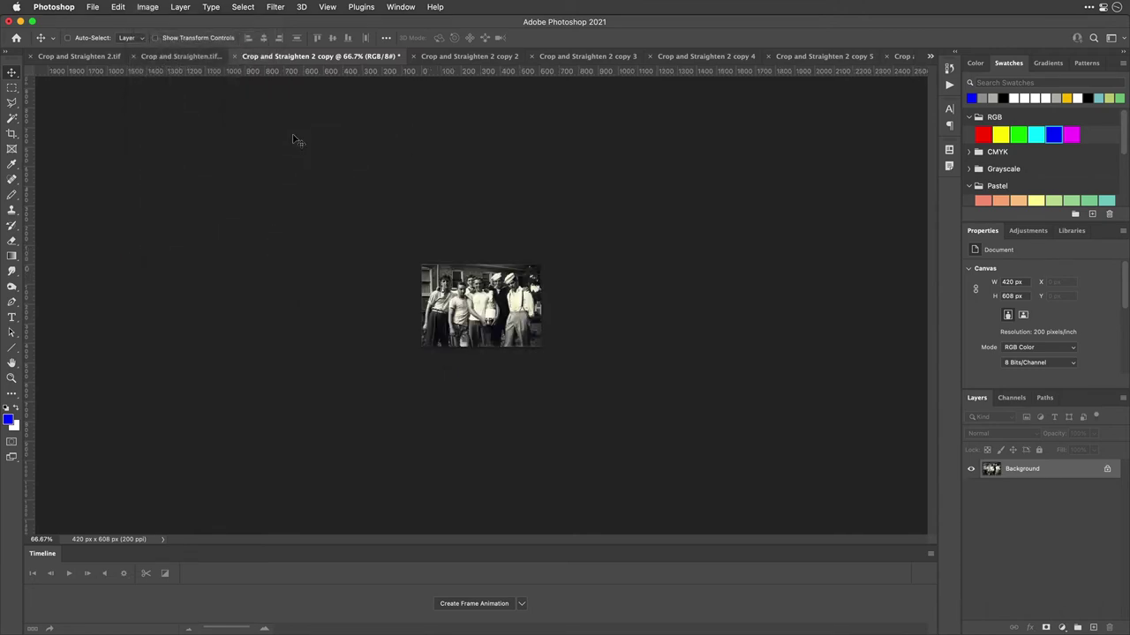
pyautogui.press('super+0')
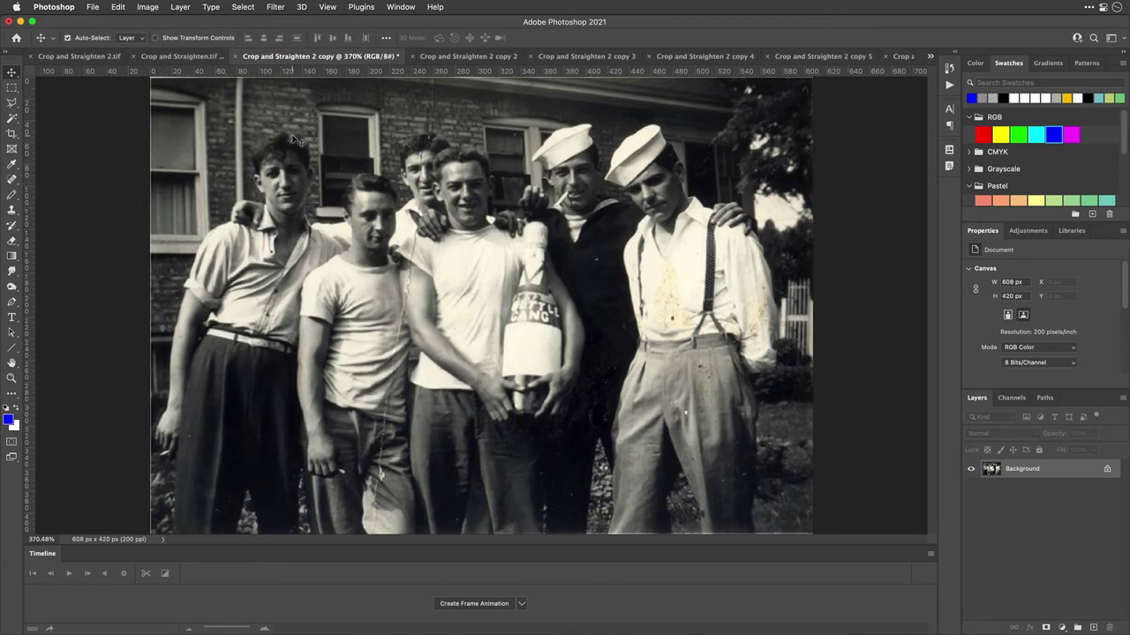
# - Close every cropped copy with Don't Save, then close the black-and-white scan sheet
pyautogui.press('super+w')
pyautogui.press('super+d')
pyautogui.press('super+w')
pyautogui.press('super+d')
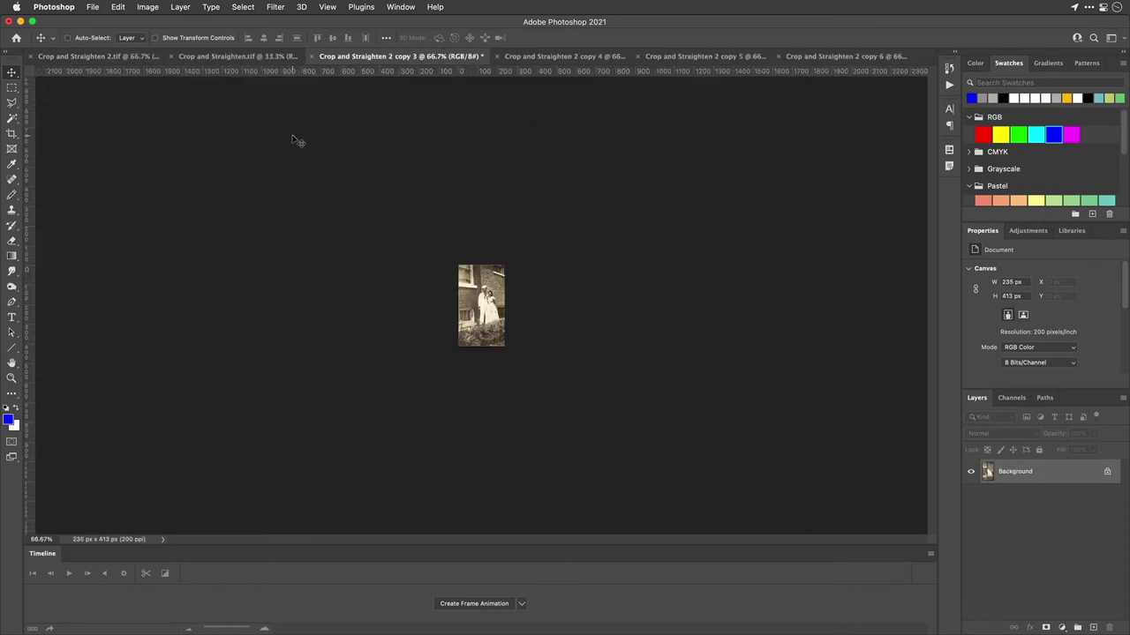
pyautogui.press('super+w')
pyautogui.press('super+d')
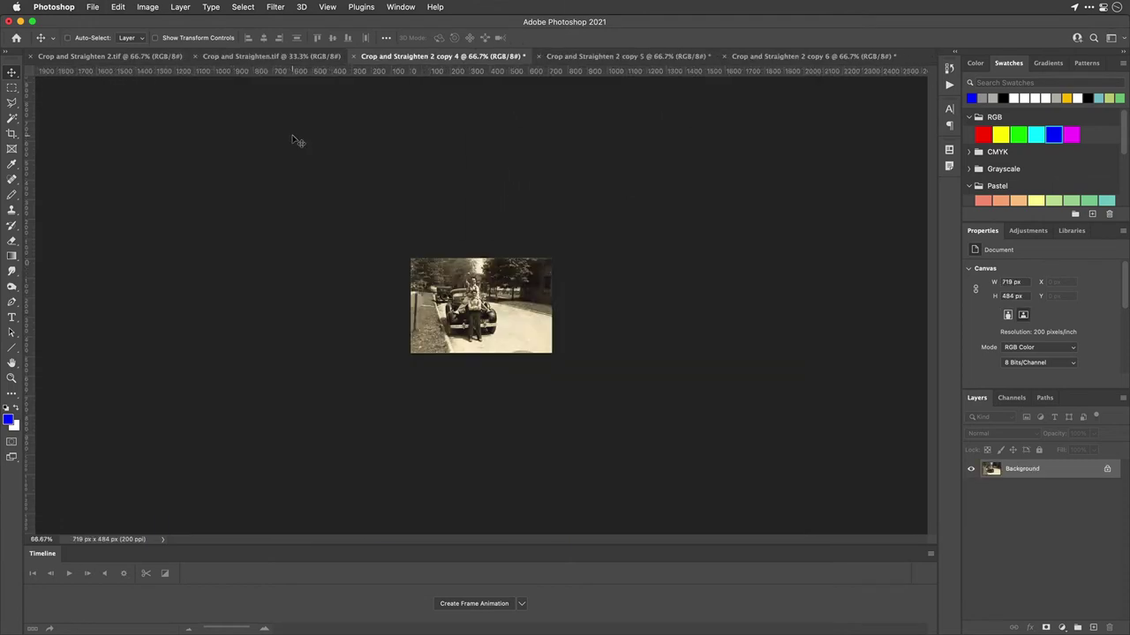
pyautogui.press('super+w')
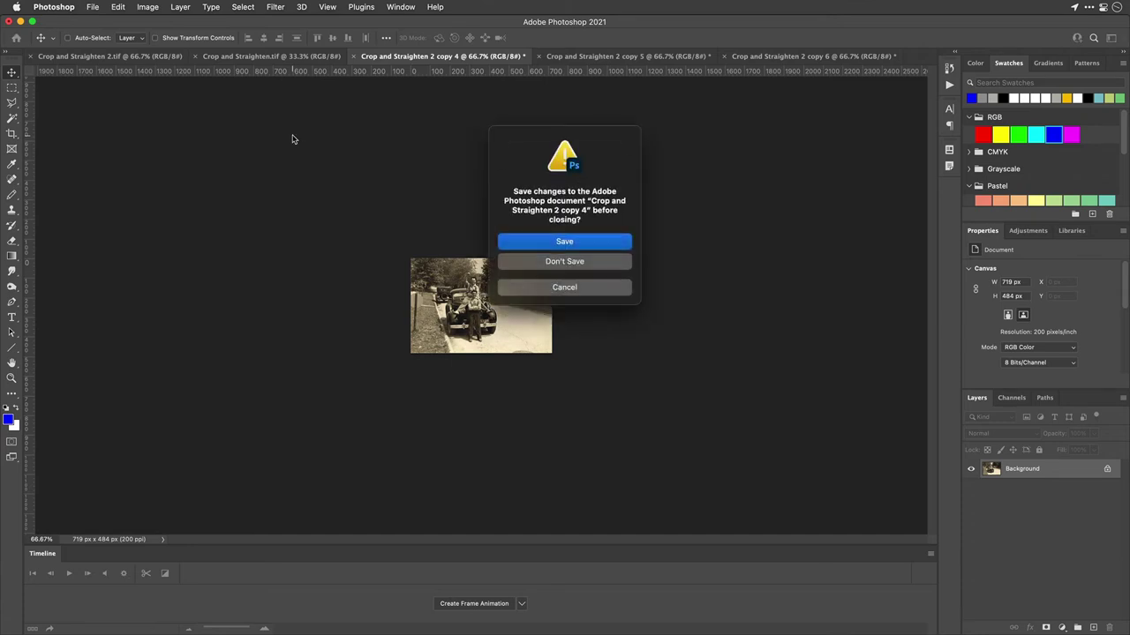
pyautogui.press('super+d')
pyautogui.press('super+w')
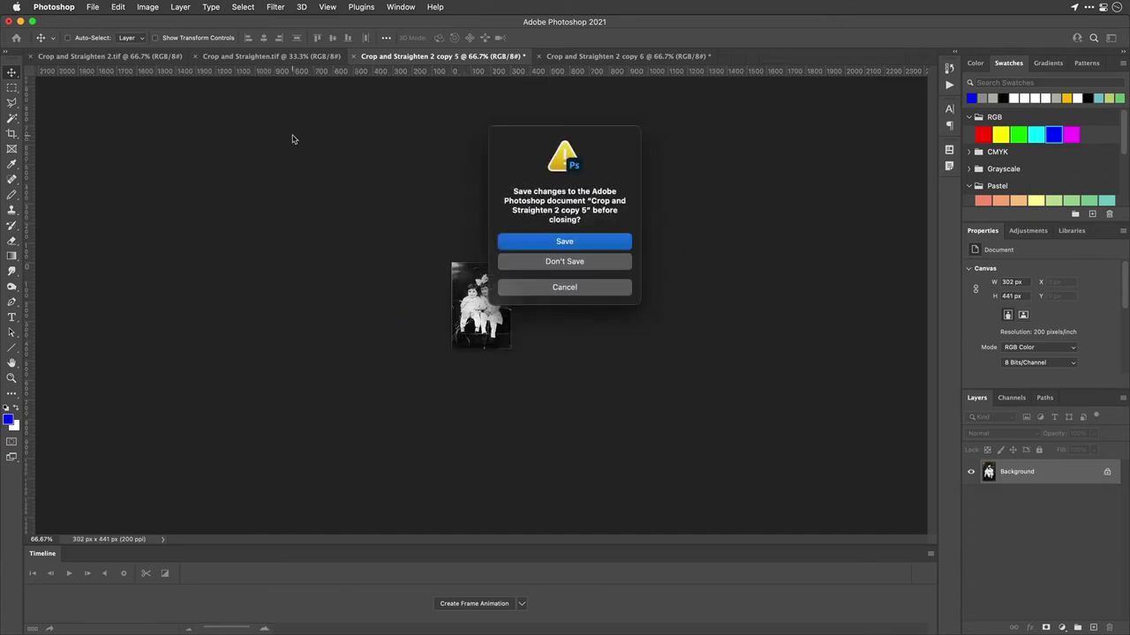
pyautogui.press('super+d')
pyautogui.press('super+w')
pyautogui.press('super+d')
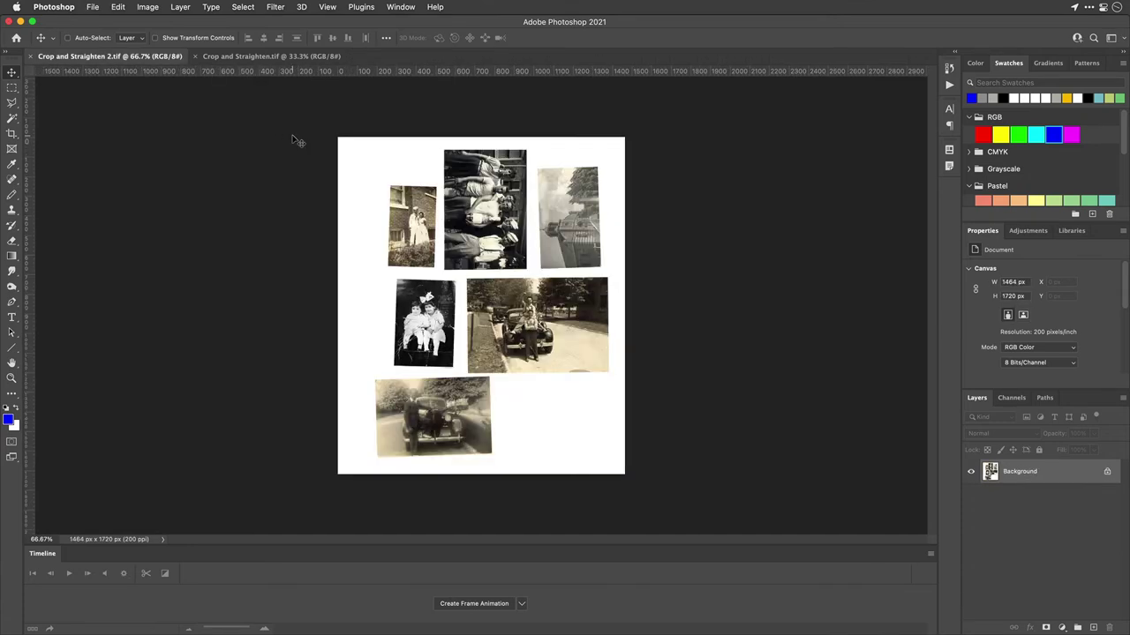
pyautogui.press('super+w')
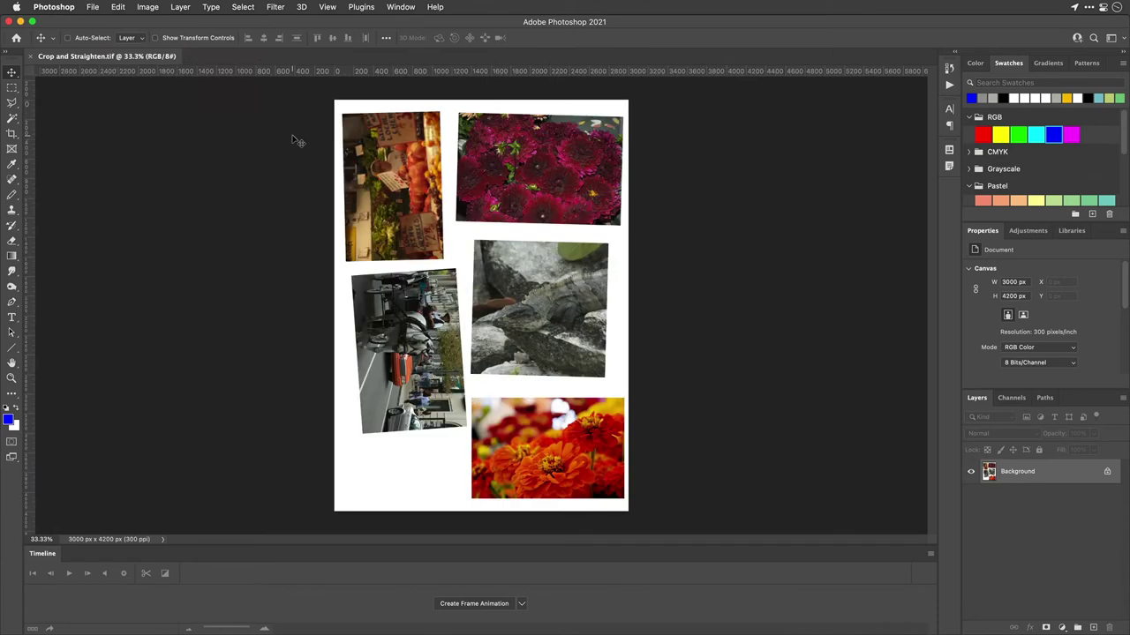
# - Run Crop and Straighten Photos on the colour sheet and rotate the market photo 90° clockwise
pyautogui.click(89, 6)
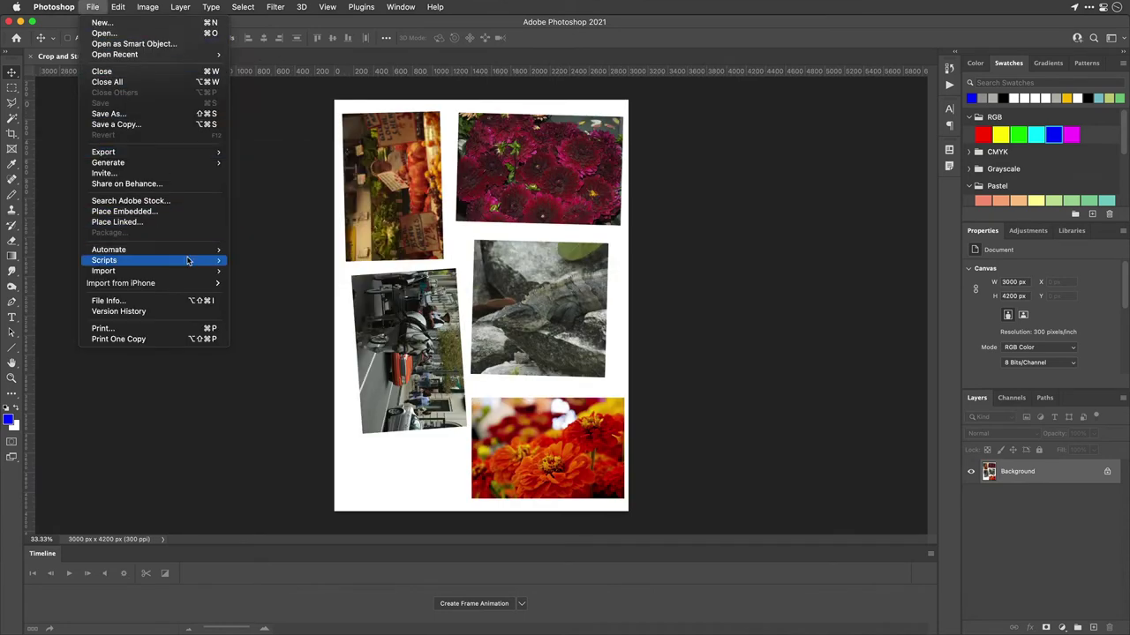
pyautogui.moveTo(189, 250)
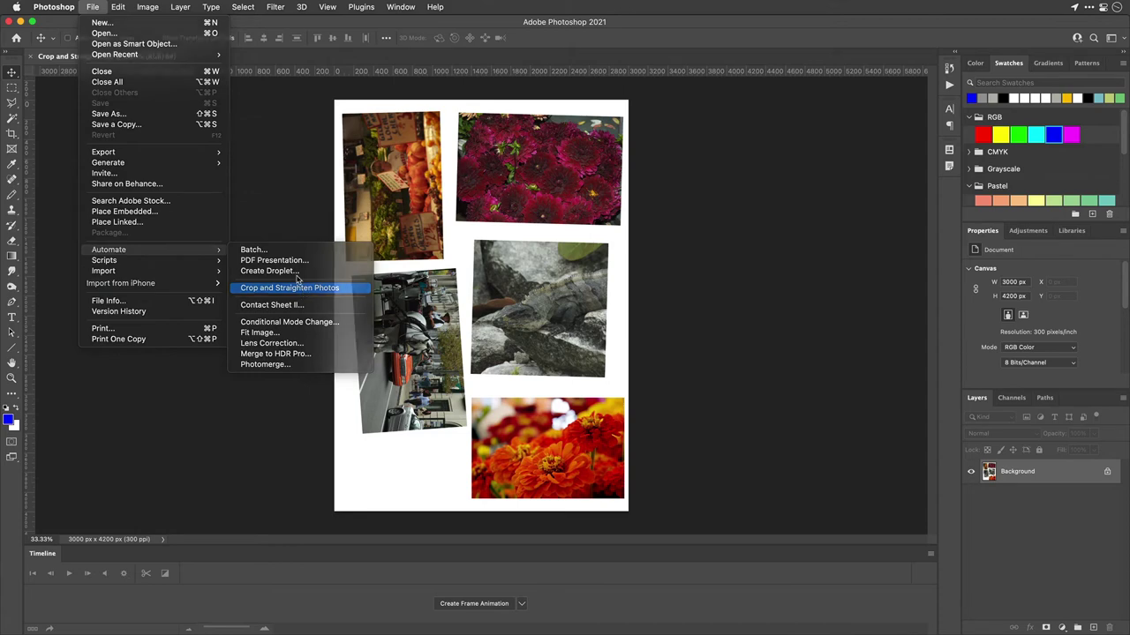
pyautogui.click(297, 284)
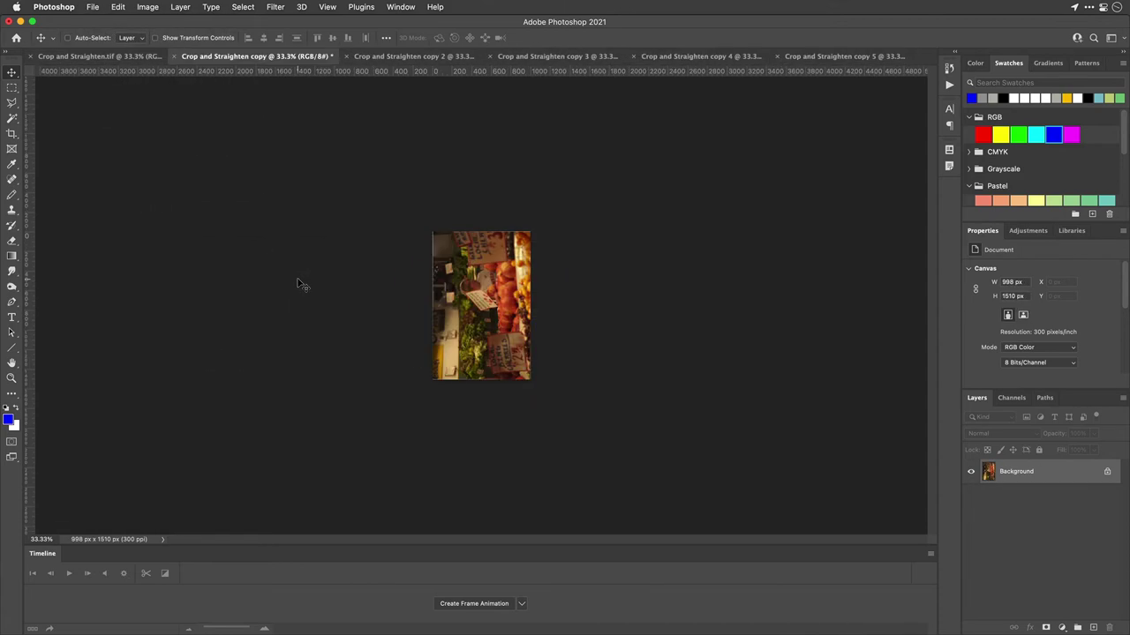
pyautogui.press('super+equal')
pyautogui.press('super+equal')
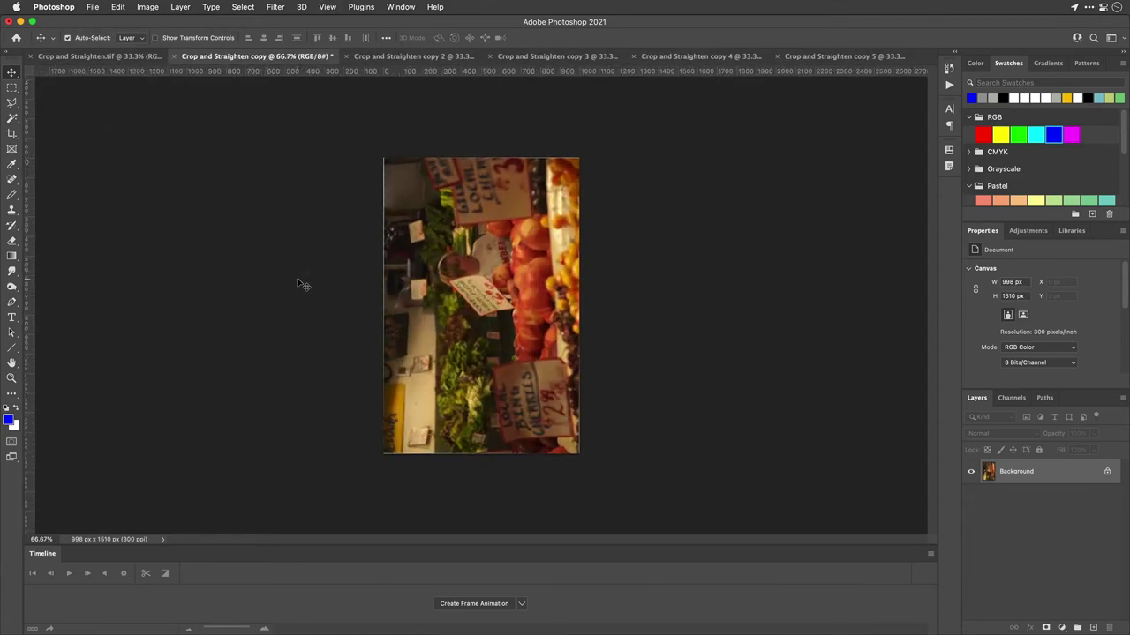
pyautogui.click(146, 6)
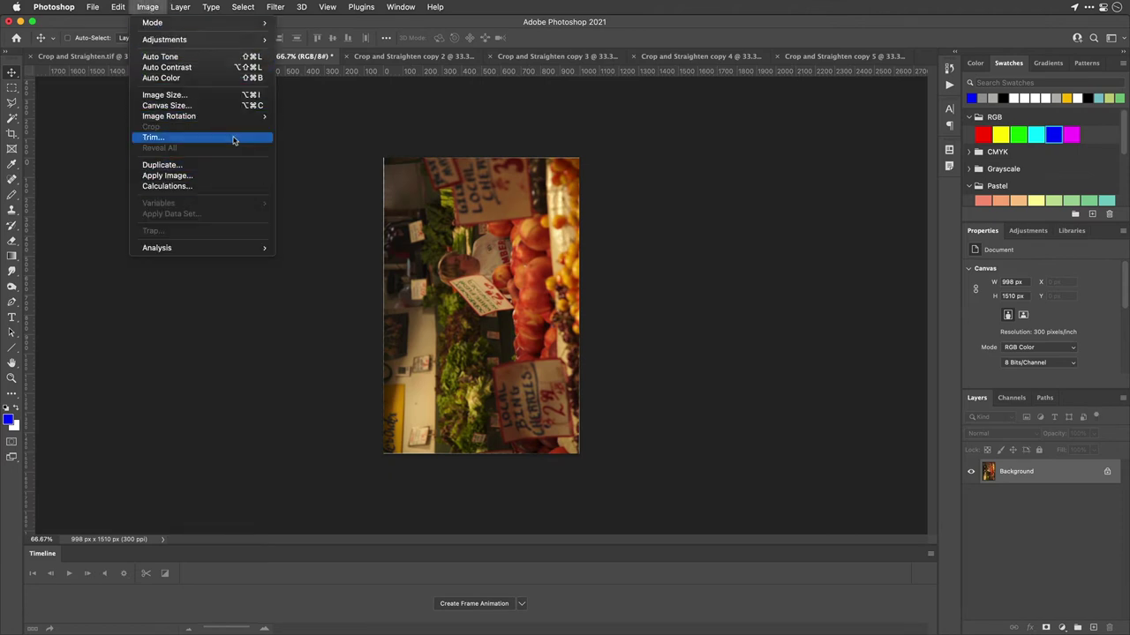
pyautogui.moveTo(226, 116)
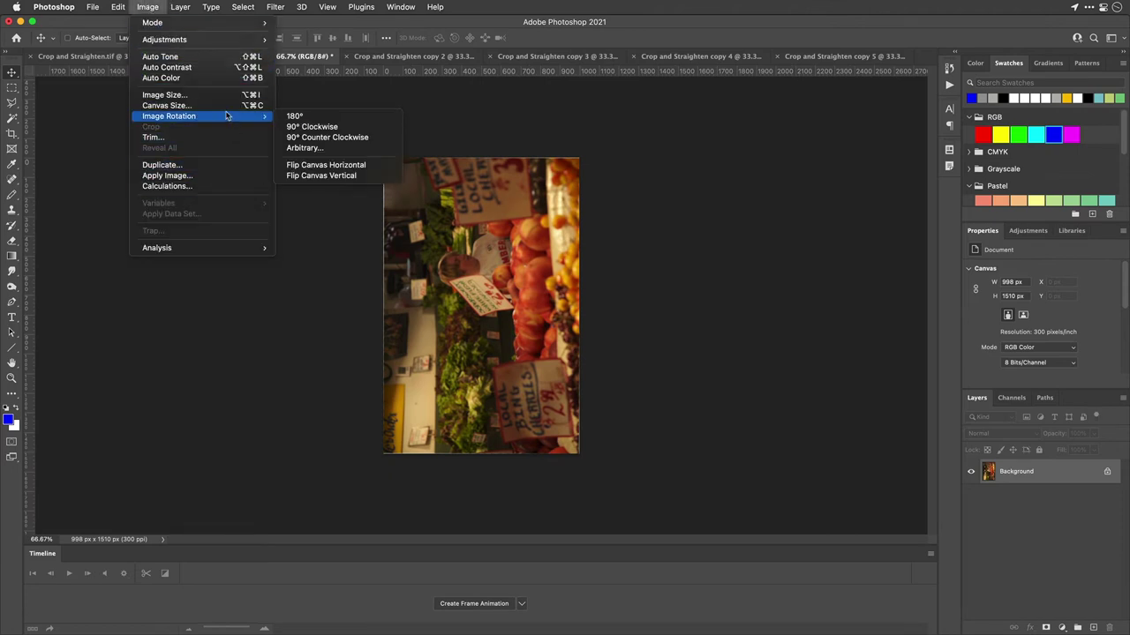
pyautogui.click(338, 127)
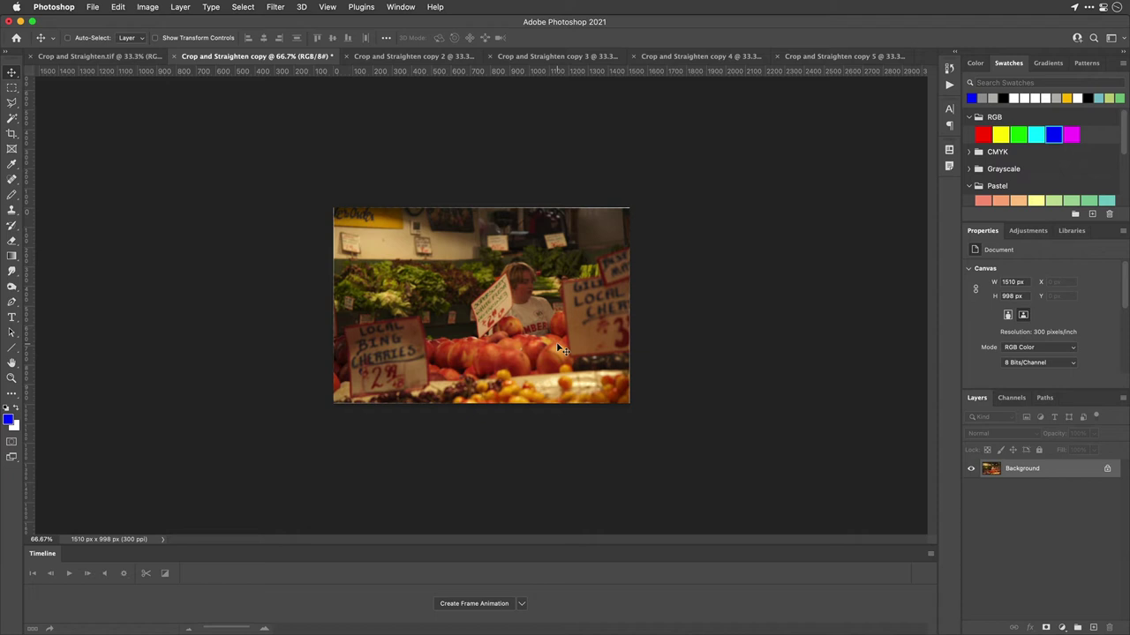
# - Close the market and flower photo copies without saving
pyautogui.press('super+w')
pyautogui.press('super+d')
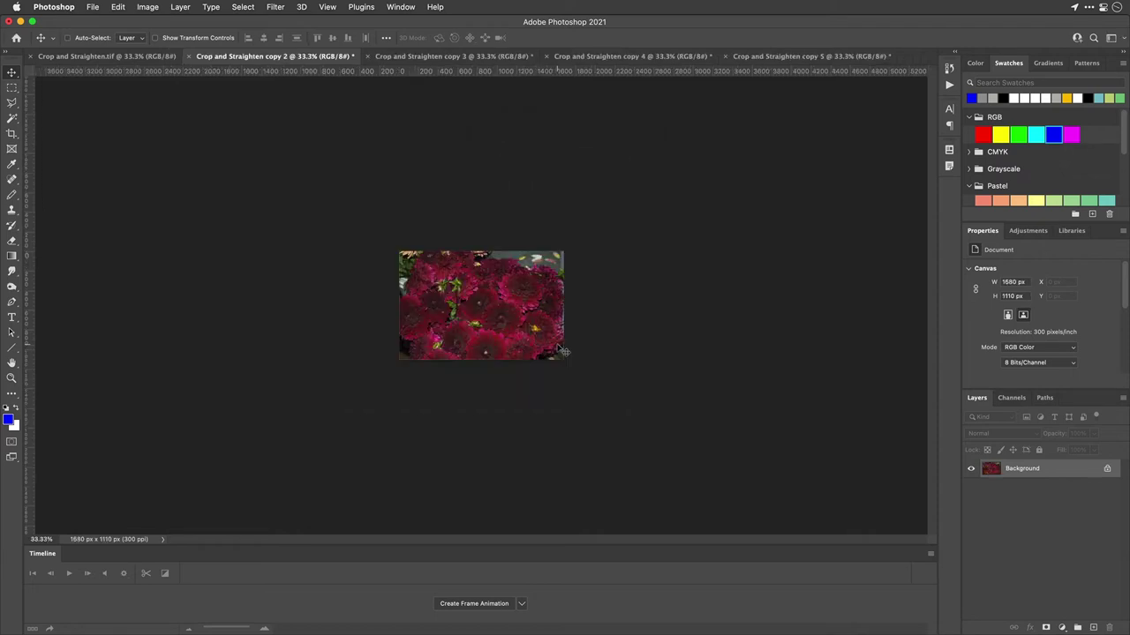
pyautogui.press('super+w')
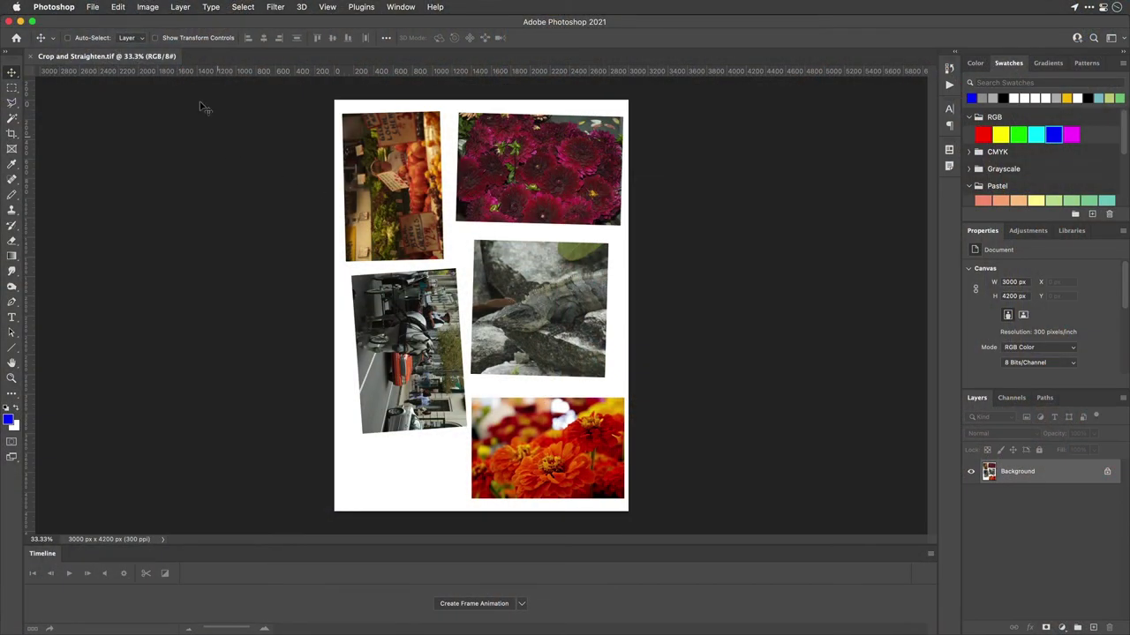
# - Start File > Automate > Merge to HDR Pro and browse for source files
pyautogui.click(92, 7)
pyautogui.moveTo(167, 251)
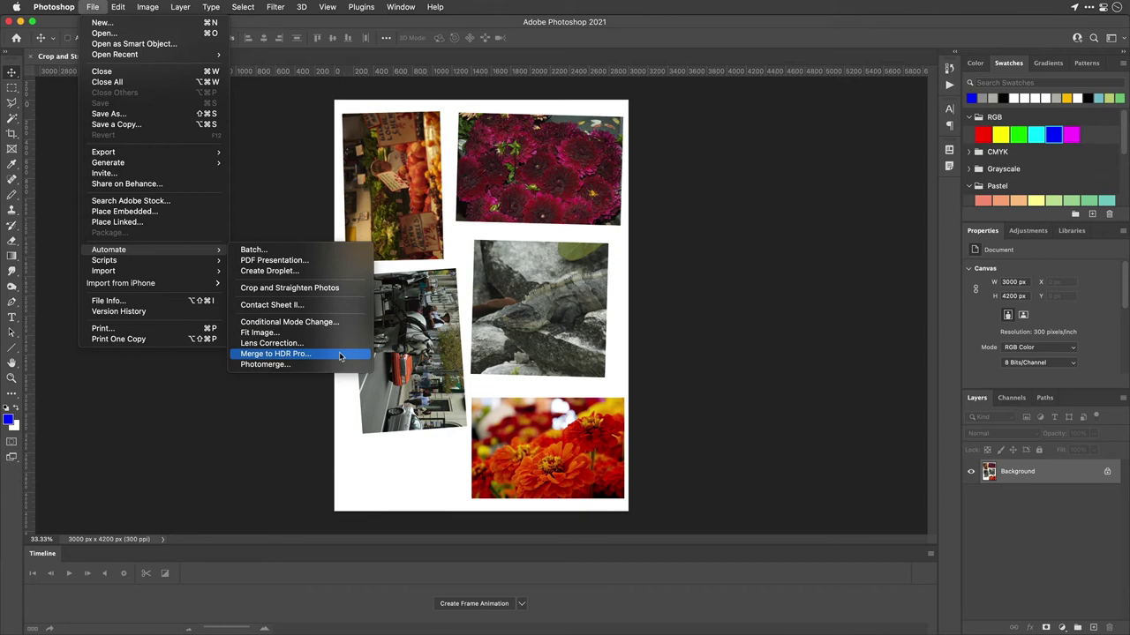
pyautogui.click(340, 355)
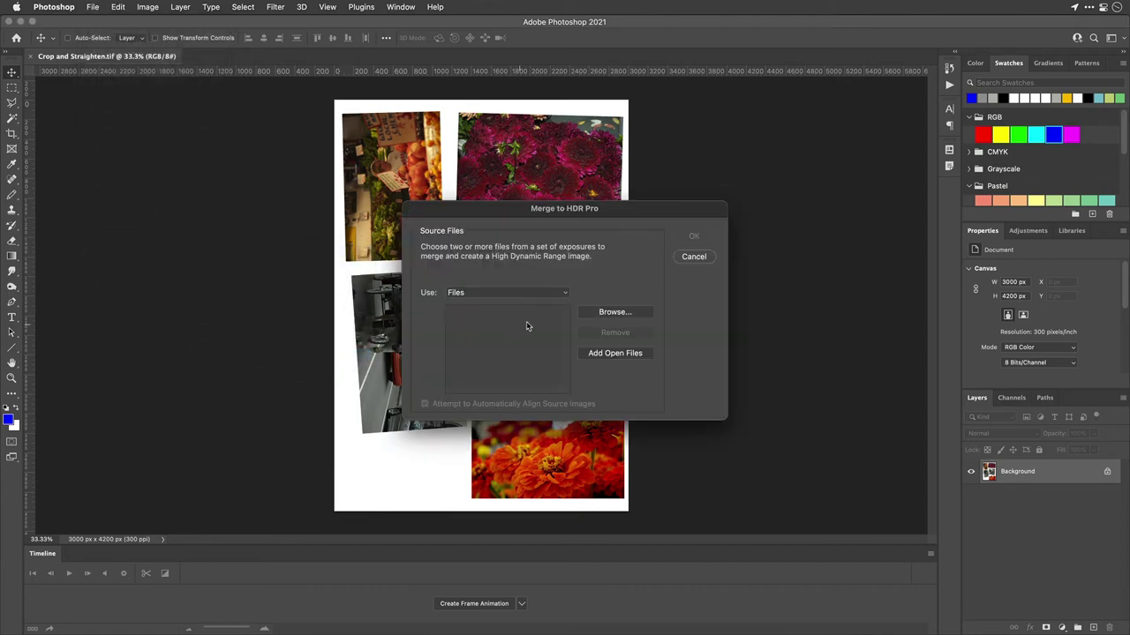
pyautogui.click(588, 313)
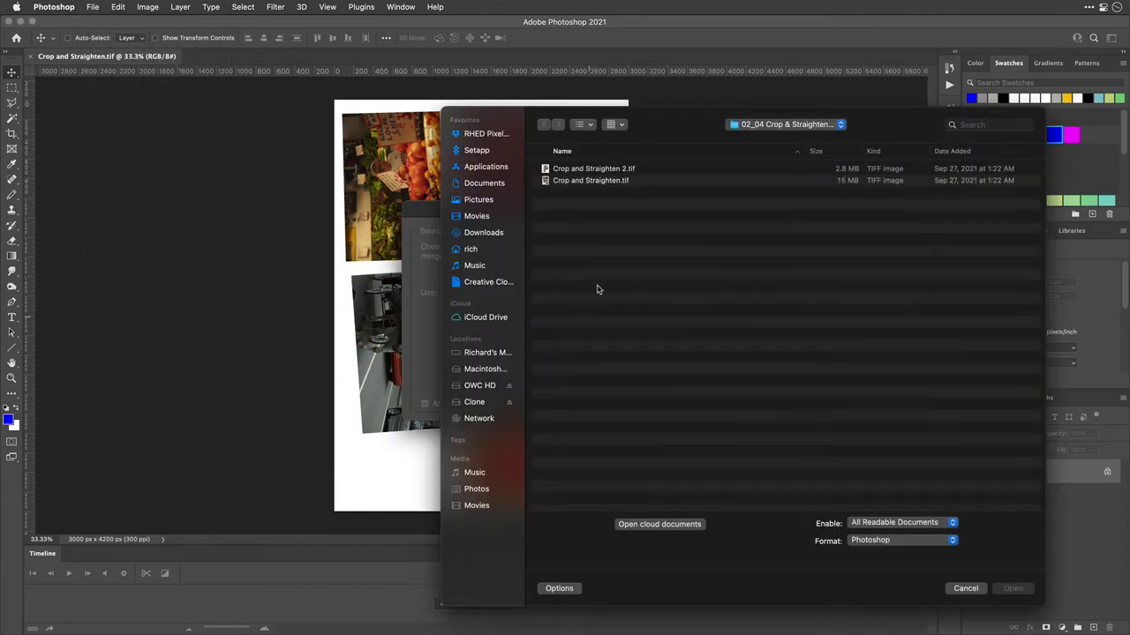
# - Add all five RW2 exposures from 02_05 Merge to HDR Pro/Shot 01 and run the merge
pyautogui.press('super+Up')
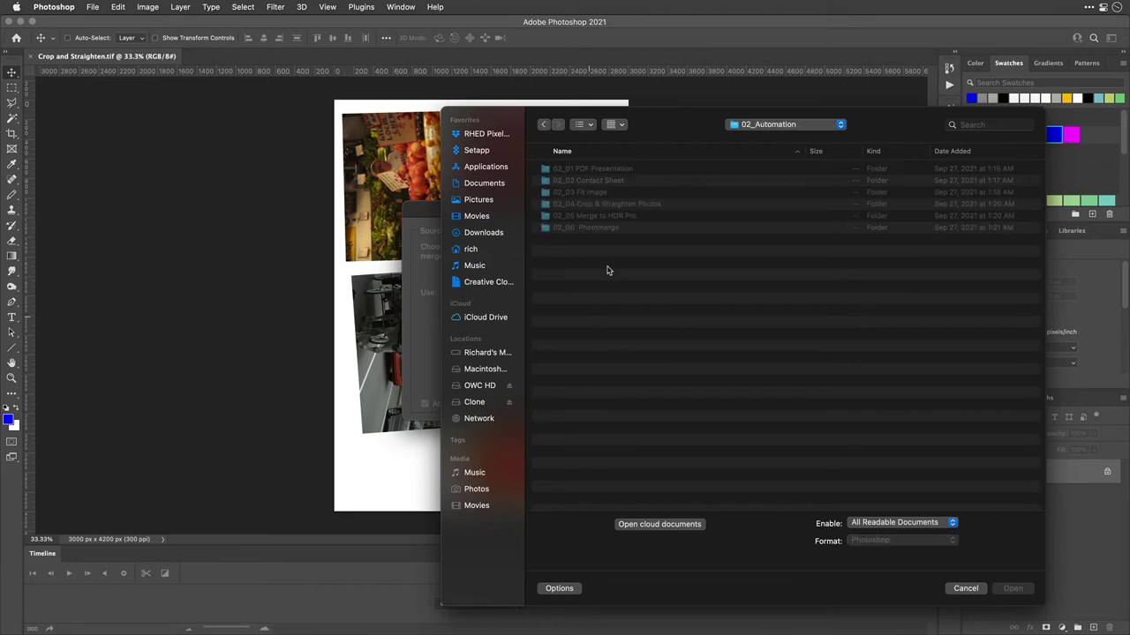
pyautogui.press('Down')
pyautogui.press('Down')
pyautogui.press('Down')
pyautogui.press('Down')
pyautogui.press('Down')
pyautogui.press('super+Down')
pyautogui.press('Down')
pyautogui.press('Down')
pyautogui.press('Up')
pyautogui.press('super+Down')
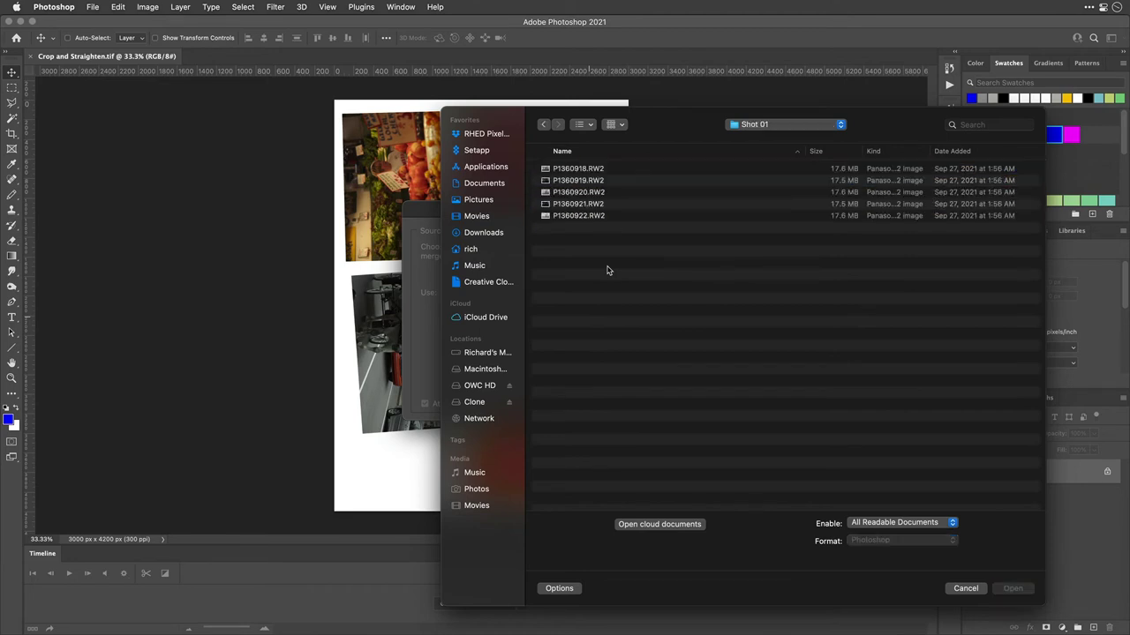
pyautogui.press('super+a')
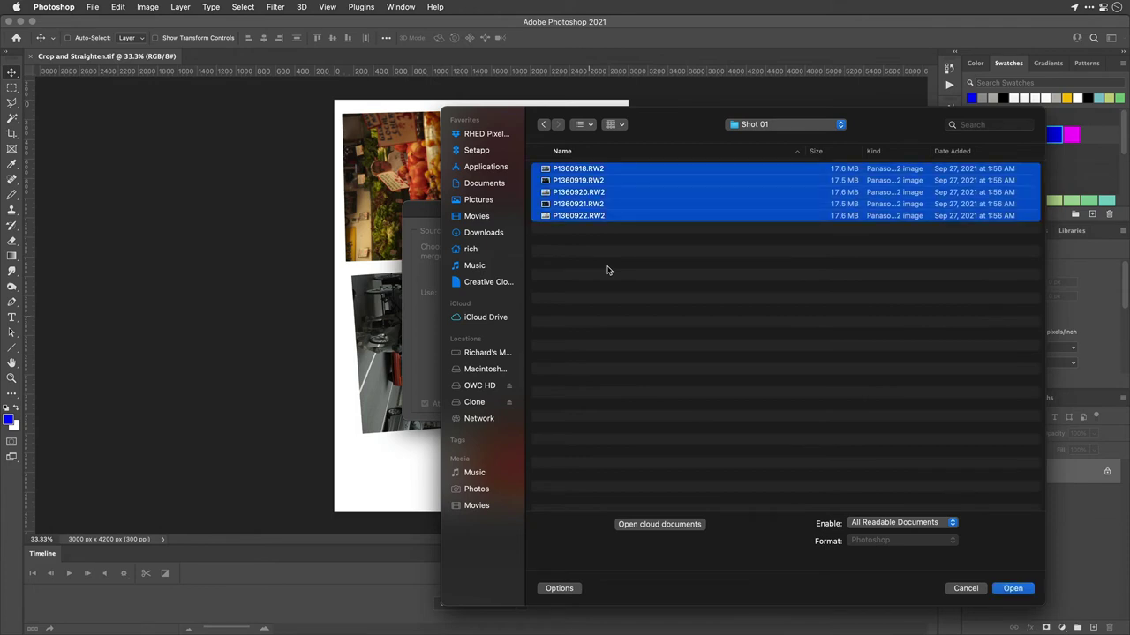
pyautogui.press('Return')
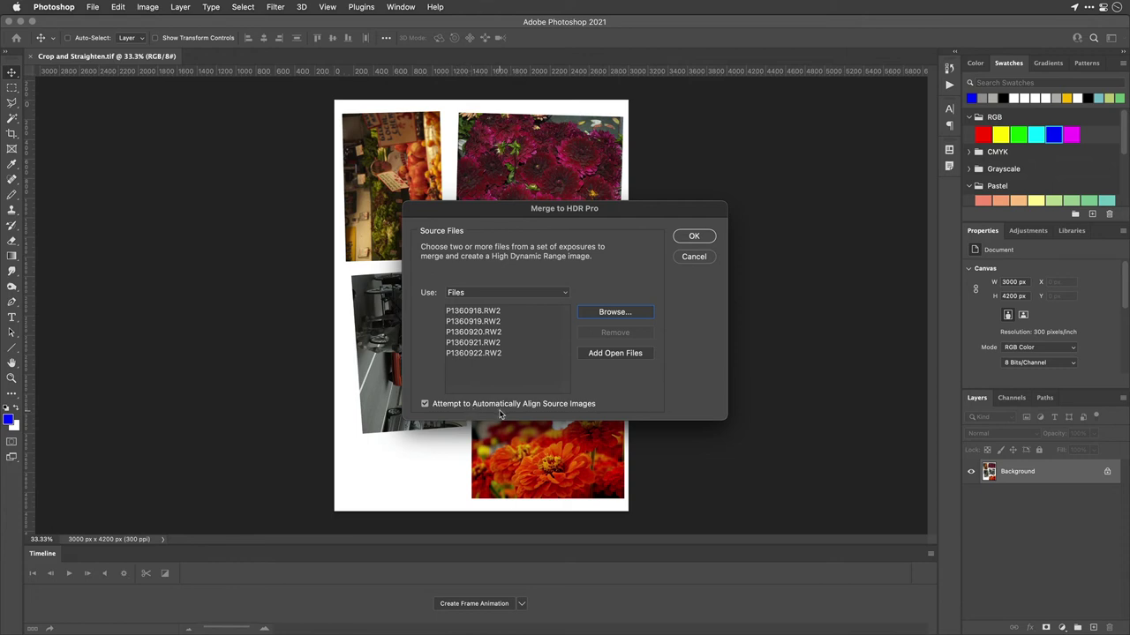
pyautogui.click(706, 239)
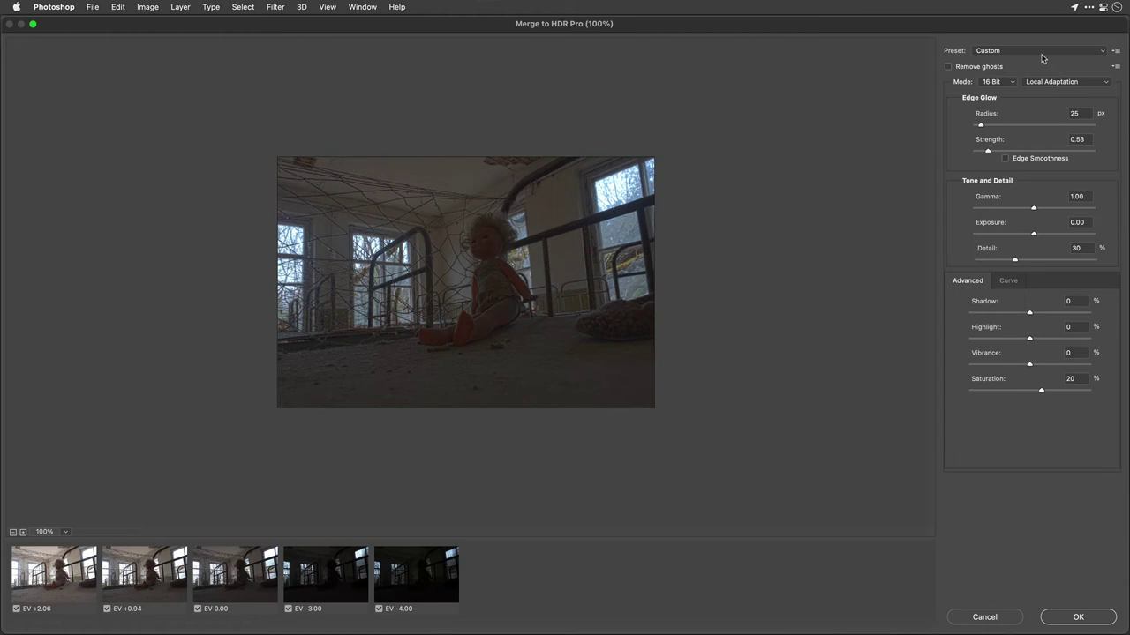
# - Try the Monochromatic Low and High Contrast, Photorealistic High Contrast and Flat toning presets
pyautogui.click(1100, 52)
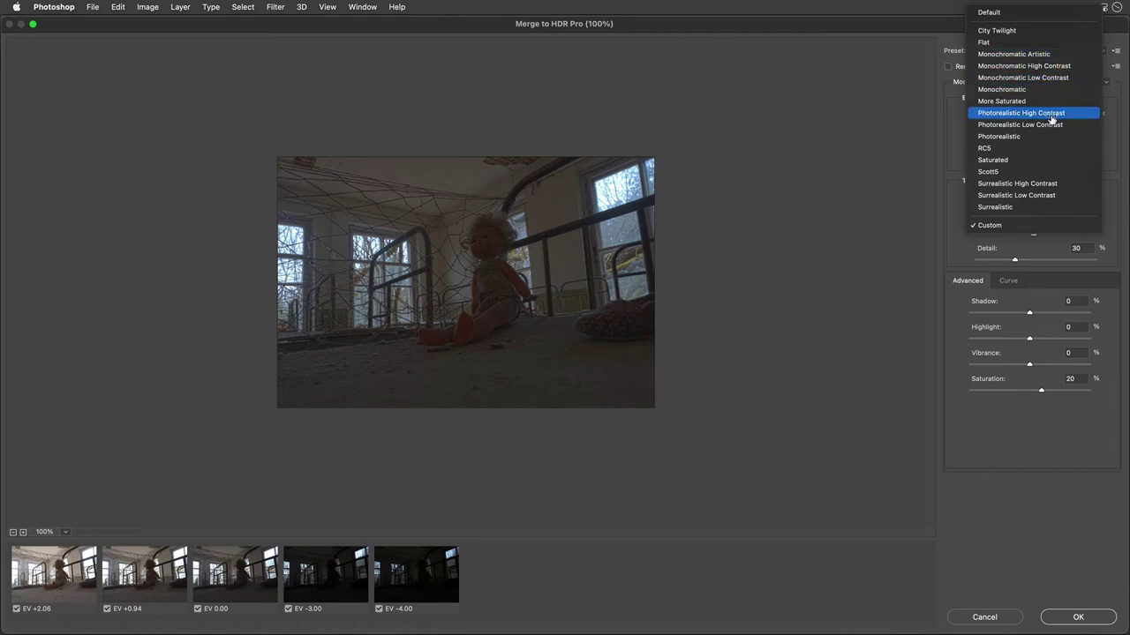
pyautogui.click(1052, 80)
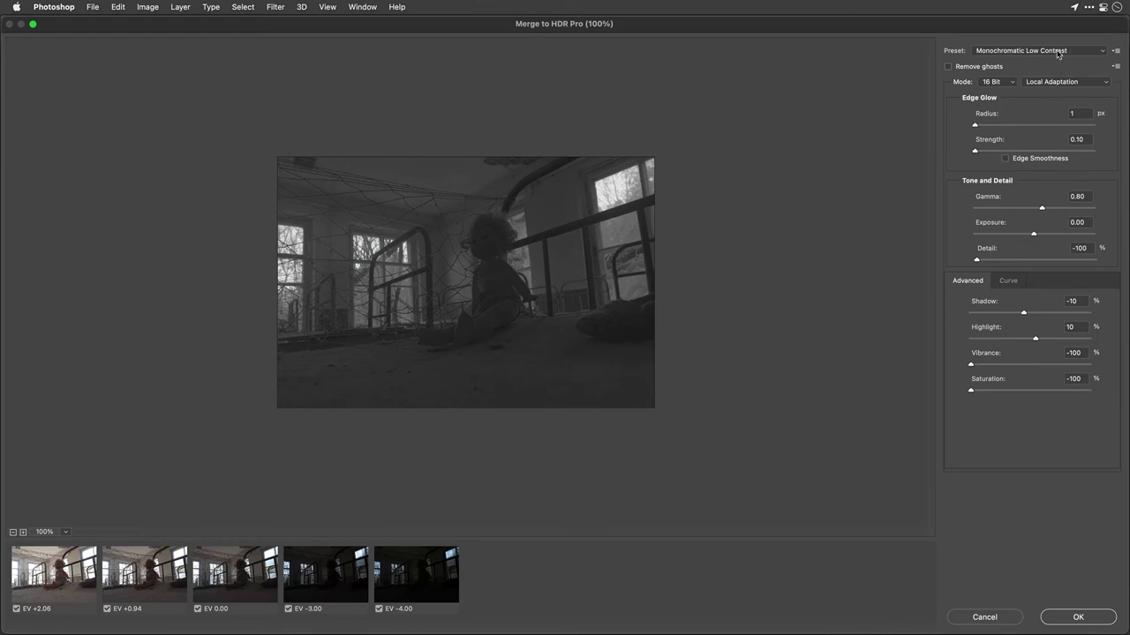
pyautogui.click(1058, 52)
pyautogui.click(1056, 39)
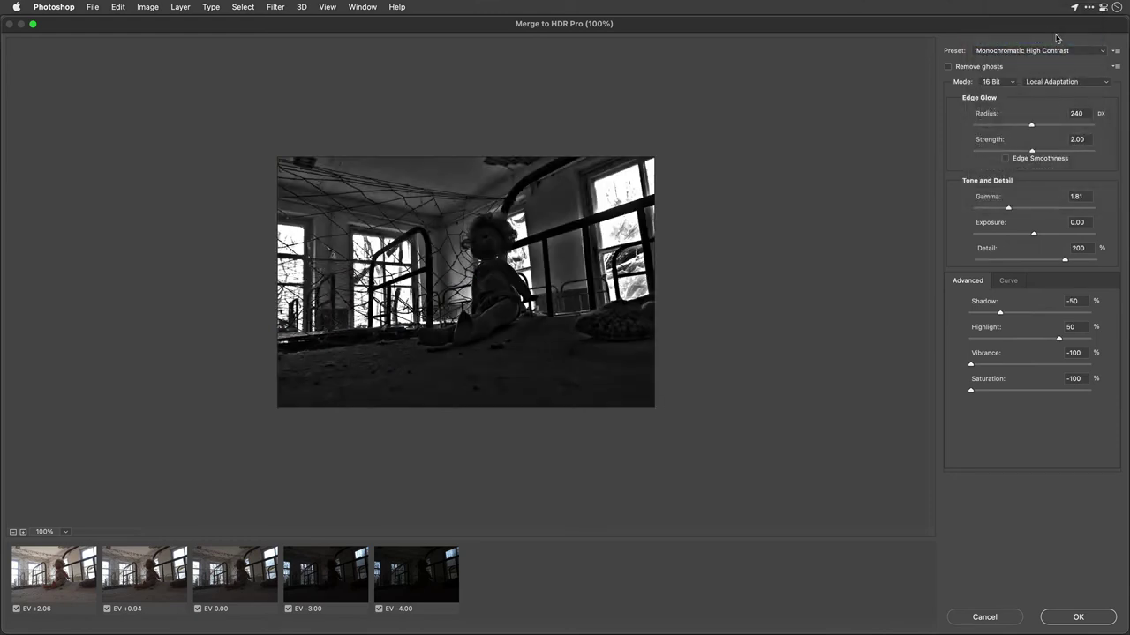
pyautogui.click(1049, 52)
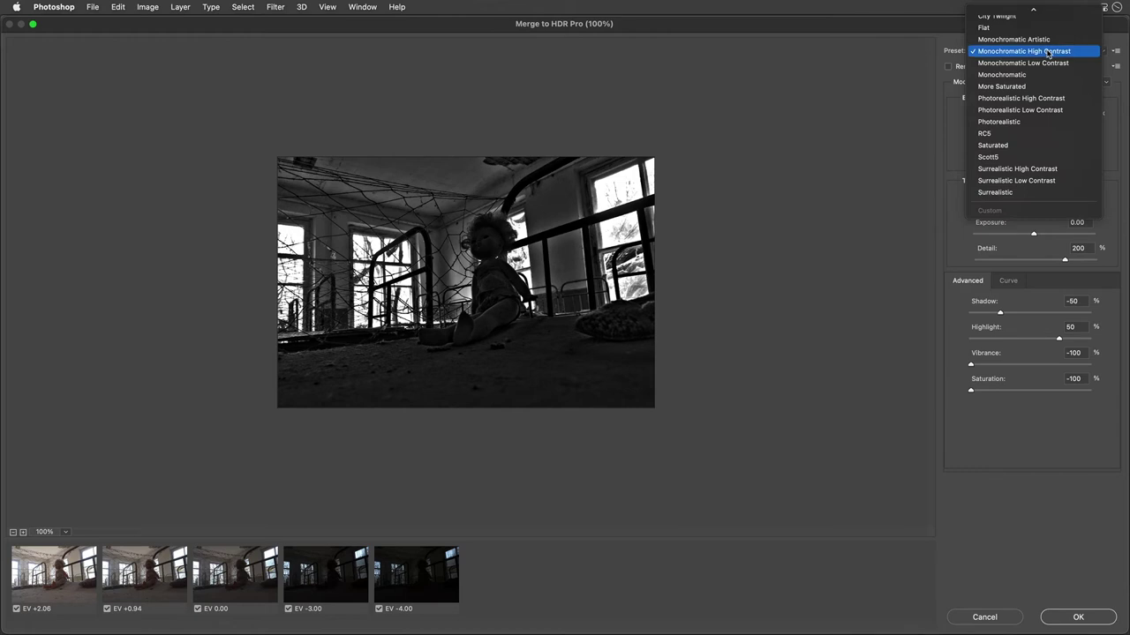
pyautogui.click(1041, 98)
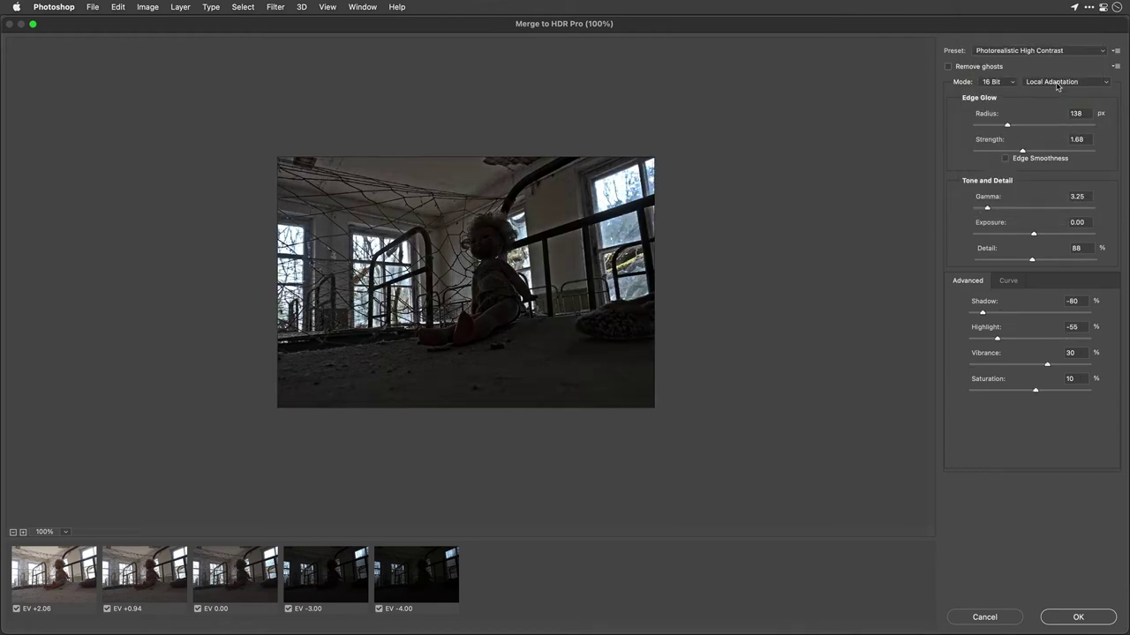
pyautogui.click(1056, 82)
pyautogui.click(1038, 51)
pyautogui.click(1039, 51)
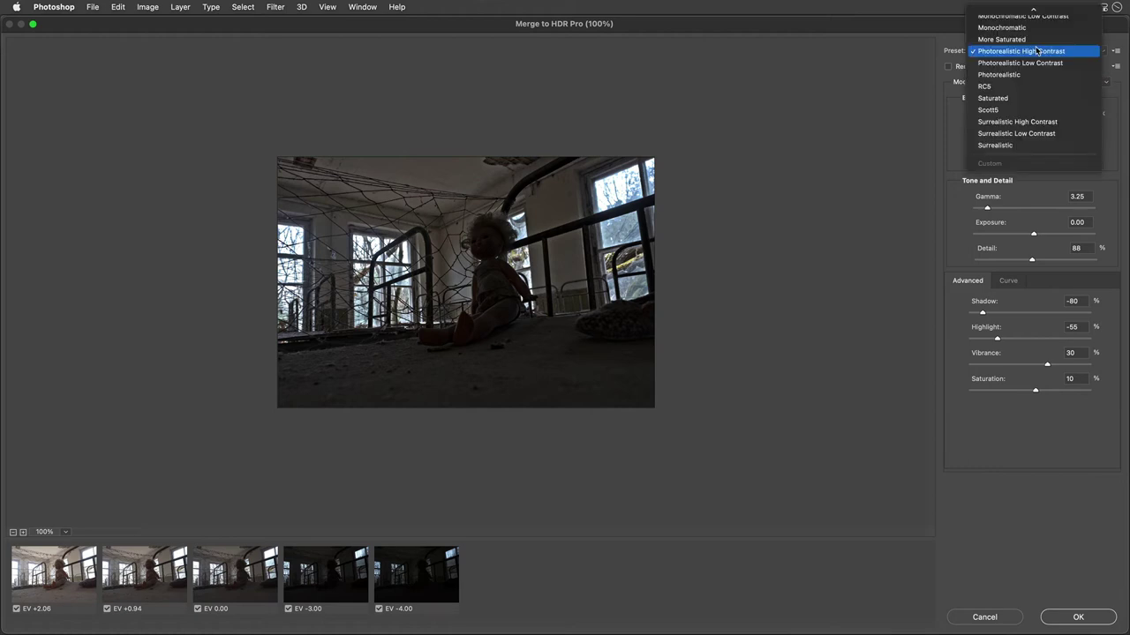
pyautogui.moveTo(1029, 8)
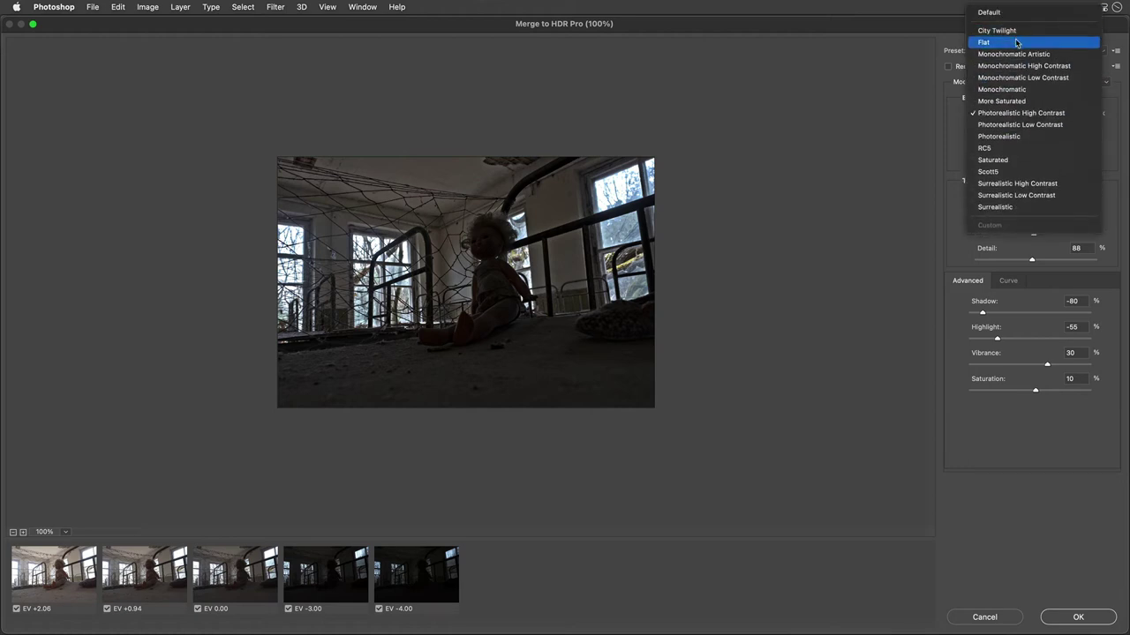
pyautogui.click(1015, 42)
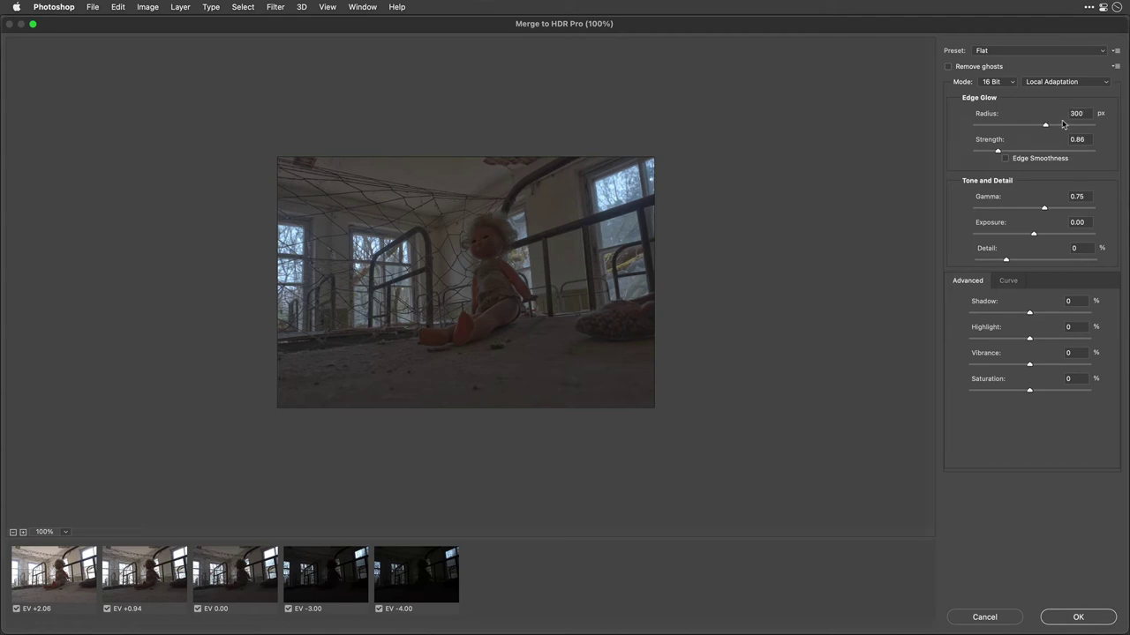
# - Turn on Edge Smoothness, compare Equalize Histogram, Exposure and Gamma, Highlight Compression, then return to Local Adaptation
pyautogui.click(1005, 159)
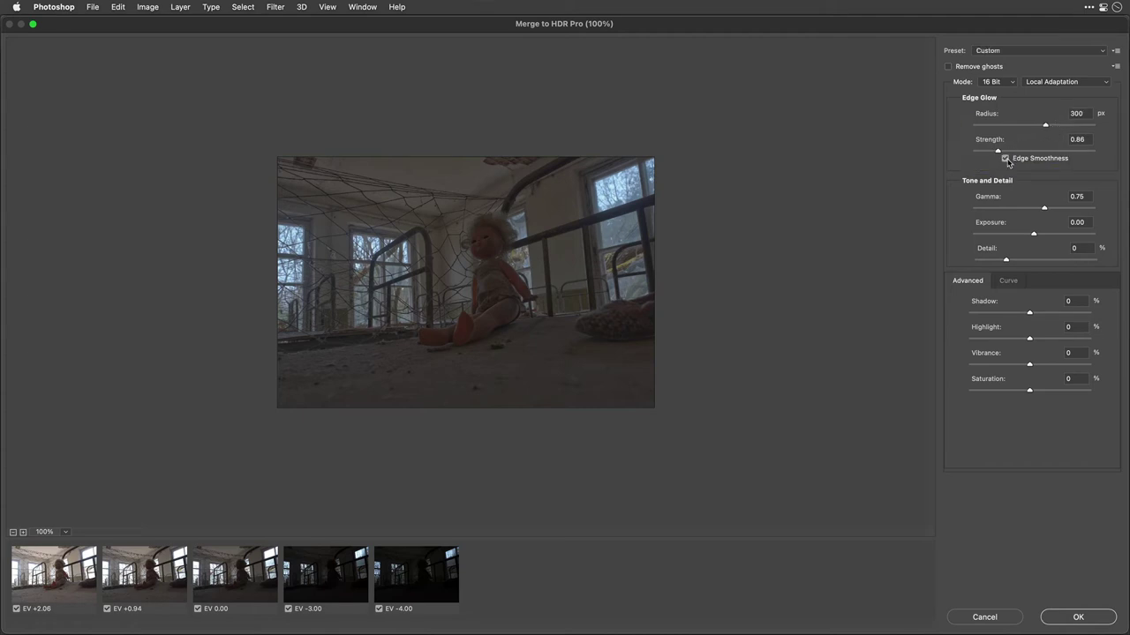
pyautogui.click(1050, 84)
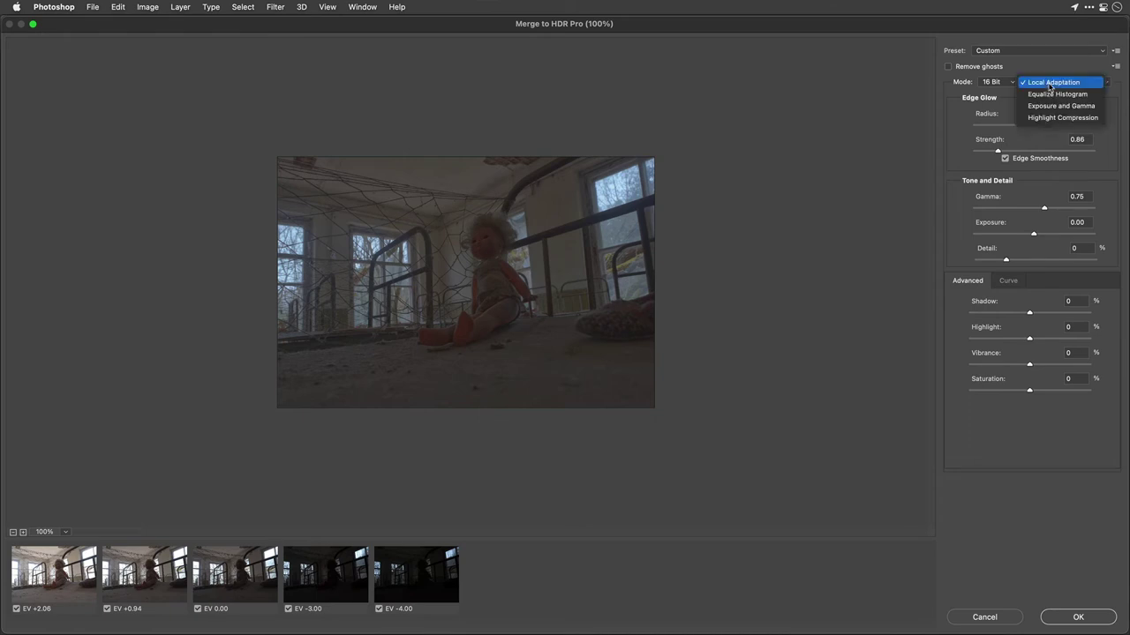
pyautogui.click(1048, 95)
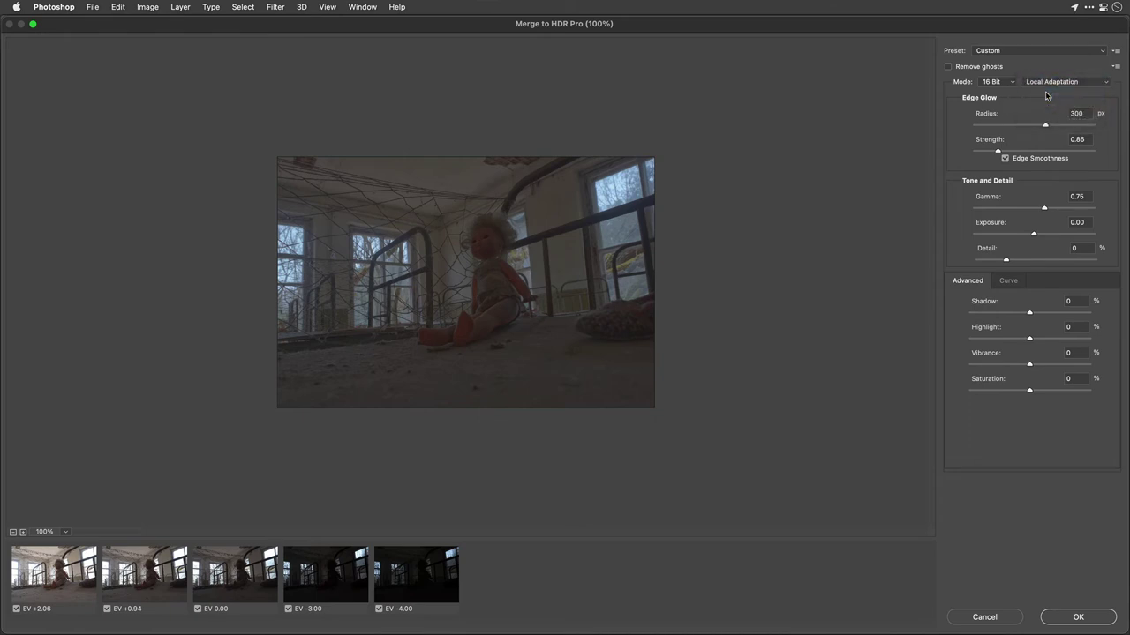
pyautogui.click(1051, 85)
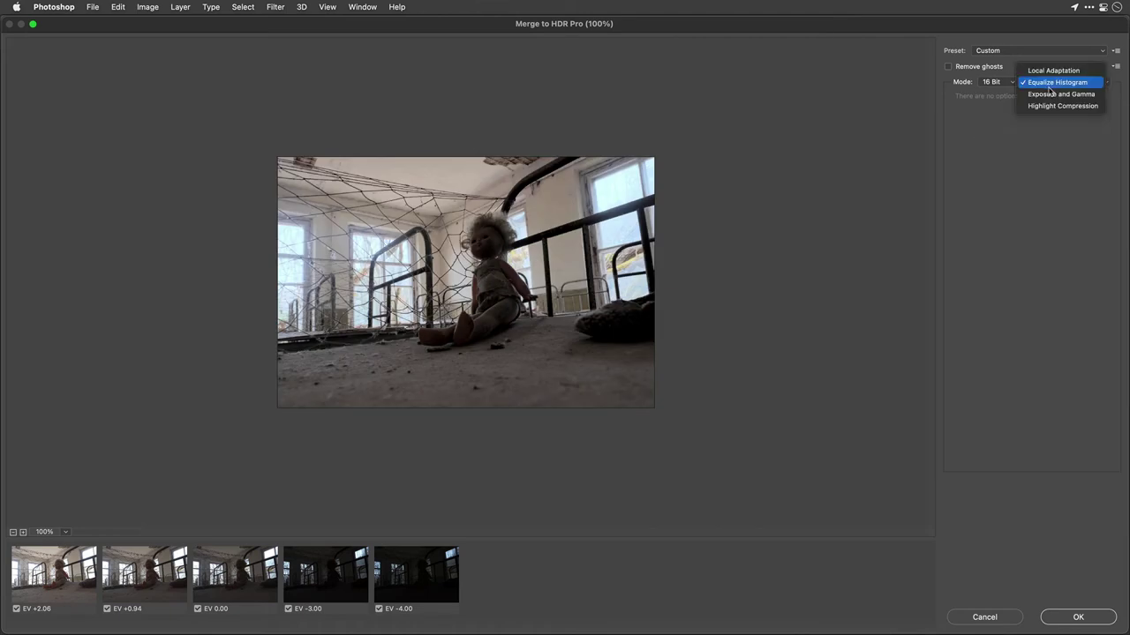
pyautogui.click(1048, 93)
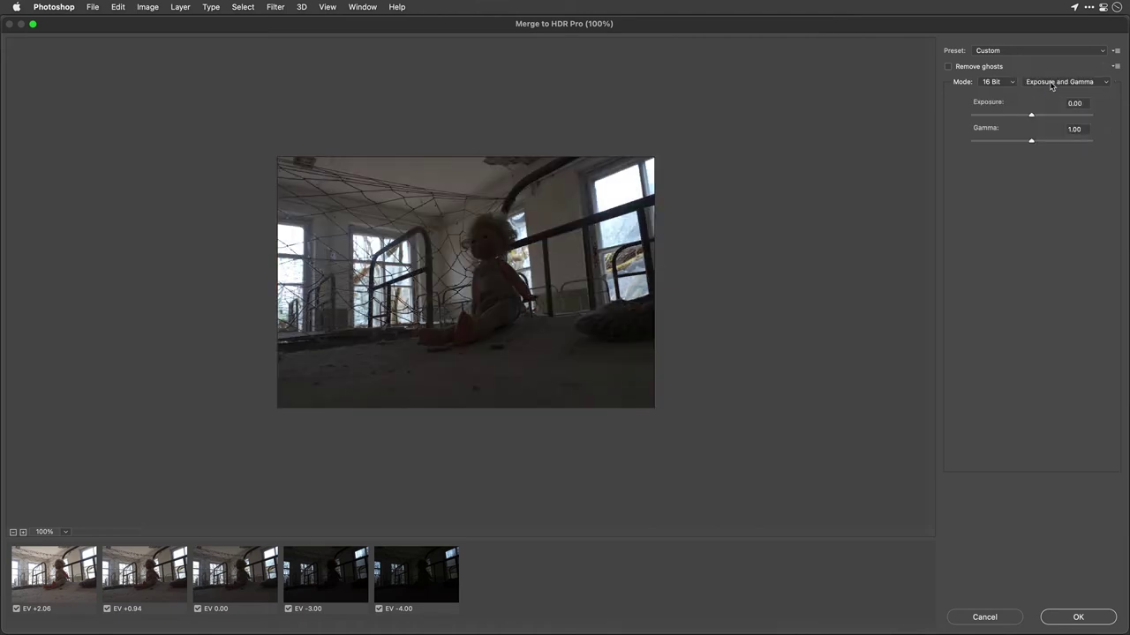
pyautogui.click(1050, 85)
pyautogui.click(1049, 94)
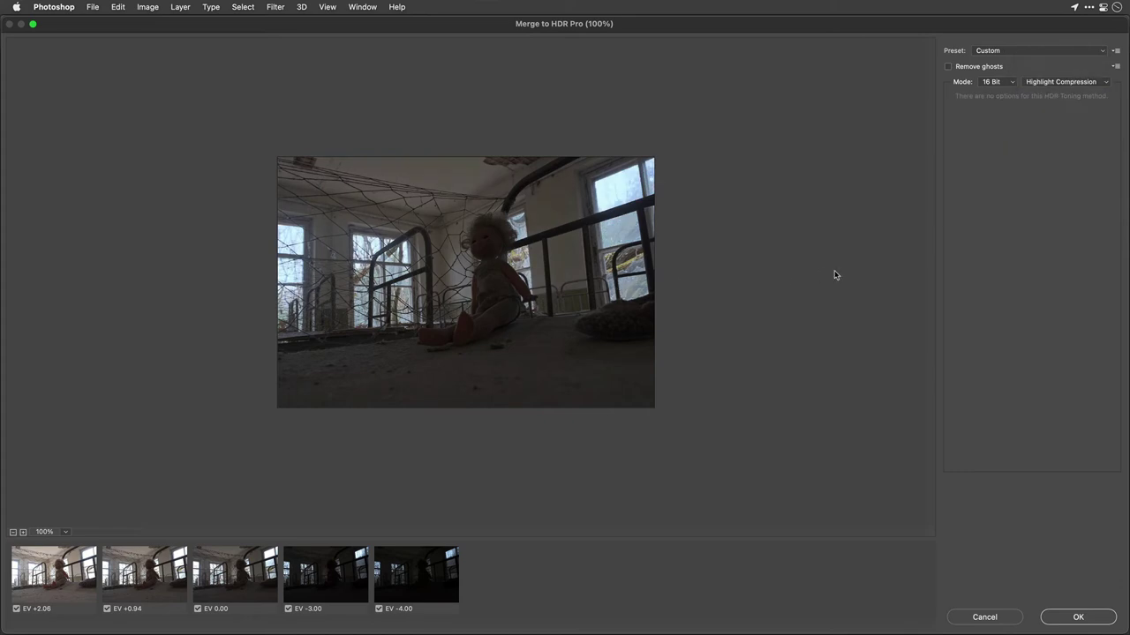
pyautogui.click(1049, 89)
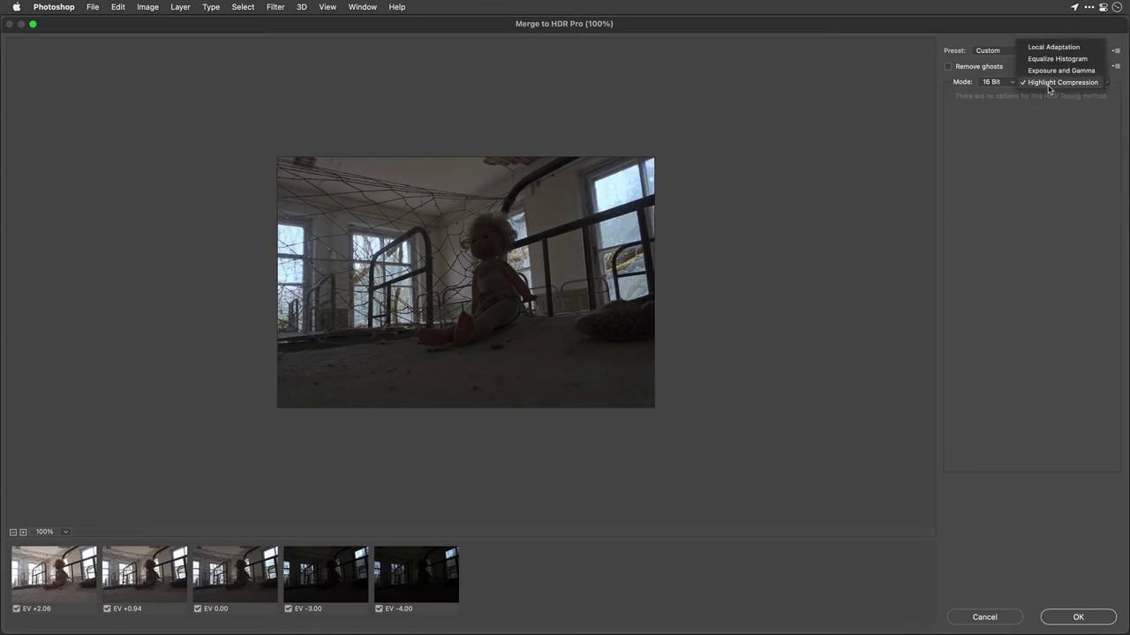
pyautogui.click(1047, 49)
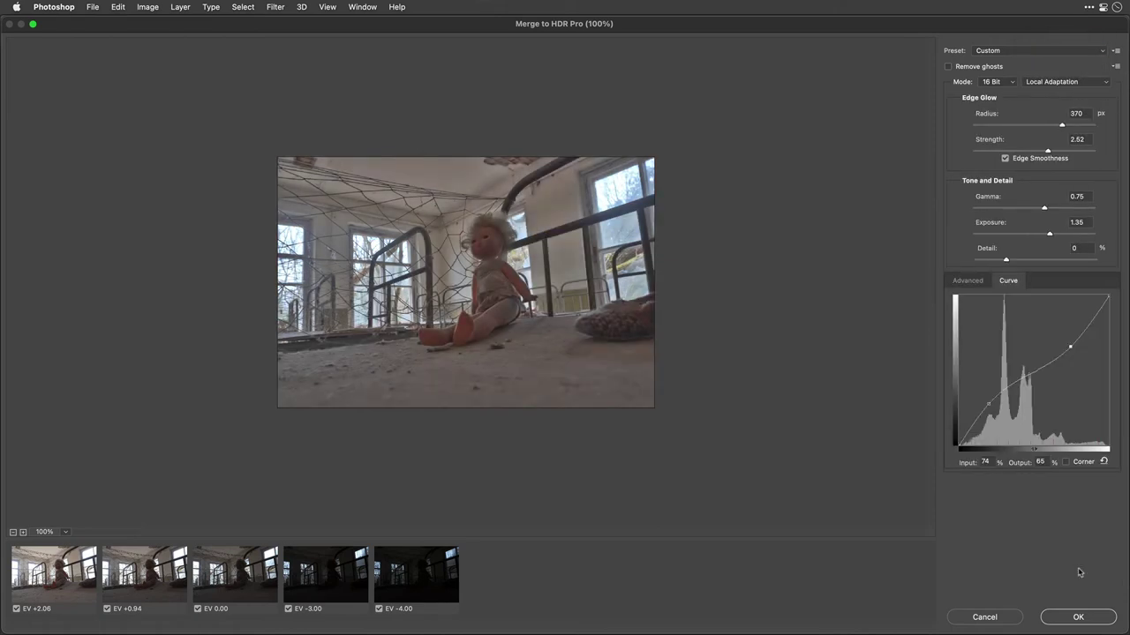
# - Create the merged doll HDR image and launch a new Merge to HDR Pro
pyautogui.click(1080, 617)
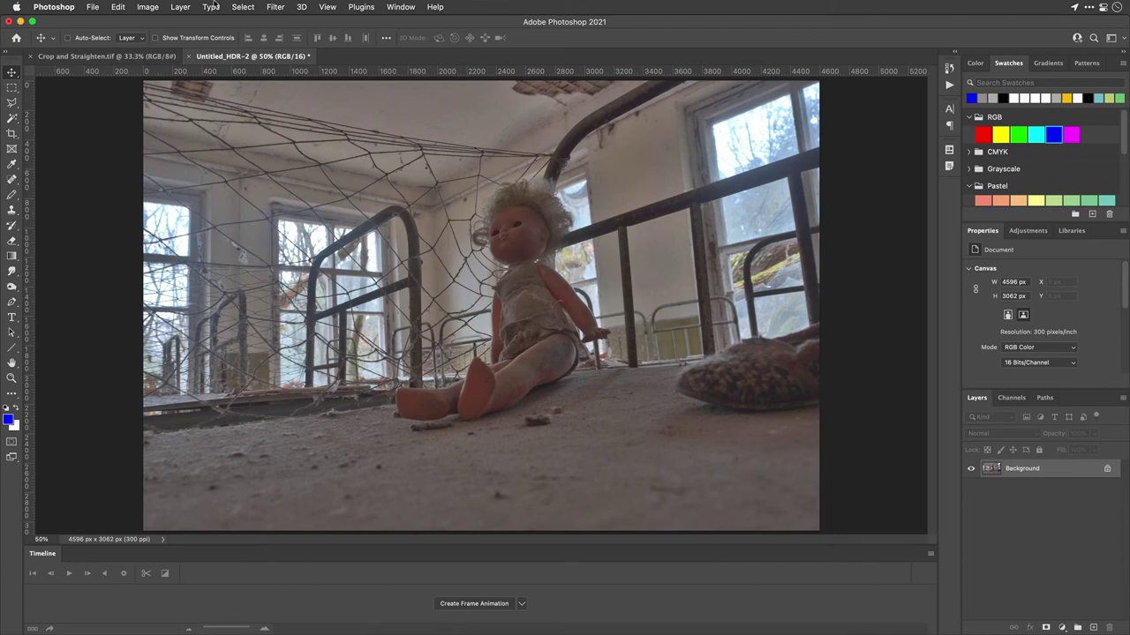
pyautogui.click(93, 6)
pyautogui.moveTo(159, 154)
pyautogui.moveTo(177, 249)
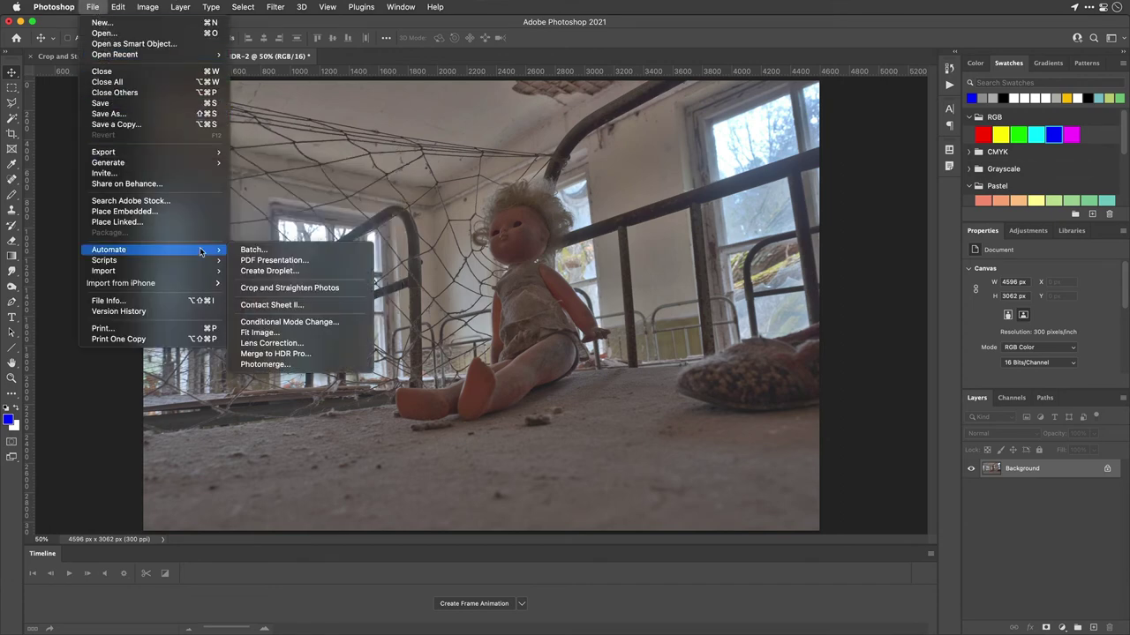
pyautogui.click(333, 353)
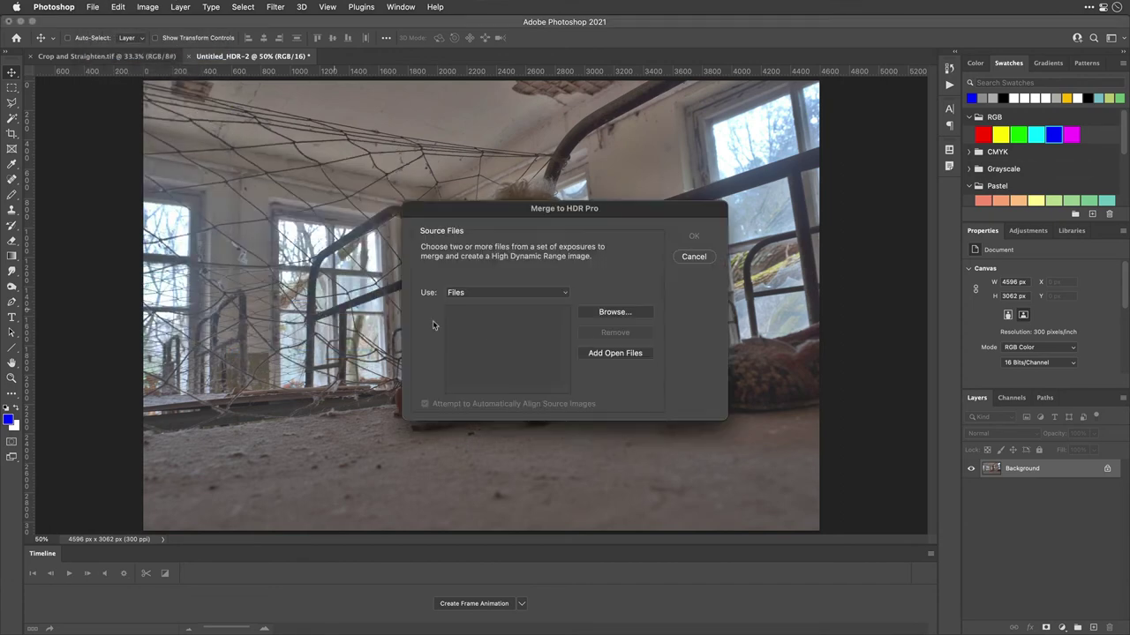
# - Load all seven bracketed rabbit exposures, P1370019 to P1370025, and merge them
pyautogui.click(611, 316)
pyautogui.press('super+Up')
pyautogui.press('Down')
pyautogui.press('super+Down')
pyautogui.press('super+a')
pyautogui.press('Return')
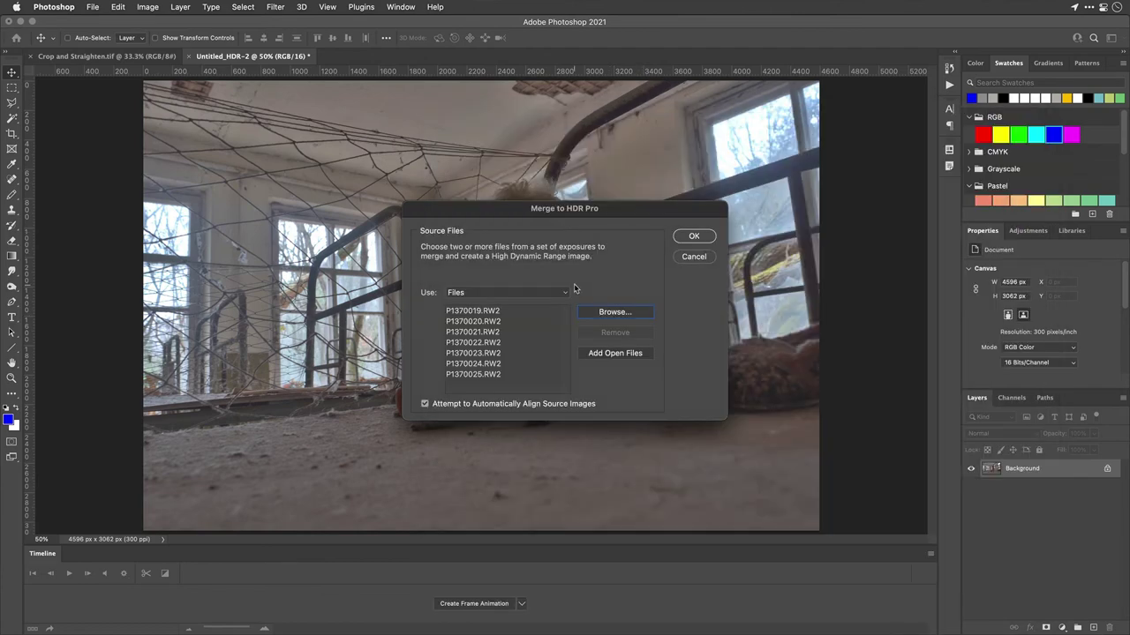
pyautogui.click(692, 236)
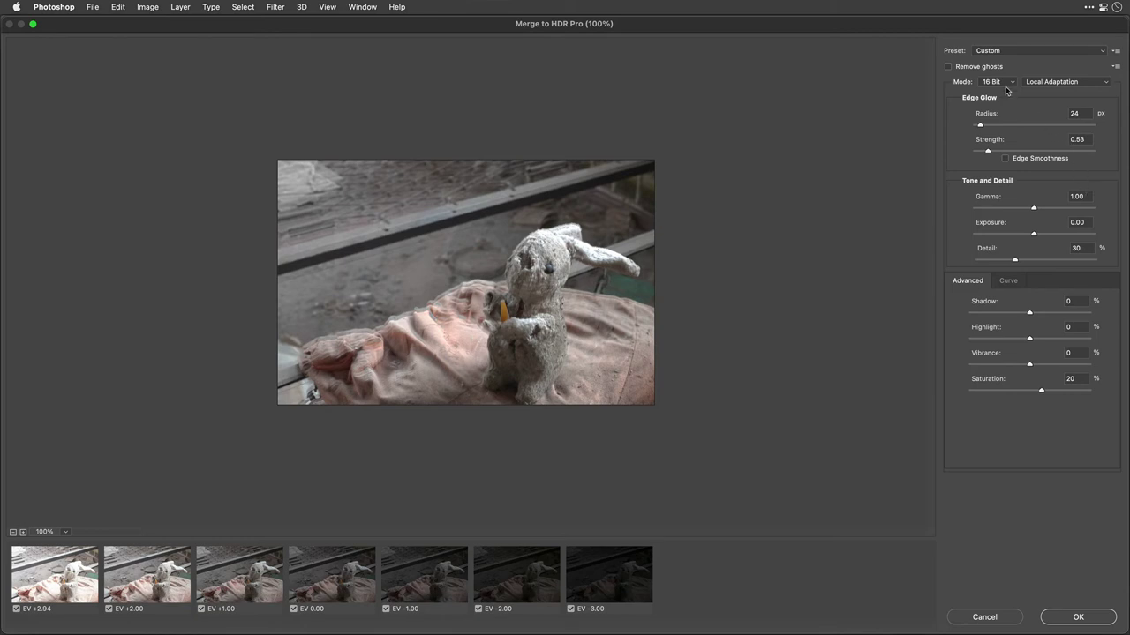
# - Enable Remove Ghosts, compare it at 200% zoom, and switch the merge to 32 Bit
pyautogui.click(948, 67)
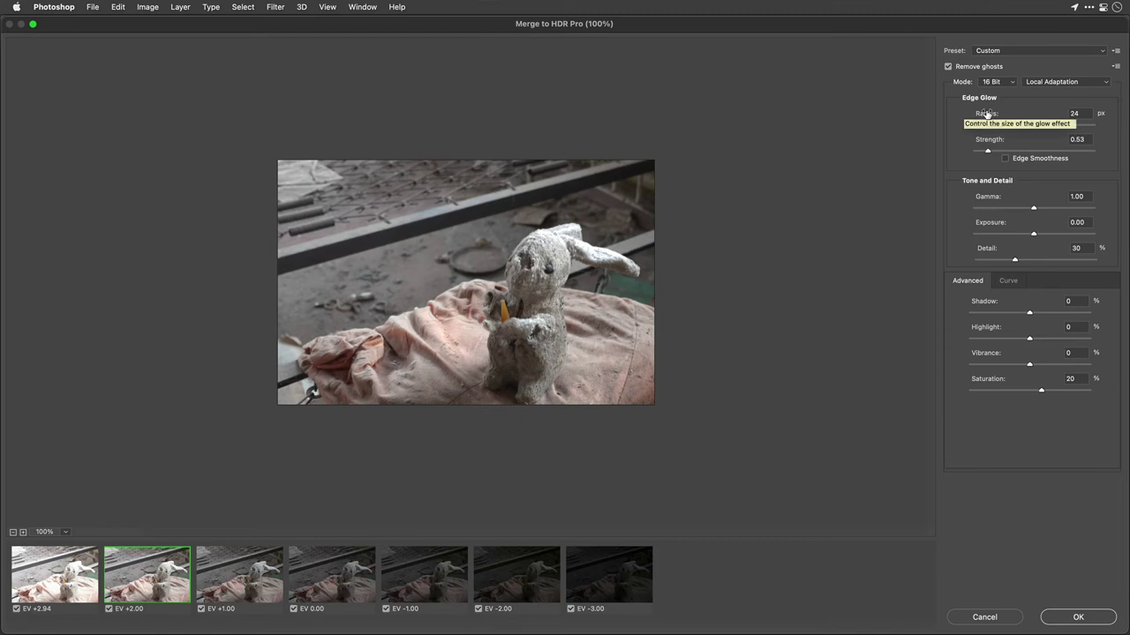
pyautogui.press('super+plus')
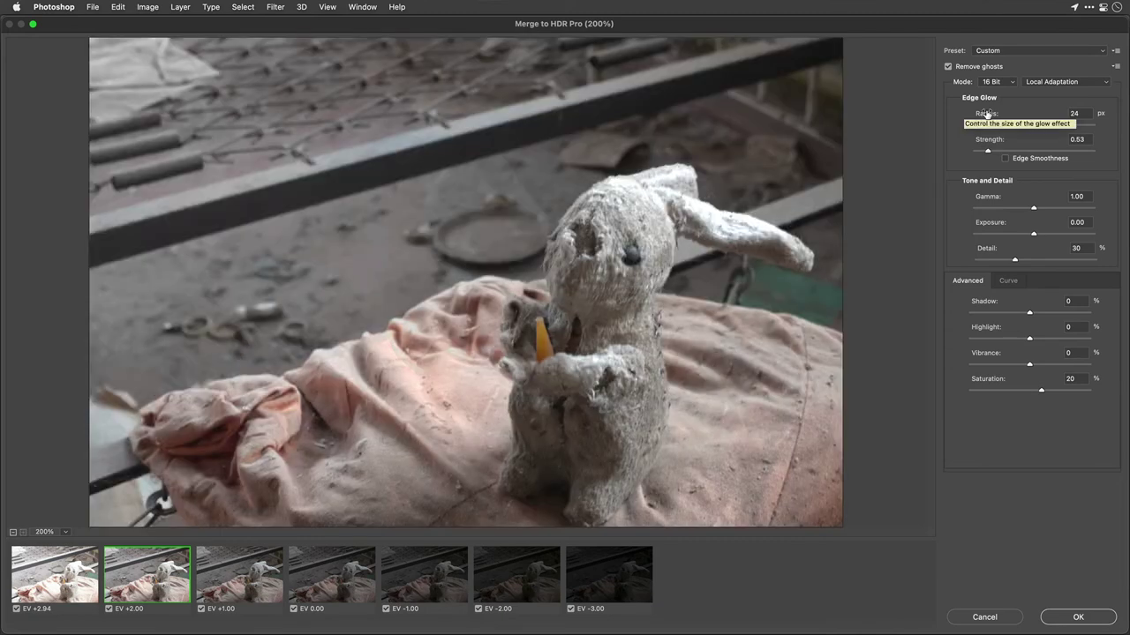
pyautogui.click(949, 68)
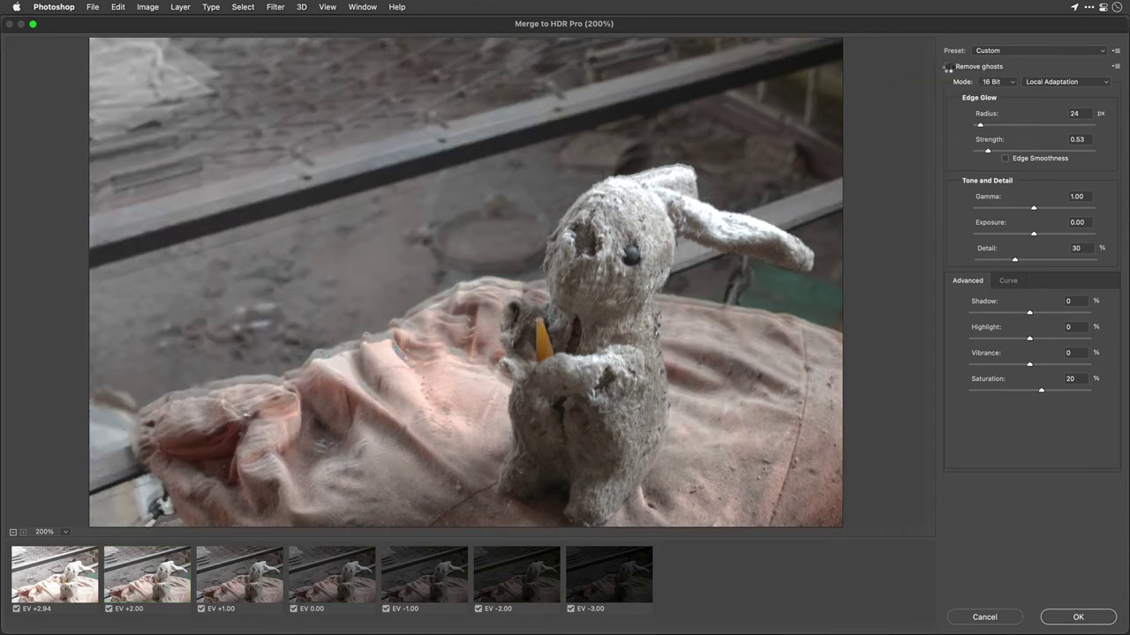
pyautogui.click(948, 67)
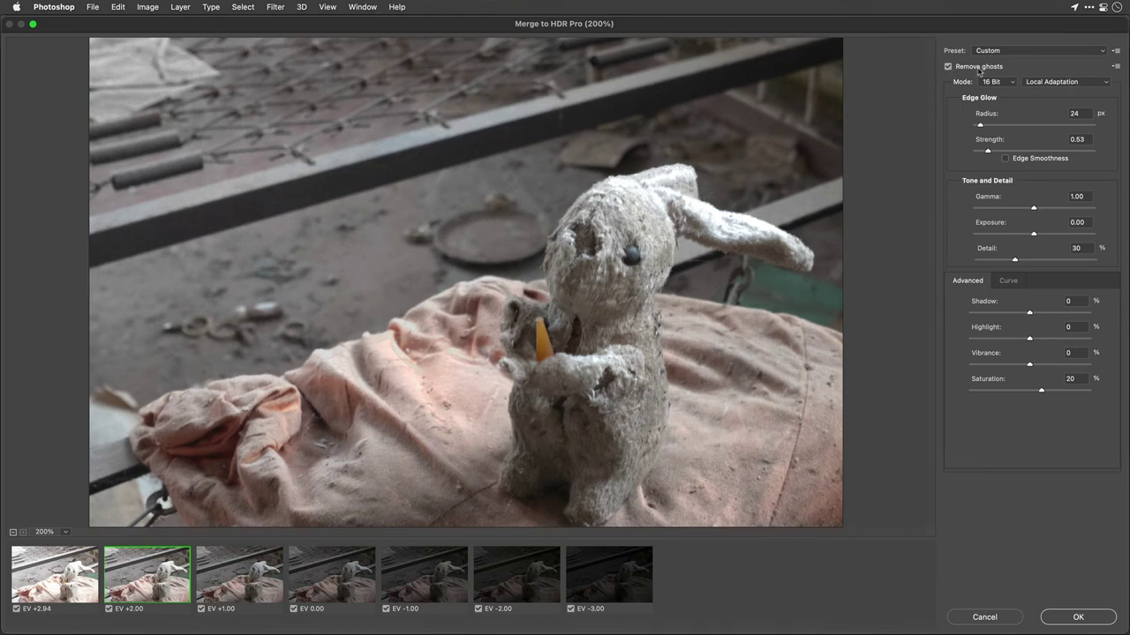
pyautogui.click(1012, 83)
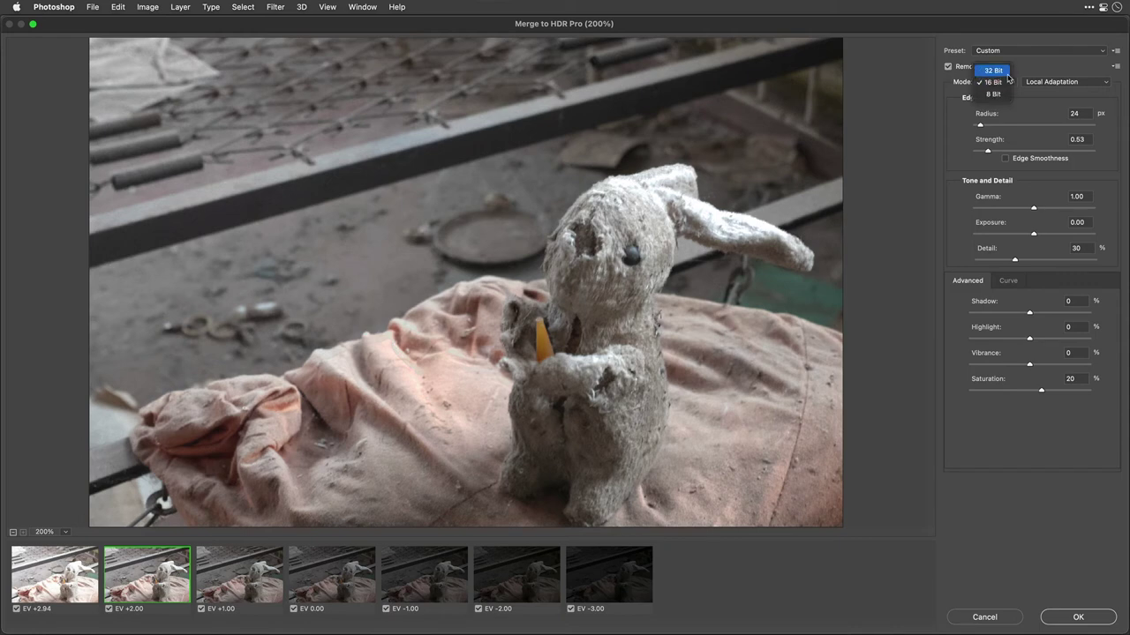
pyautogui.click(1007, 74)
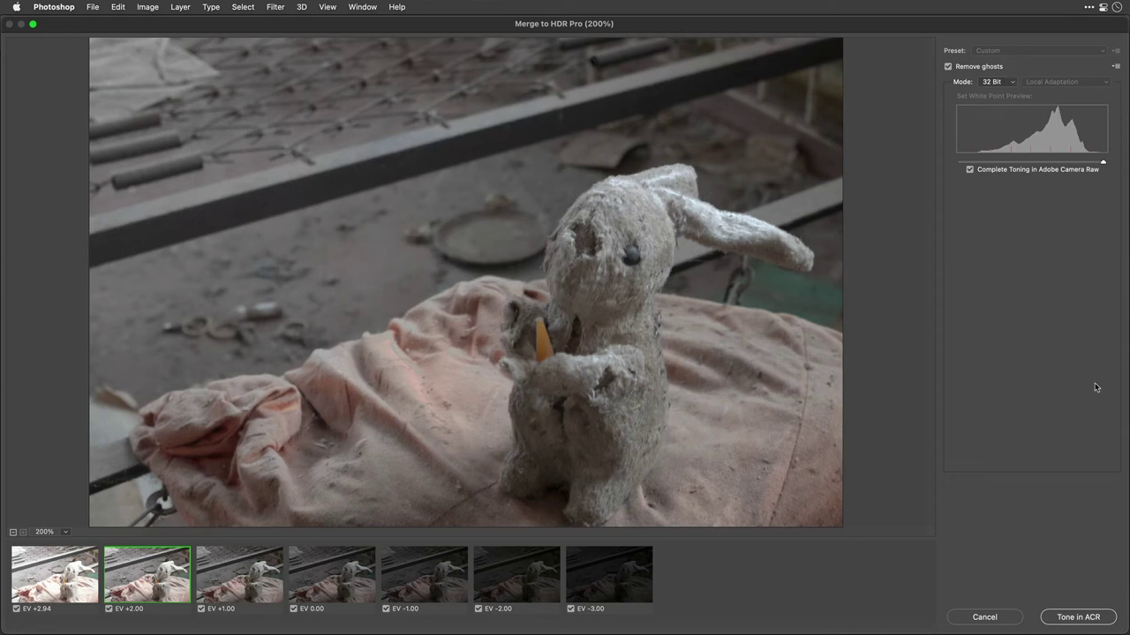
# - In Camera Raw, set Highlights +97, Shadows +39, Exposure +0.27, Whites -12, Texture +63, Clarity +22
pyautogui.click(1077, 618)
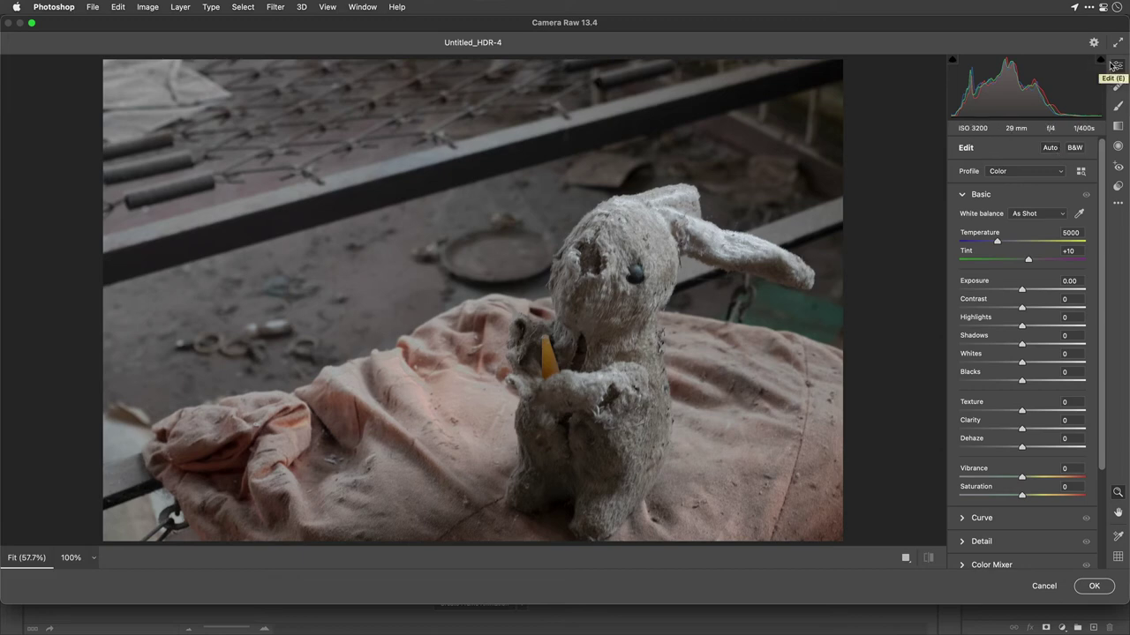
pyautogui.moveTo(1075, 99)
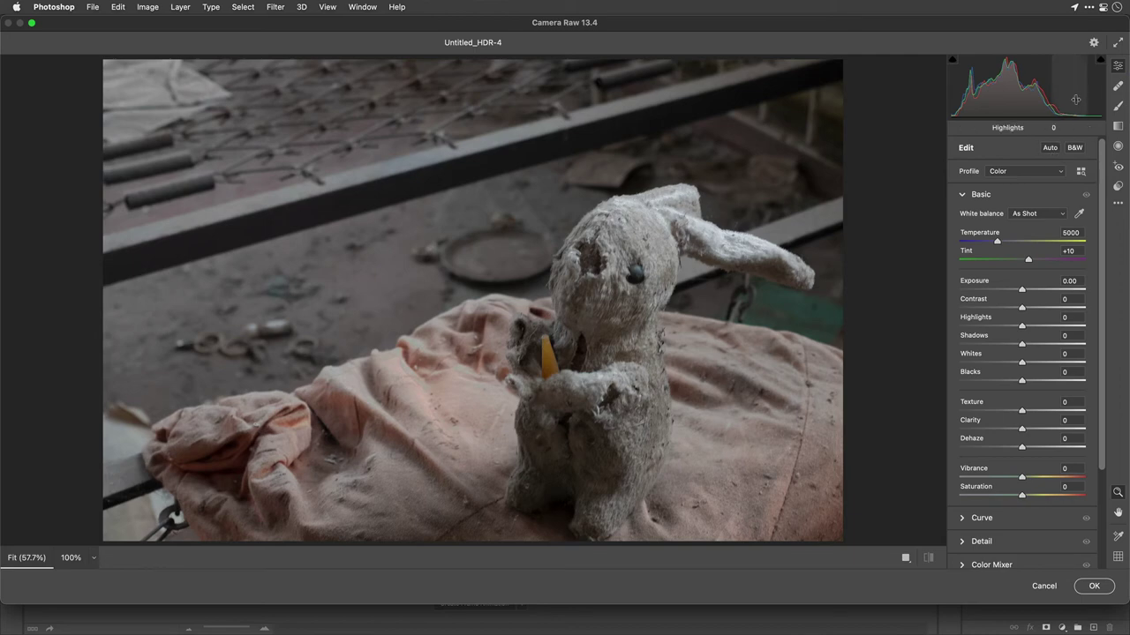
pyautogui.moveTo(1068, 99); pyautogui.dragTo(1087, 99)
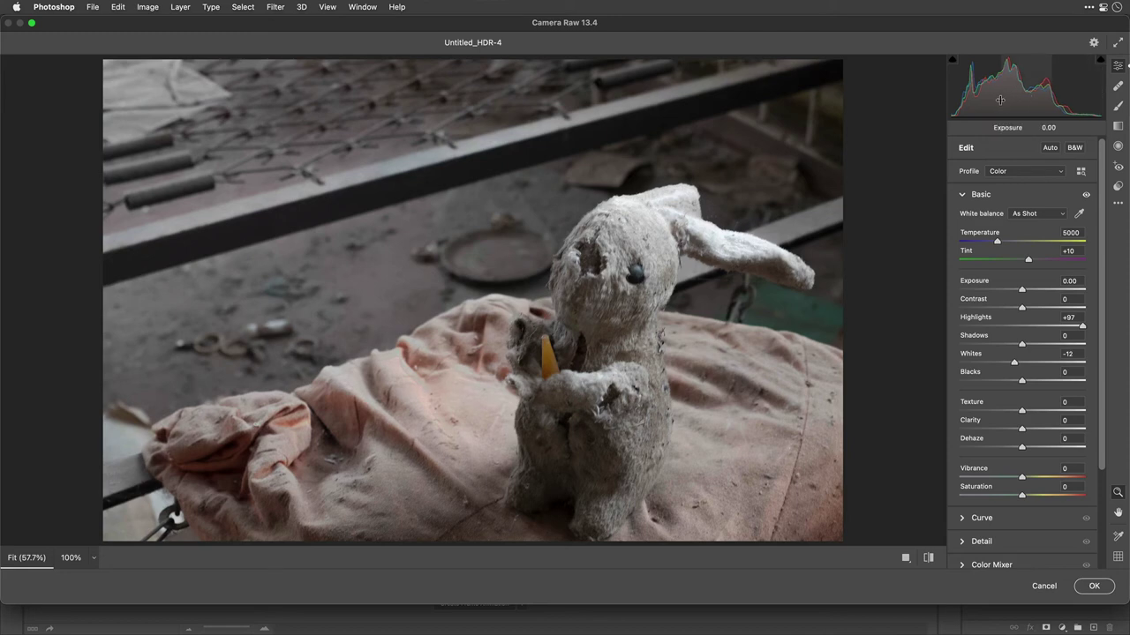
pyautogui.moveTo(981, 99); pyautogui.dragTo(1012, 92)
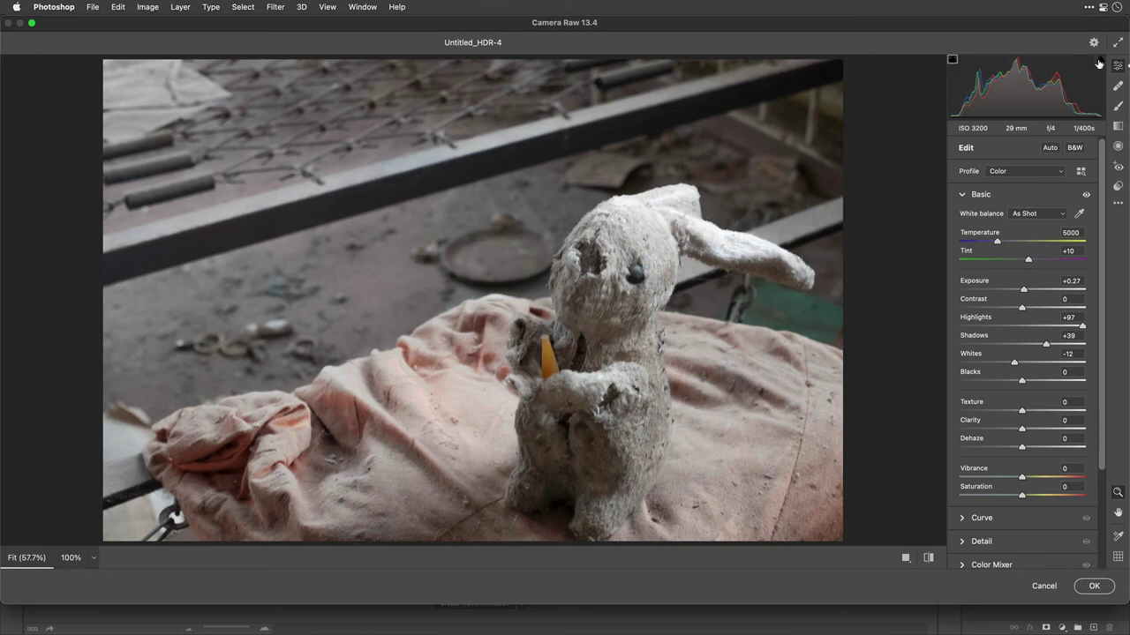
pyautogui.moveTo(960, 106)
pyautogui.mouseDown()
pyautogui.moveTo(950, 109)
pyautogui.moveTo(962, 109)
pyautogui.mouseUp()
pyautogui.moveTo(1033, 412)
pyautogui.mouseDown()
pyautogui.moveTo(1081, 412)
pyautogui.moveTo(1035, 429)
pyautogui.mouseUp()
pyautogui.scroll(-2, 1035, 426)
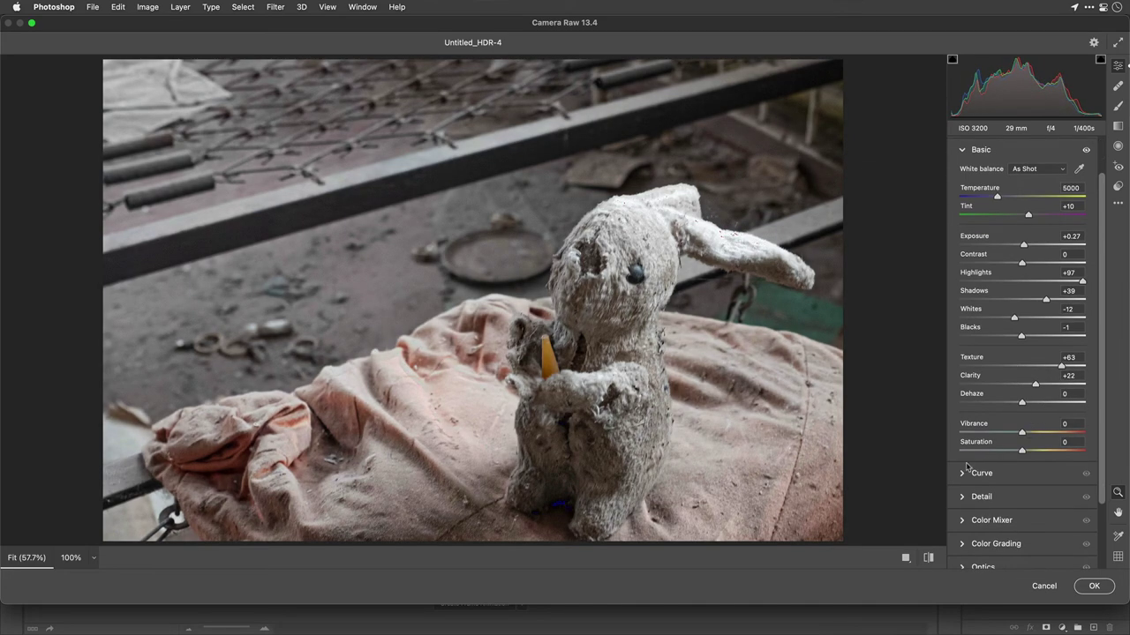
# - Brighten the lights on the tone curve and shift the midtones slightly toward blue
pyautogui.click(963, 477)
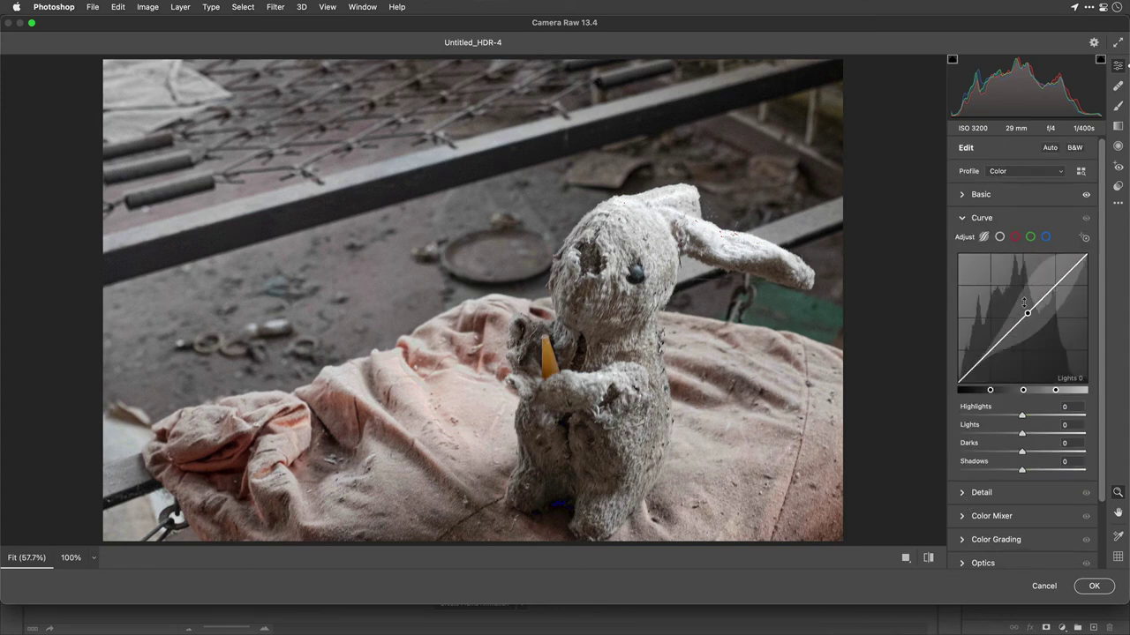
pyautogui.moveTo(1028, 310); pyautogui.dragTo(1029, 308)
pyautogui.scroll(-3, 1011, 481)
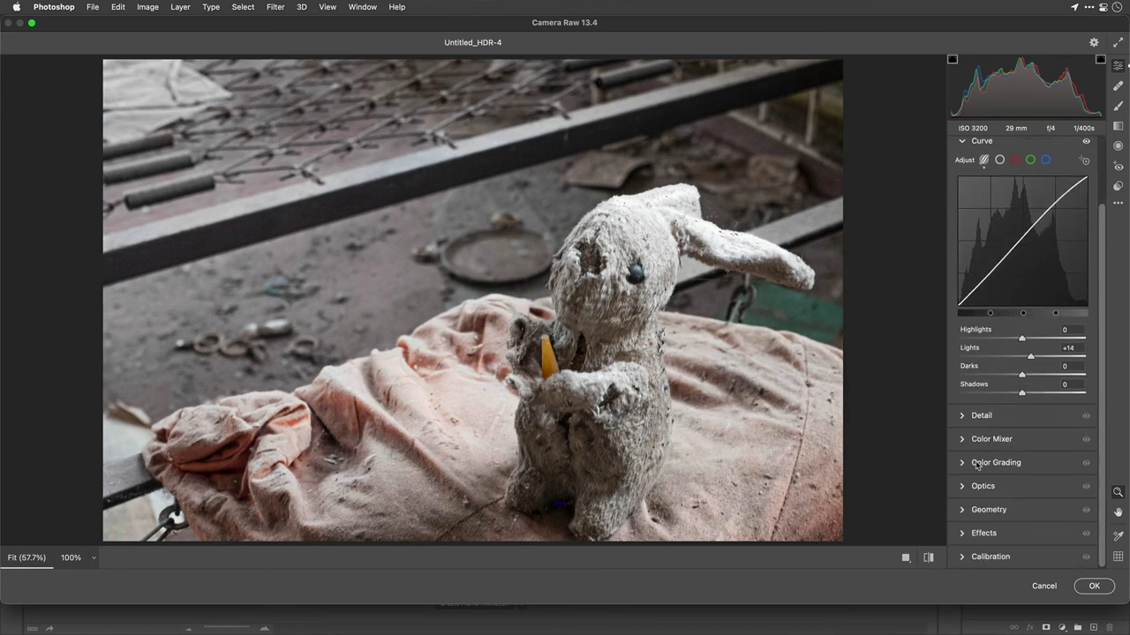
pyautogui.click(972, 469)
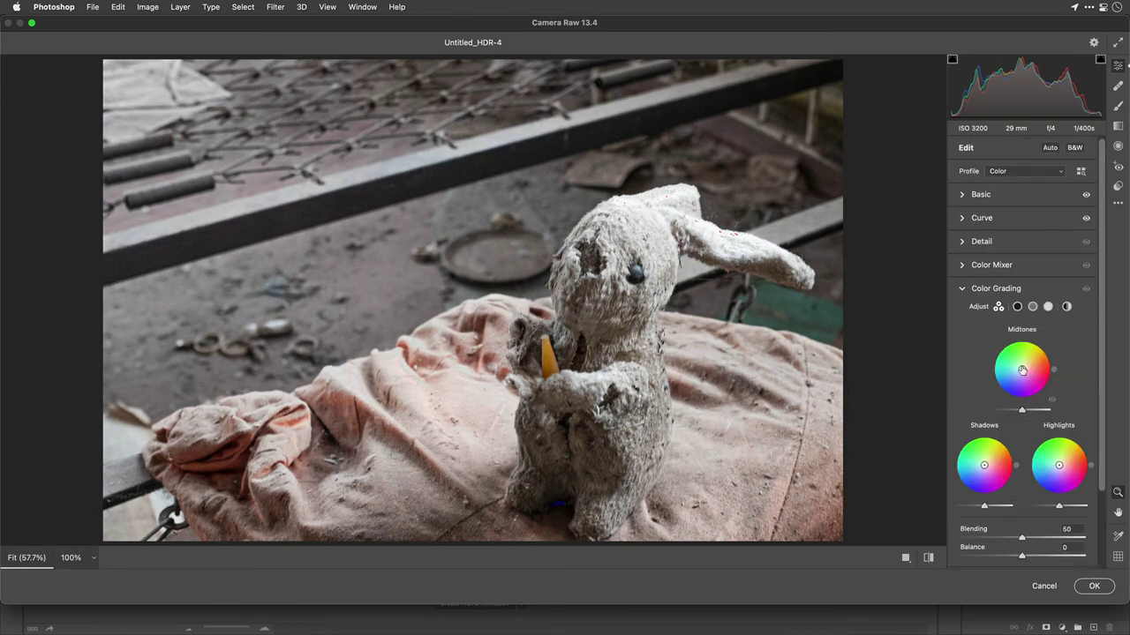
pyautogui.moveTo(1022, 371); pyautogui.dragTo(1017, 372)
# - Add a -29 vignette and lift Blacks to +17
pyautogui.scroll(-3, 1031, 417)
pyautogui.scroll(-1, 1028, 418)
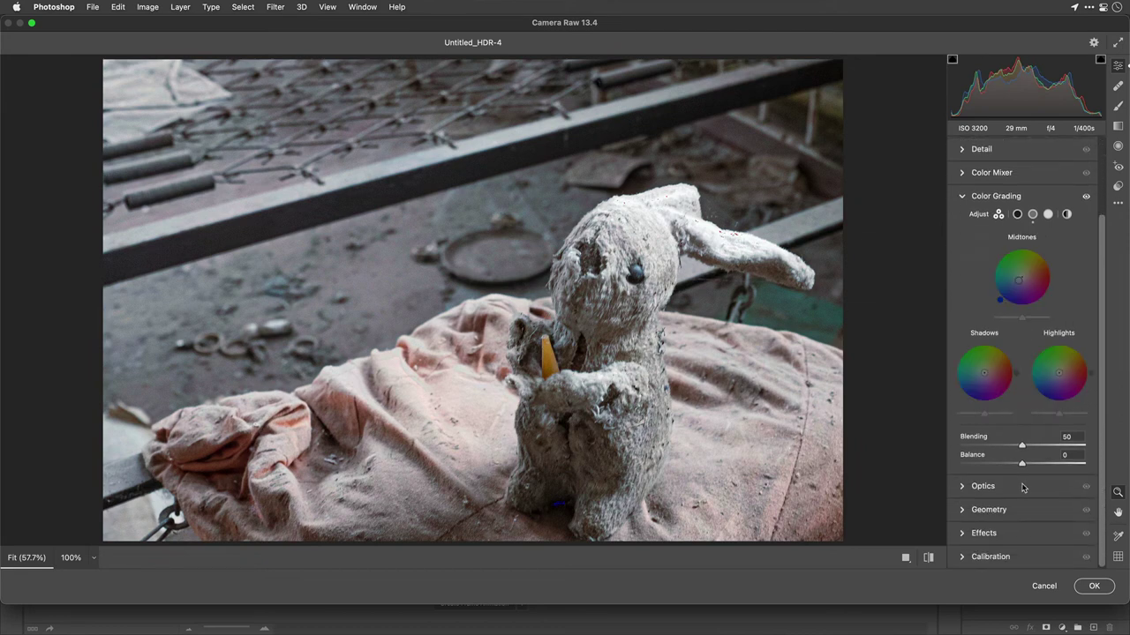
pyautogui.click(962, 535)
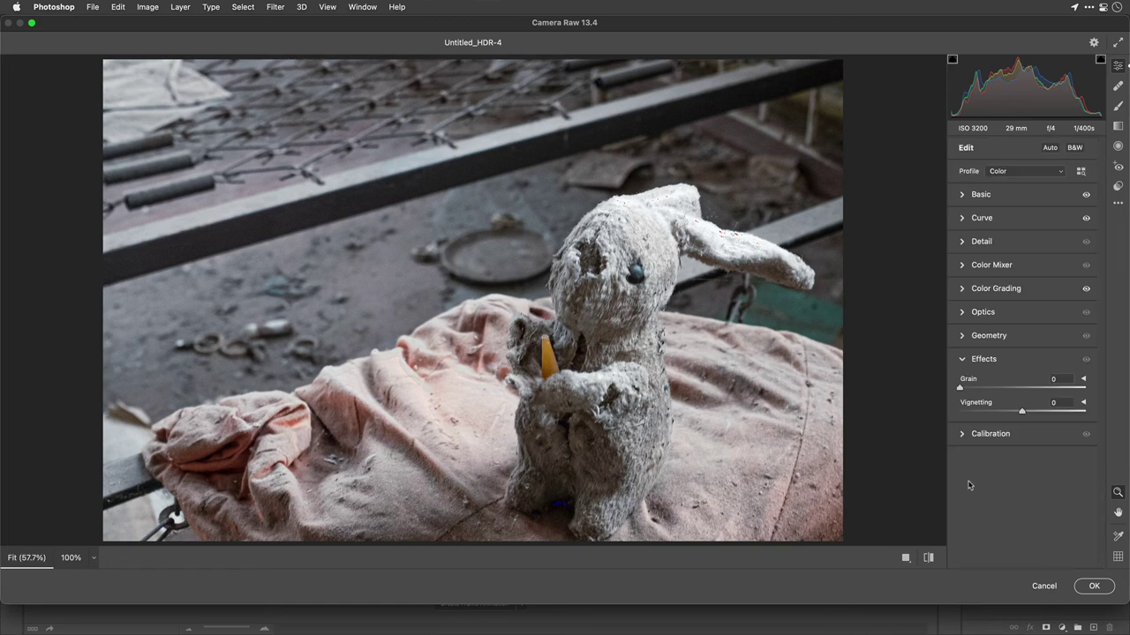
pyautogui.moveTo(1021, 415); pyautogui.dragTo(1003, 413)
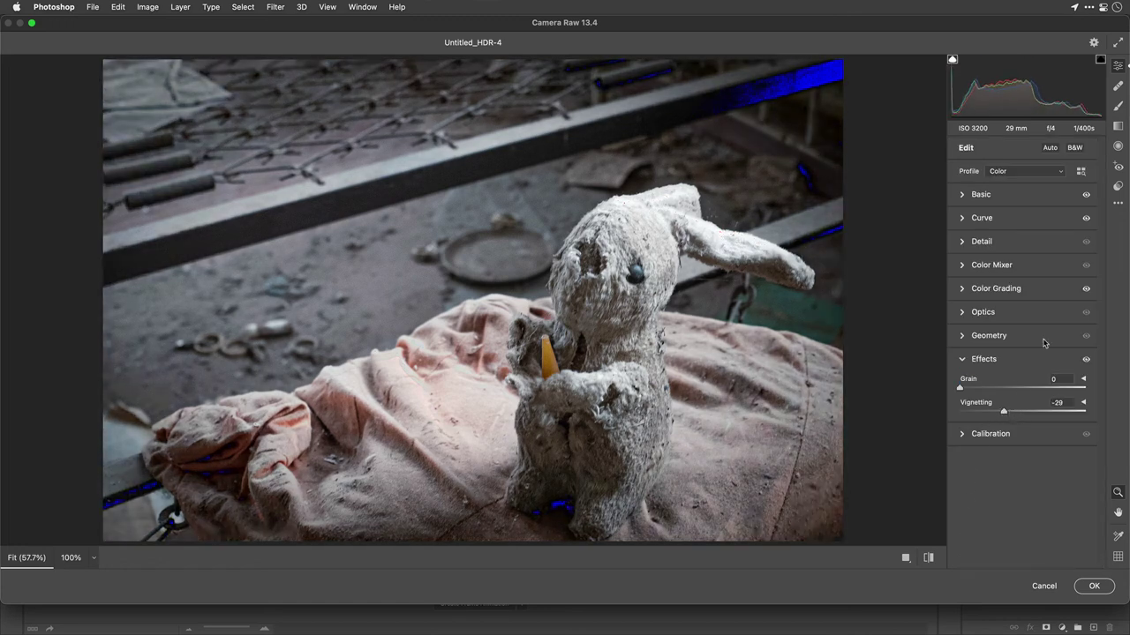
pyautogui.click(991, 198)
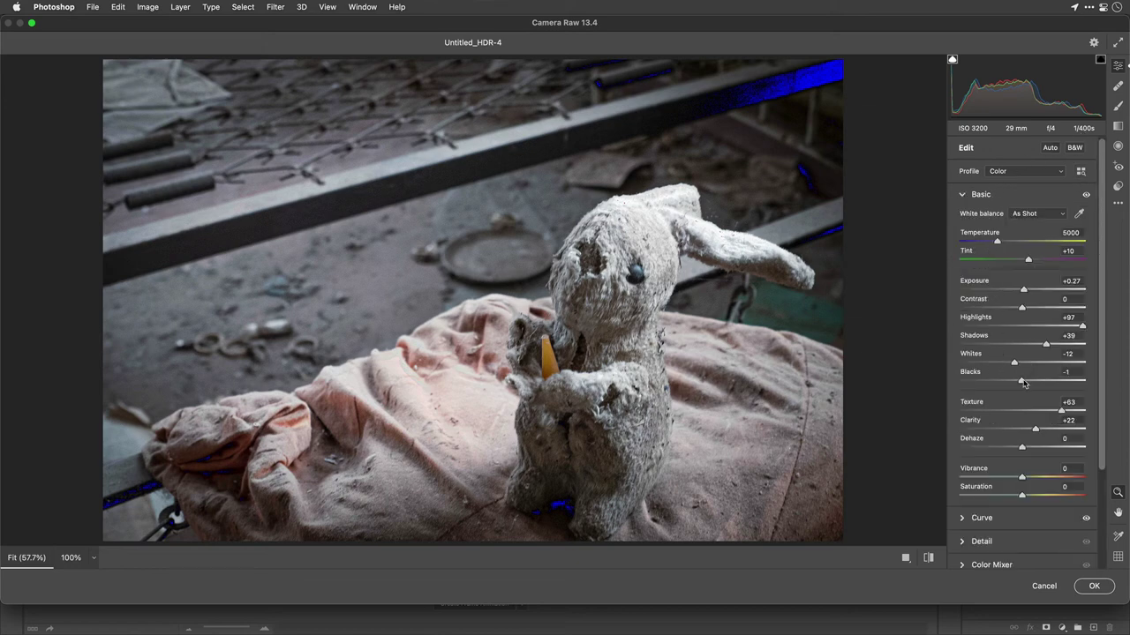
pyautogui.moveTo(1023, 383); pyautogui.dragTo(1035, 384)
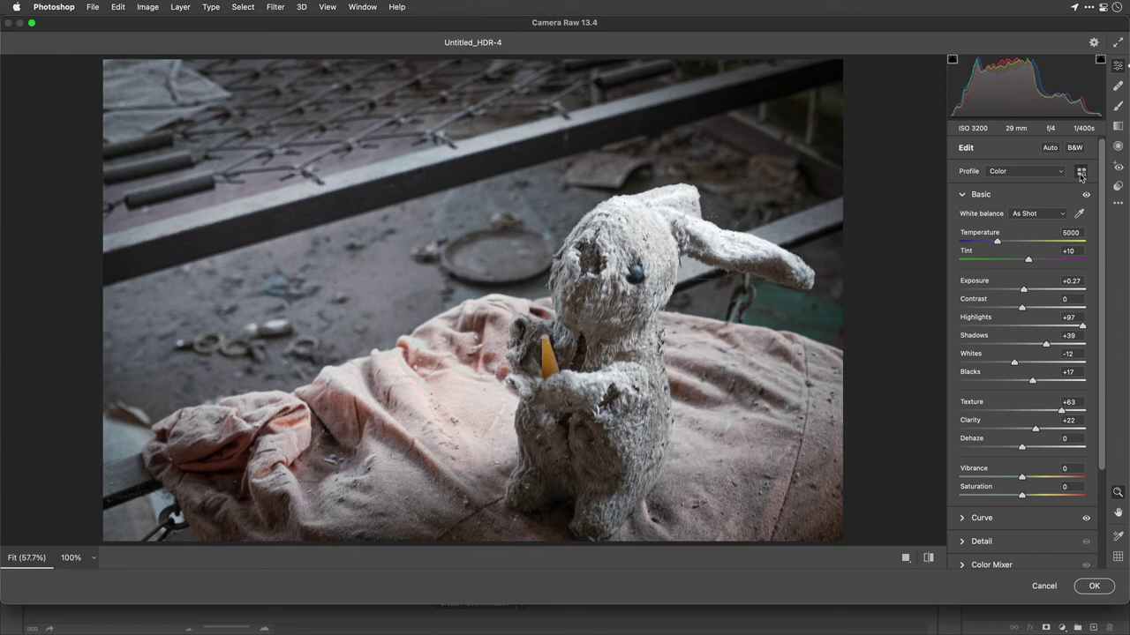
# - Apply the Artistic 03 profile and open the bunny HDR as Untitled_HDR-4, 16-bit
pyautogui.click(1081, 173)
pyautogui.click(958, 302)
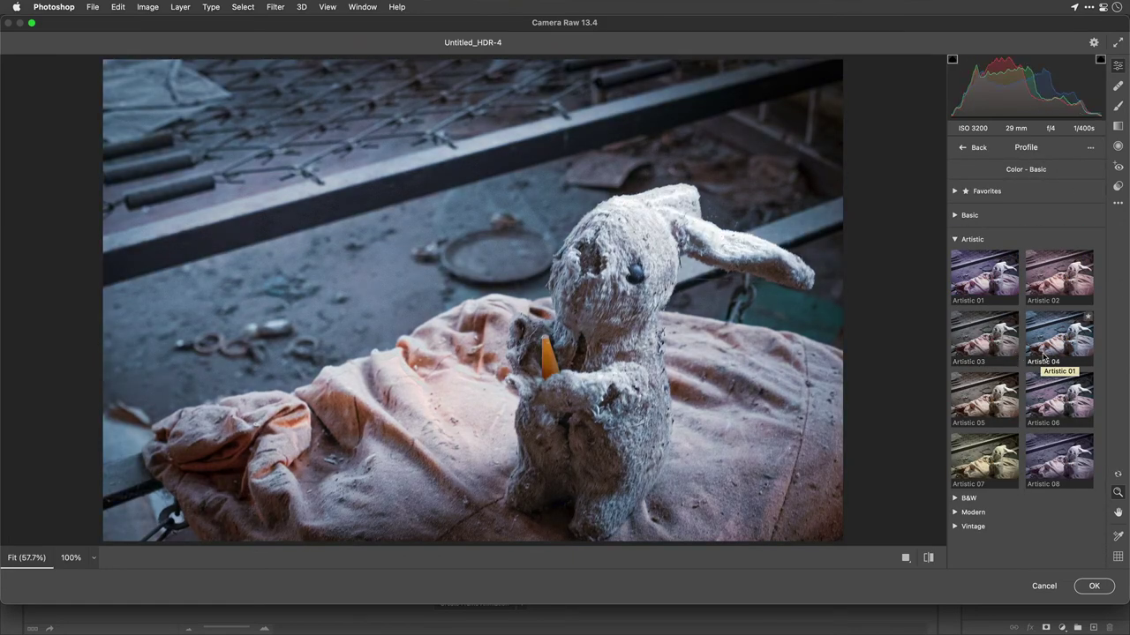
pyautogui.click(1004, 355)
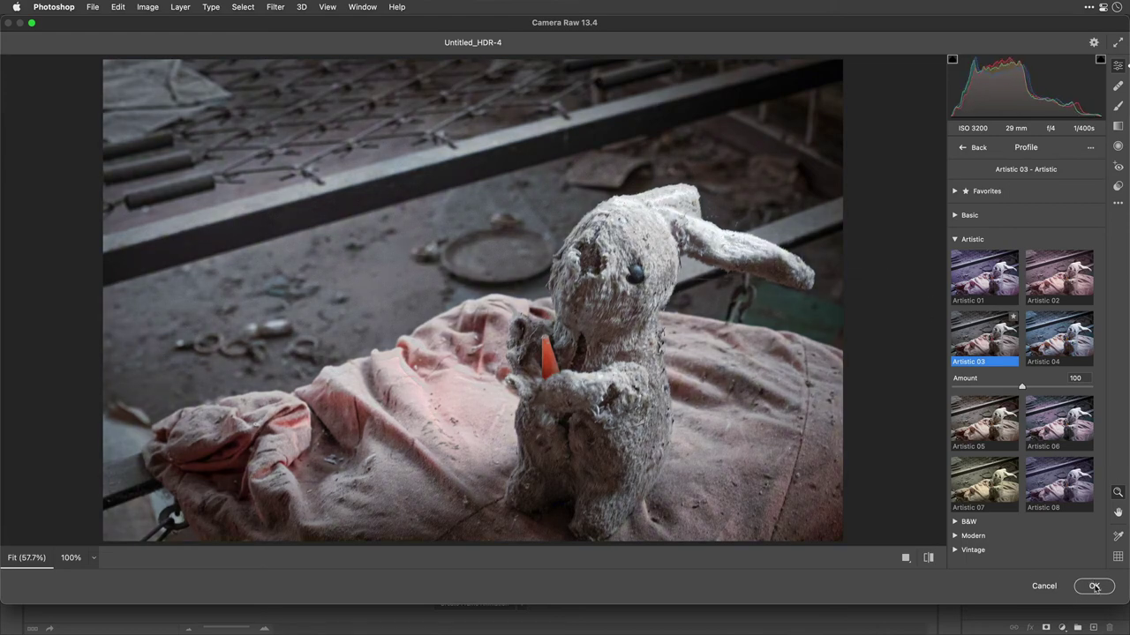
pyautogui.click(1094, 586)
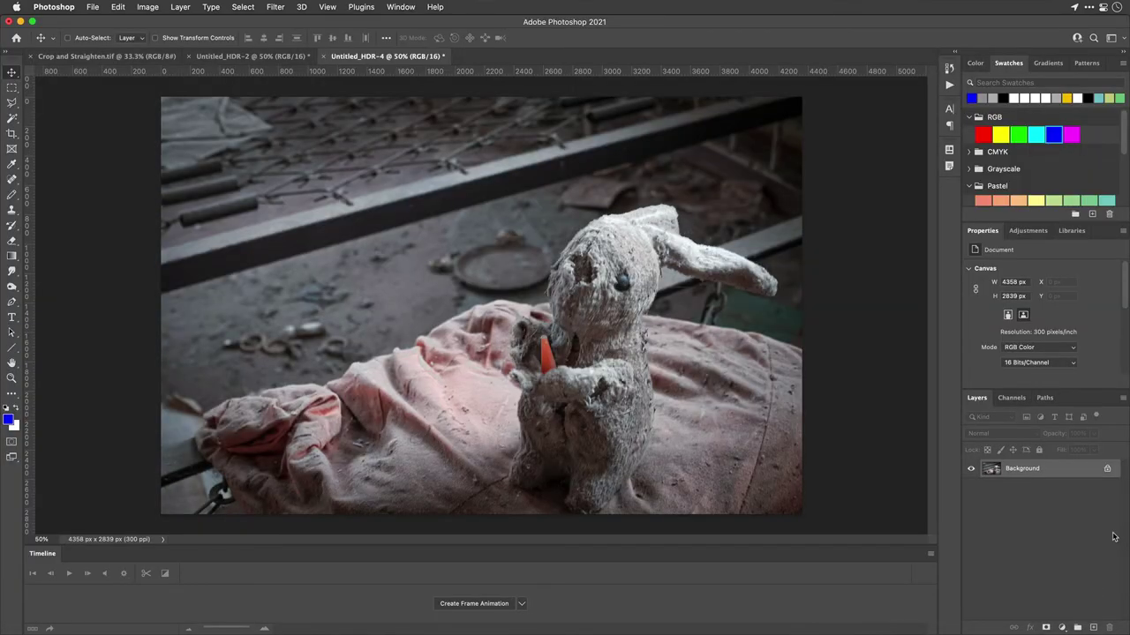
# - Review the Untitled_HDR-2 and Untitled_HDR-4 documents, then go to the File menu to close them
pyautogui.click(265, 58)
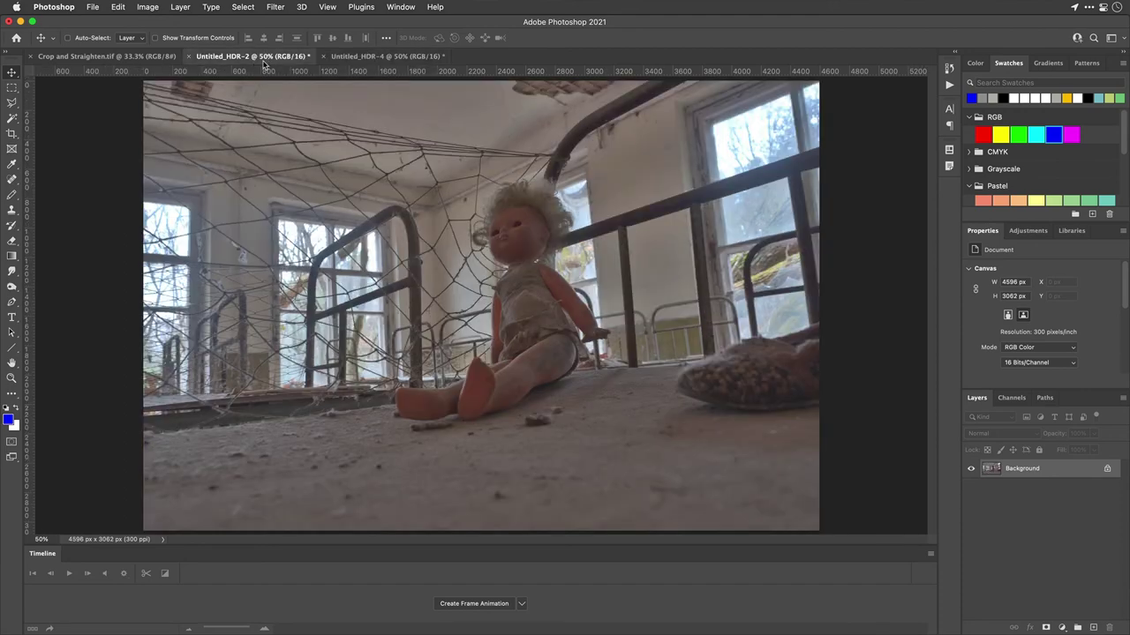
pyautogui.click(364, 58)
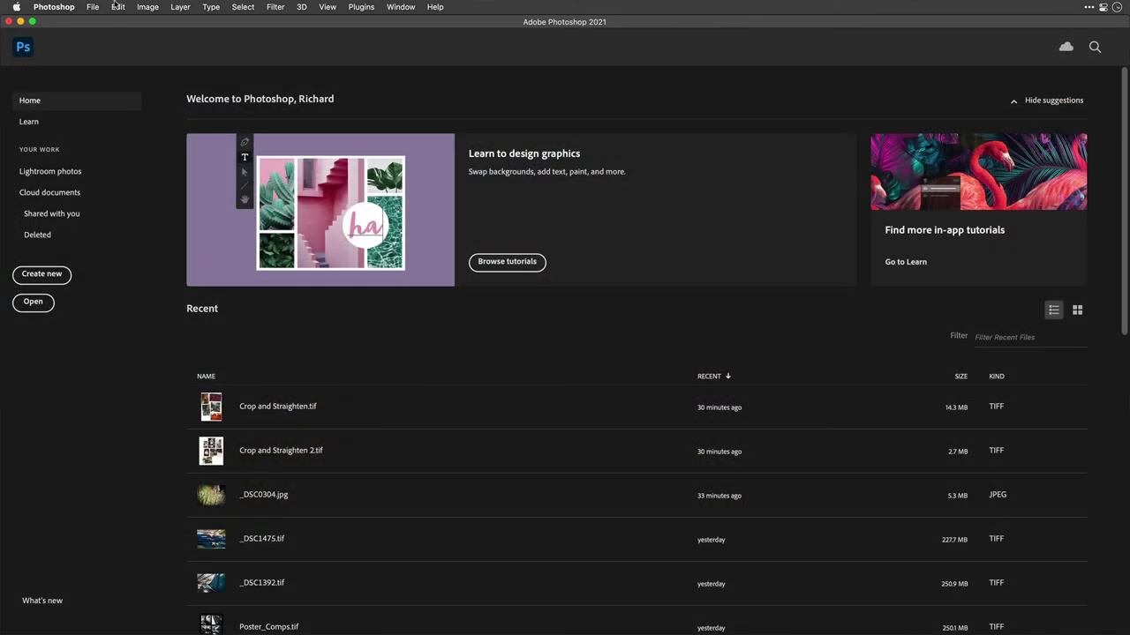
pyautogui.click(94, 6)
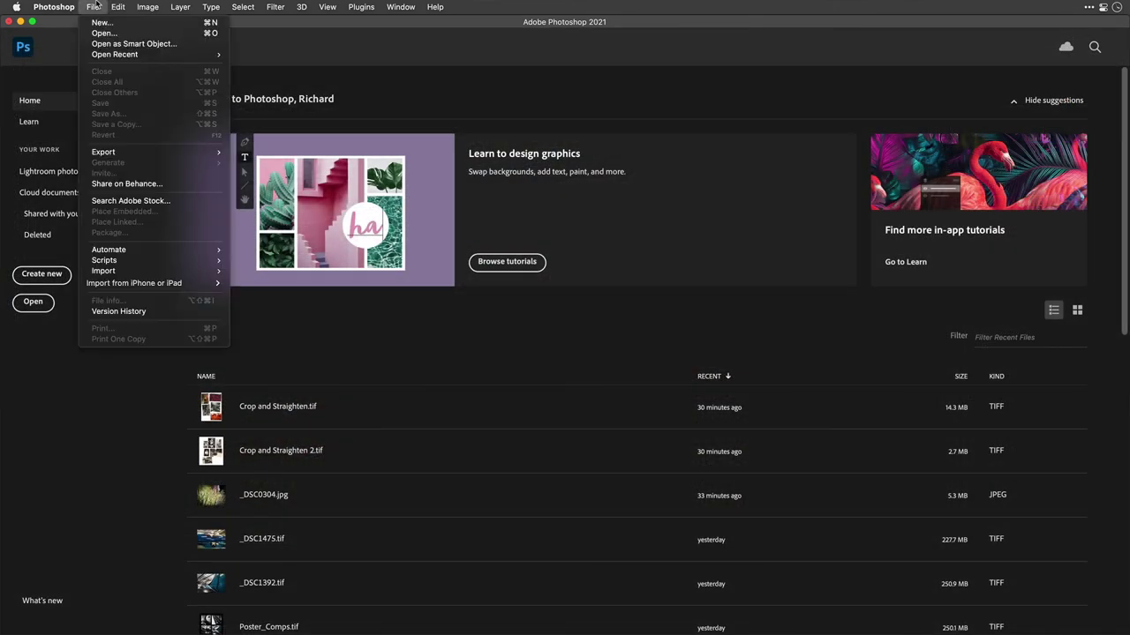
pyautogui.moveTo(162, 255)
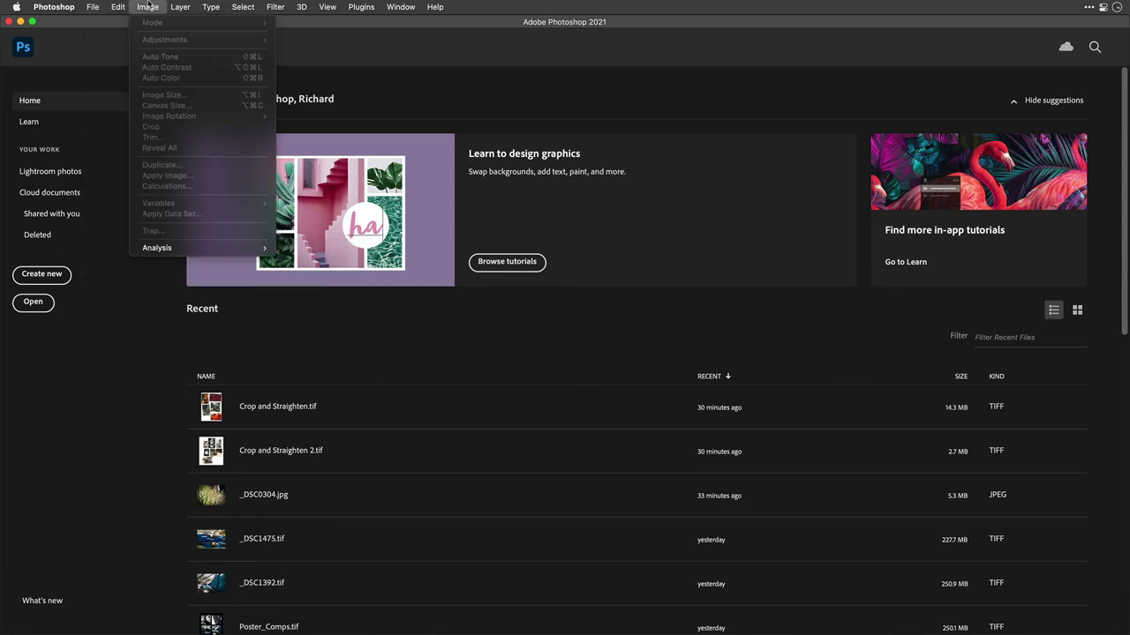
# - Open all six rocky-coast .orf raw files in Camera Raw
pyautogui.click(102, 34)
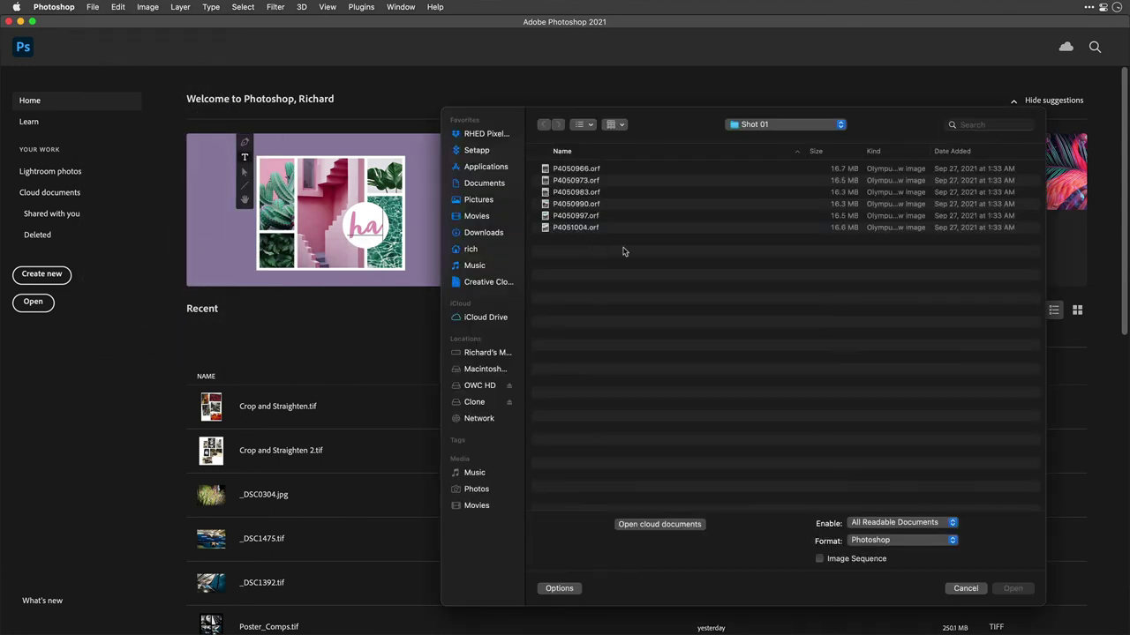
pyautogui.press('super+a')
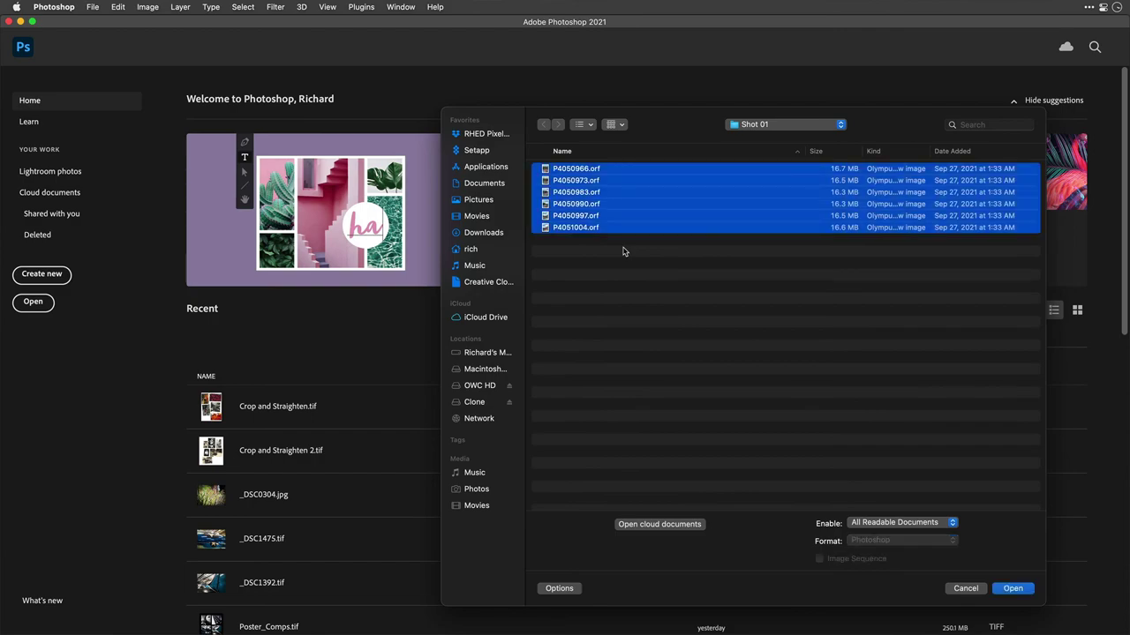
pyautogui.press('Return')
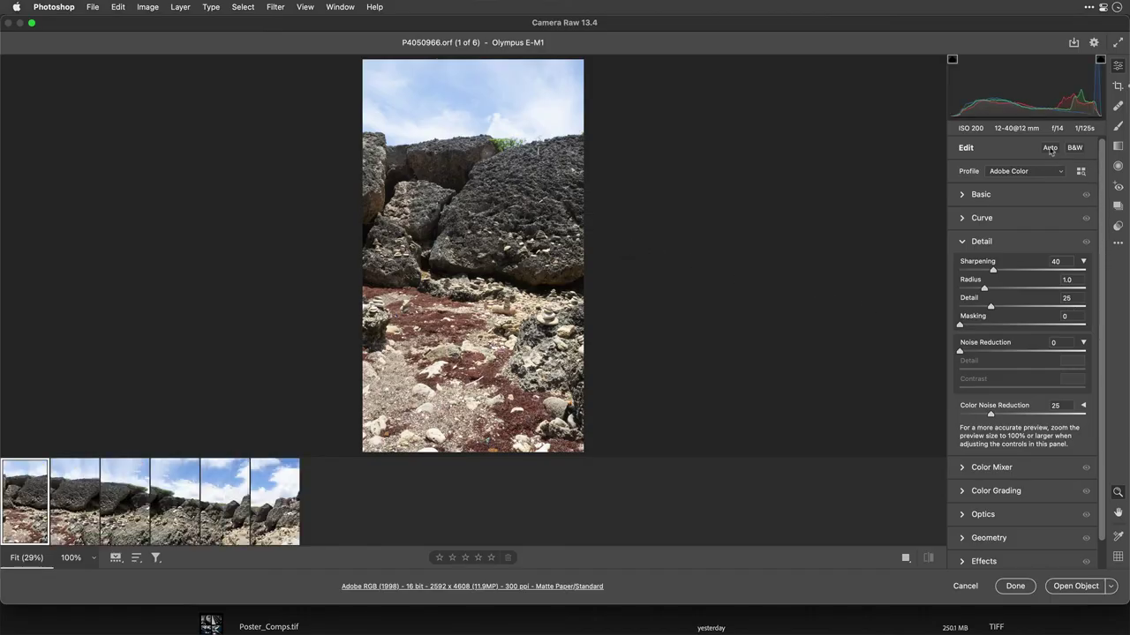
# - Apply Auto tone, pull Highlights to -99, and boost Texture and Vibrance
pyautogui.click(1050, 149)
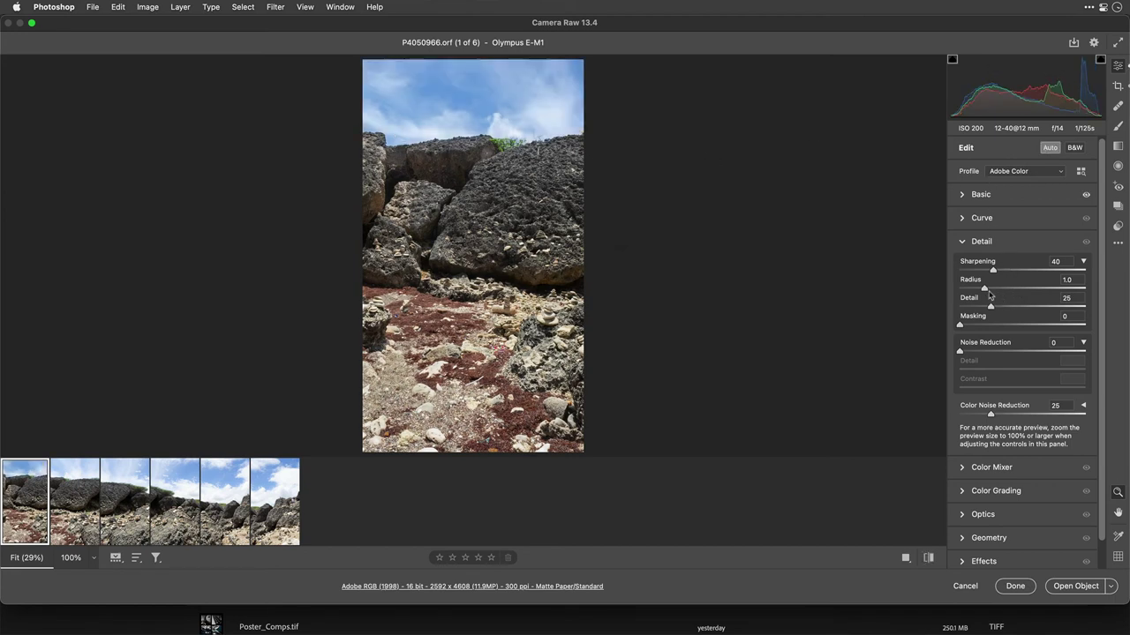
pyautogui.click(962, 195)
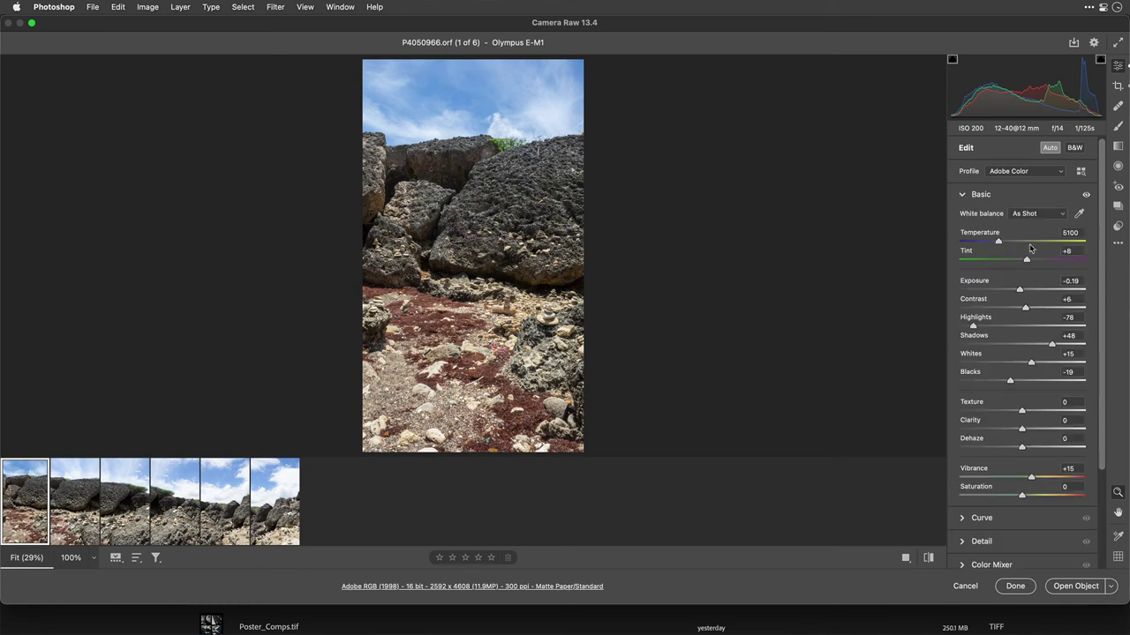
pyautogui.moveTo(974, 328); pyautogui.dragTo(960, 328)
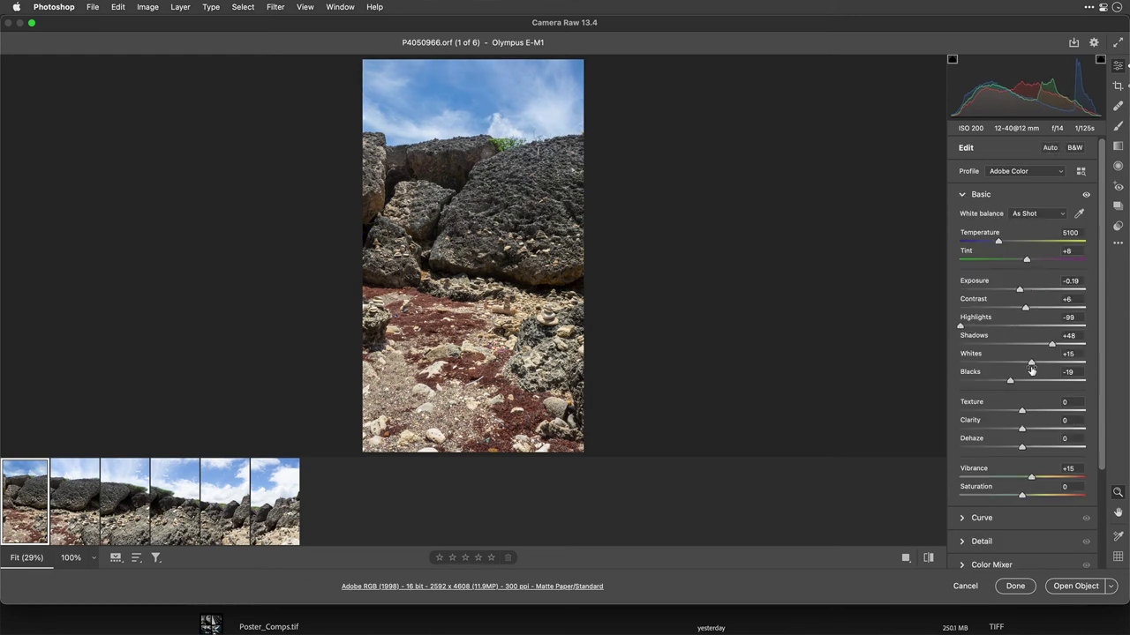
pyautogui.moveTo(1024, 412)
pyautogui.mouseDown()
pyautogui.moveTo(1062, 418)
pyautogui.moveTo(1027, 413)
pyautogui.mouseUp()
pyautogui.moveTo(1030, 477); pyautogui.dragTo(1037, 481)
pyautogui.scroll(-5, 1050, 437)
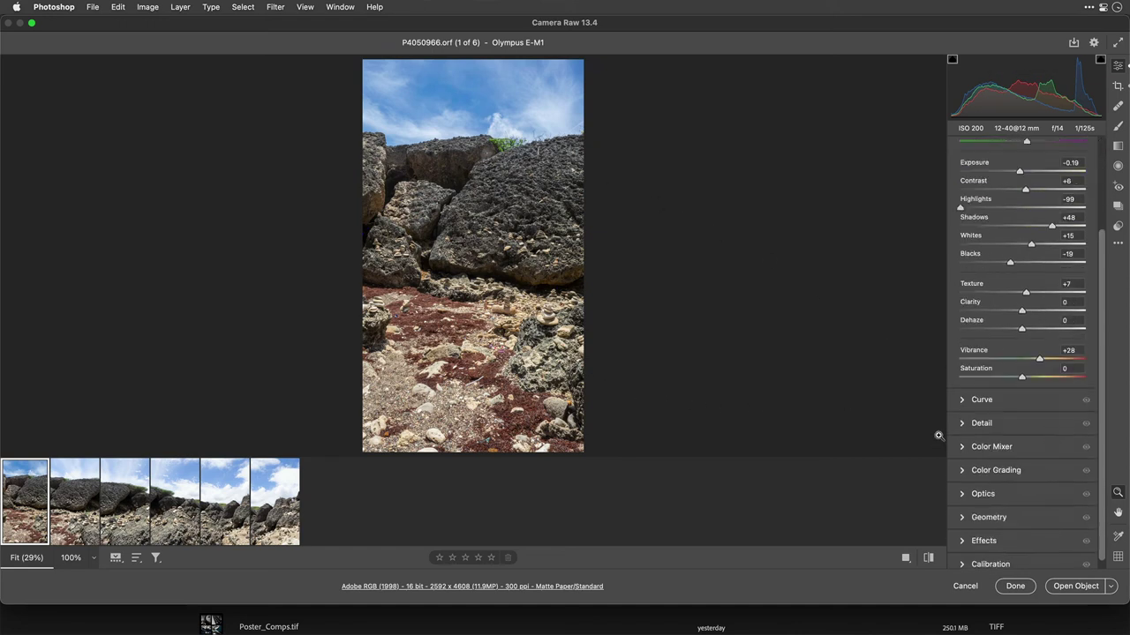
# - Set the tone curve to Darks +2 and Highlights -40
pyautogui.click(964, 404)
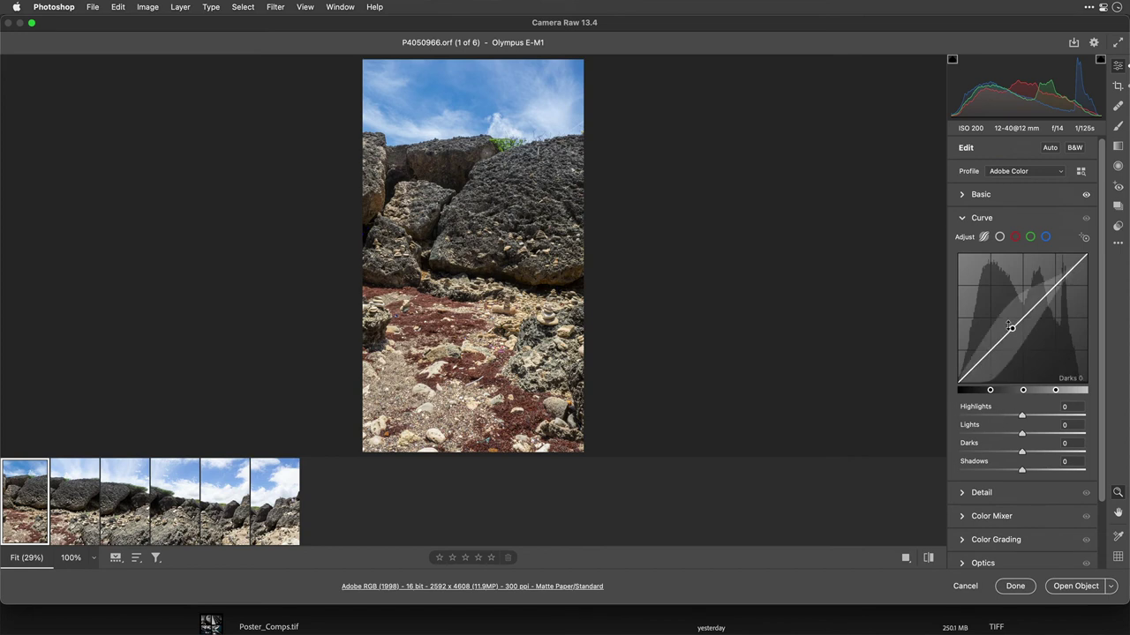
pyautogui.moveTo(1011, 325); pyautogui.dragTo(1011, 329)
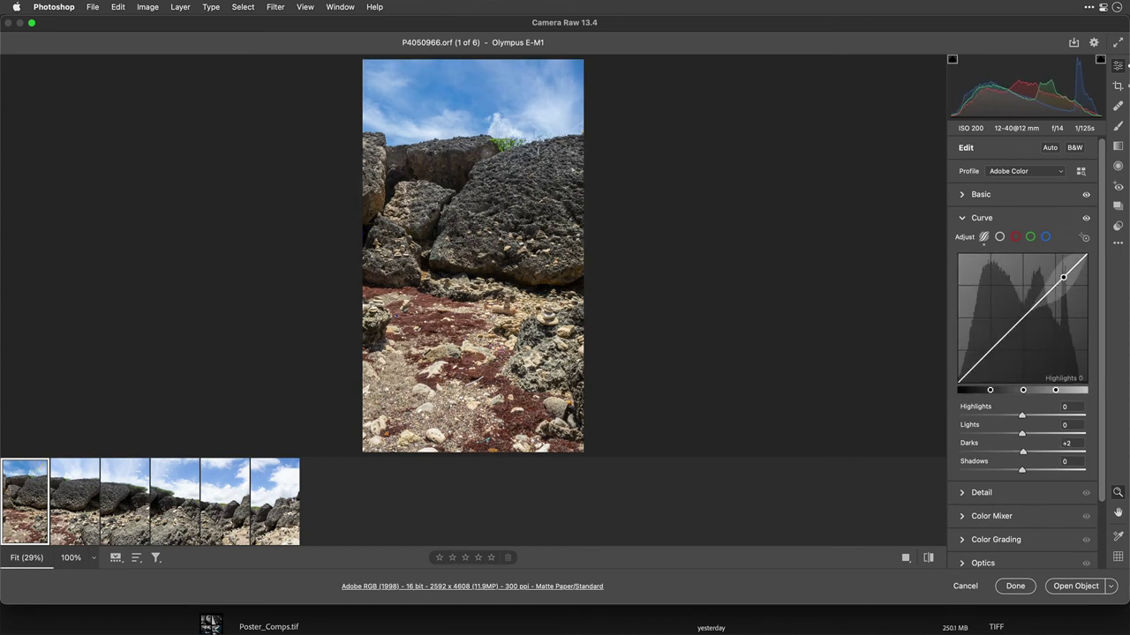
pyautogui.moveTo(1063, 277); pyautogui.dragTo(1063, 293)
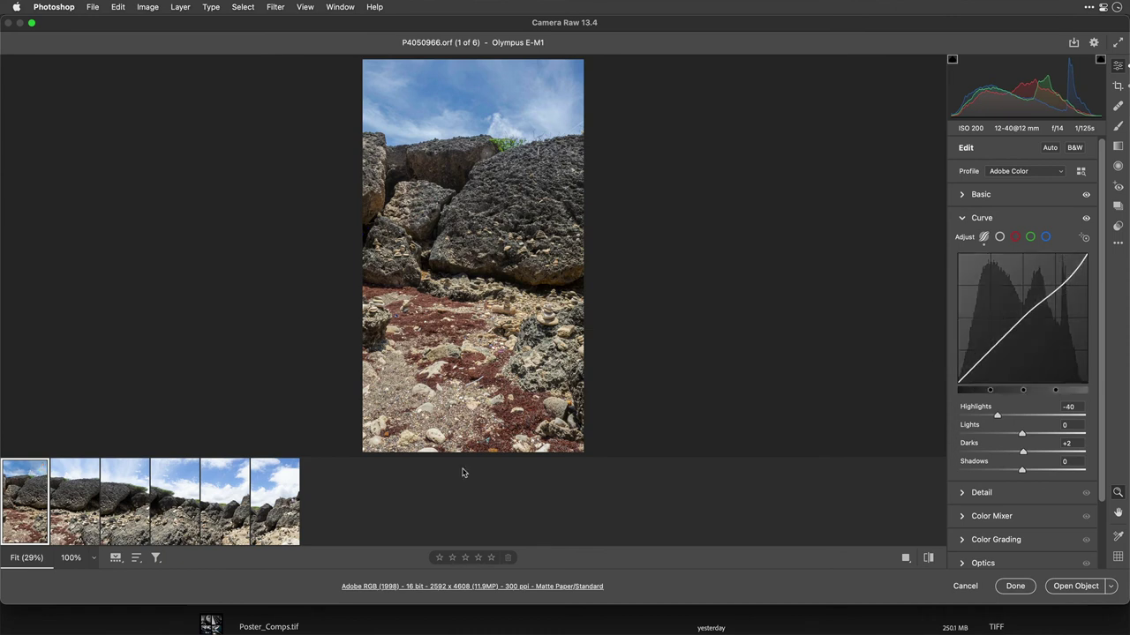
pyautogui.scroll(-3, 1017, 477)
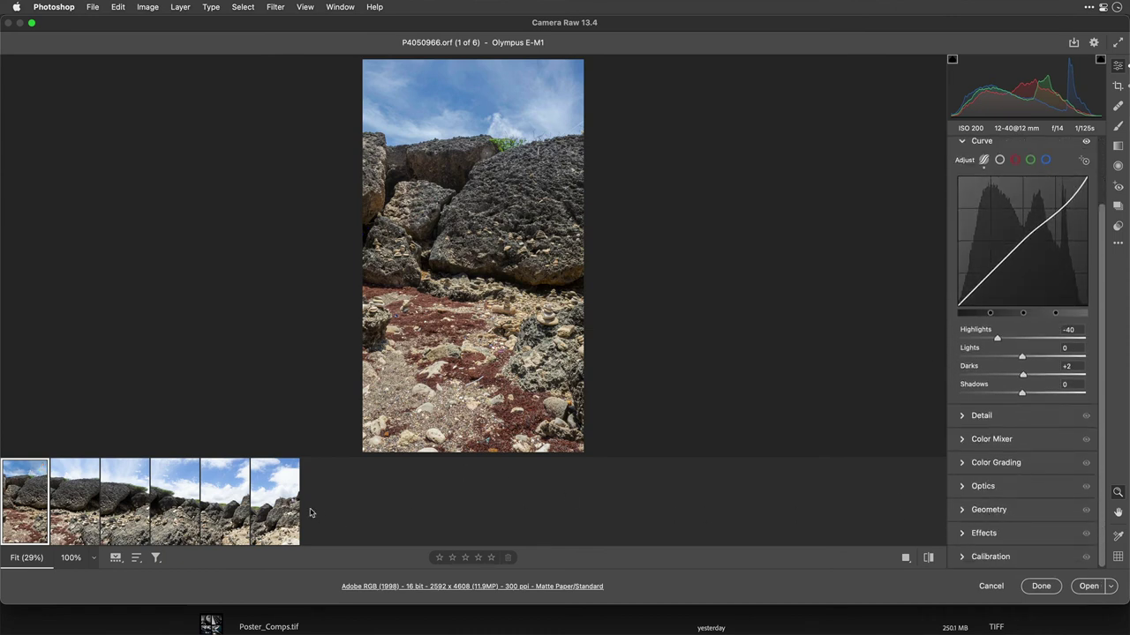
# - Sync all settings from the first frame to all six filmstrip photos
pyautogui.keyDown('shift'); pyautogui.click(282, 509); pyautogui.keyUp('shift')
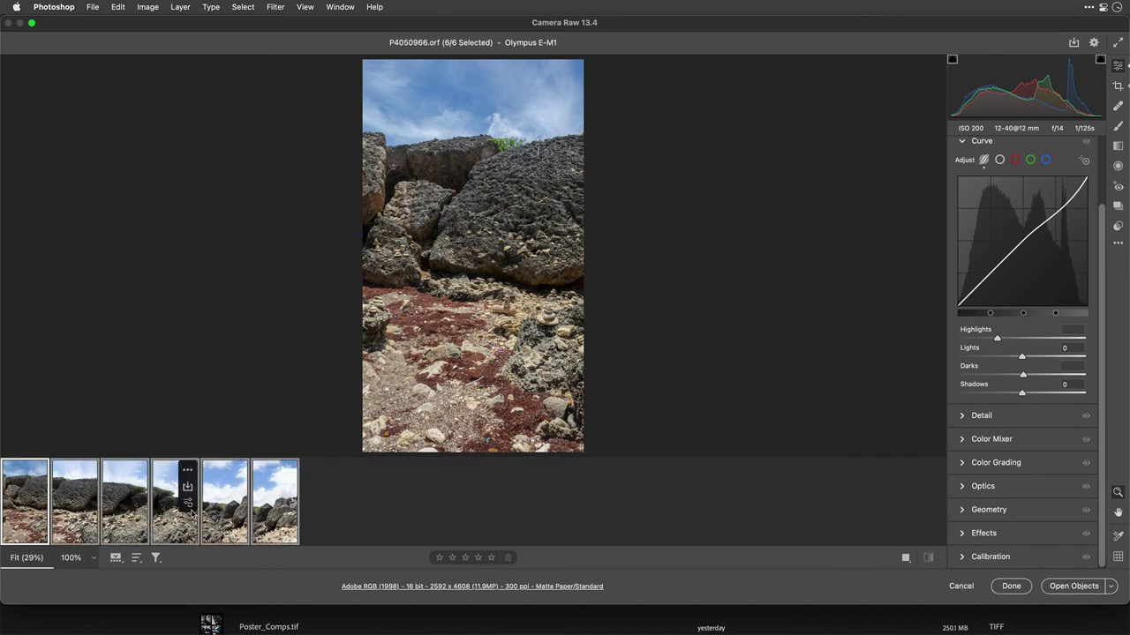
pyautogui.rightClick(227, 521)
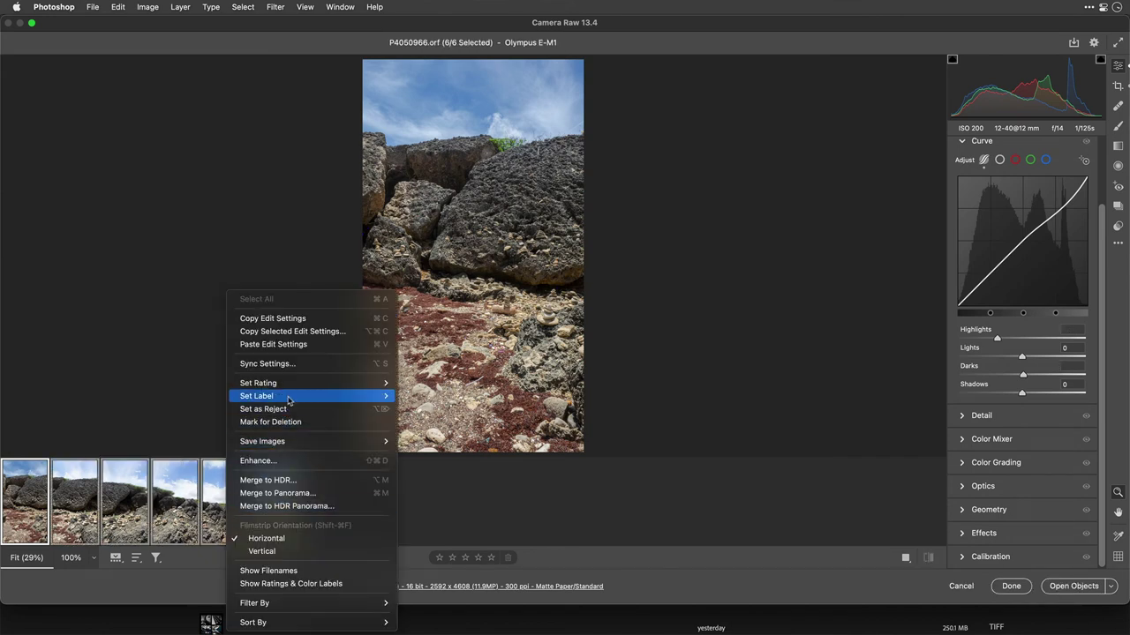
pyautogui.click(293, 365)
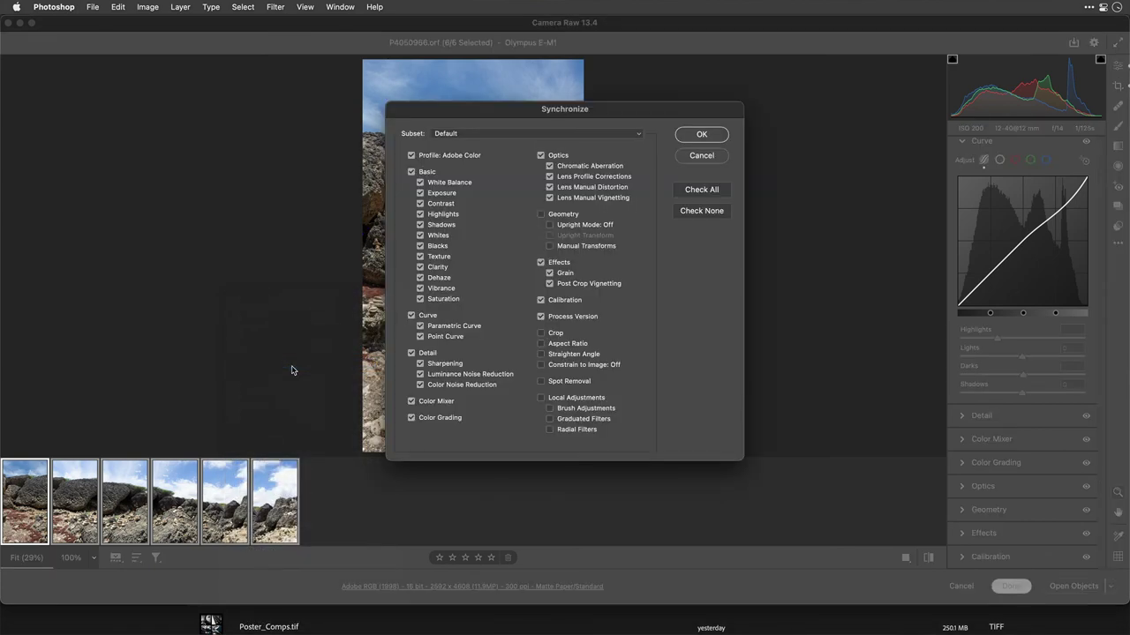
pyautogui.click(693, 189)
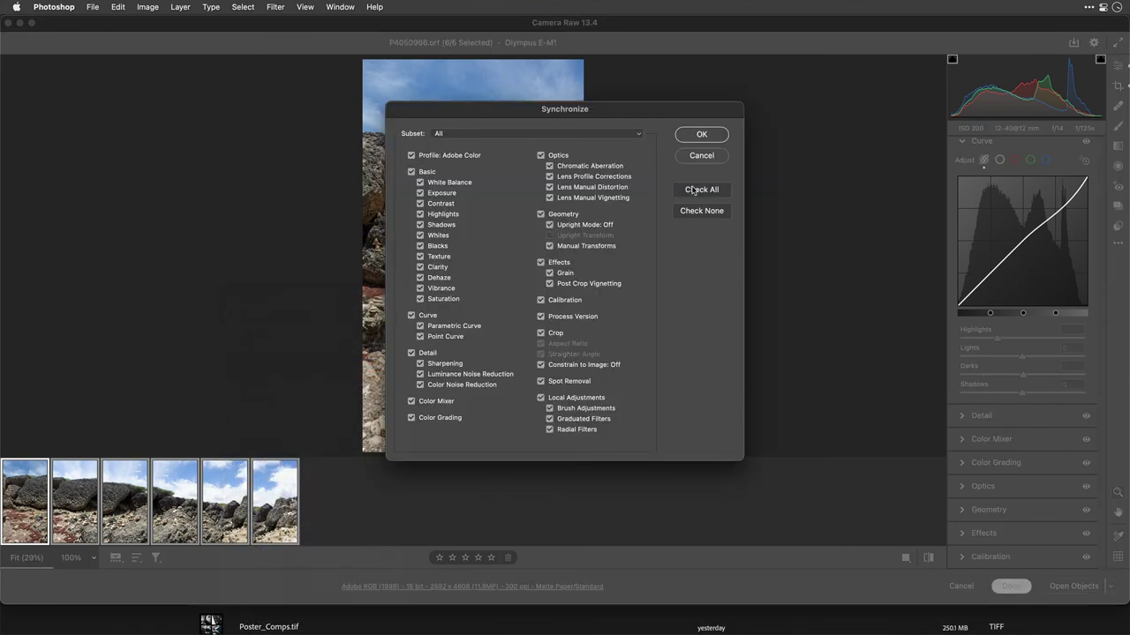
pyautogui.click(718, 134)
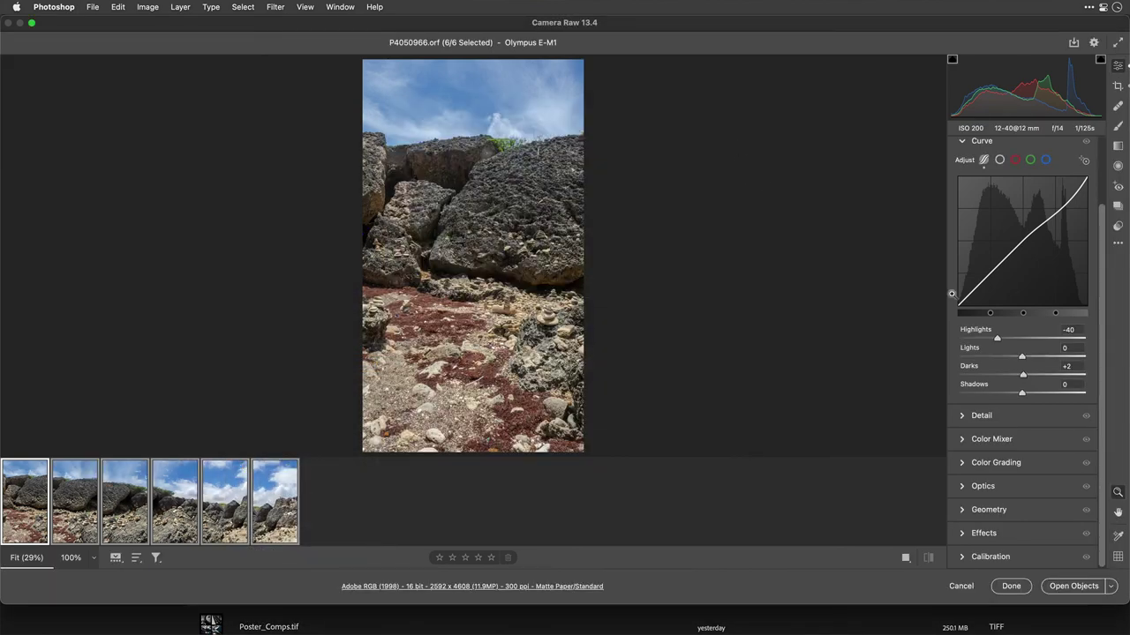
# - Enable lens profile corrections in the Optics panel
pyautogui.click(963, 511)
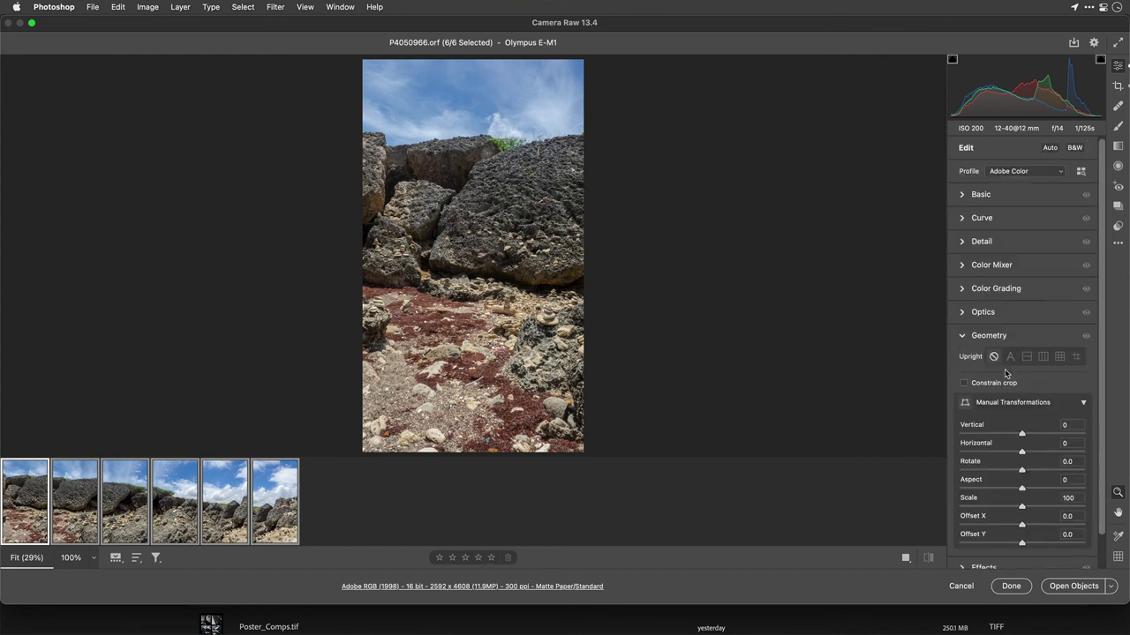
pyautogui.click(963, 314)
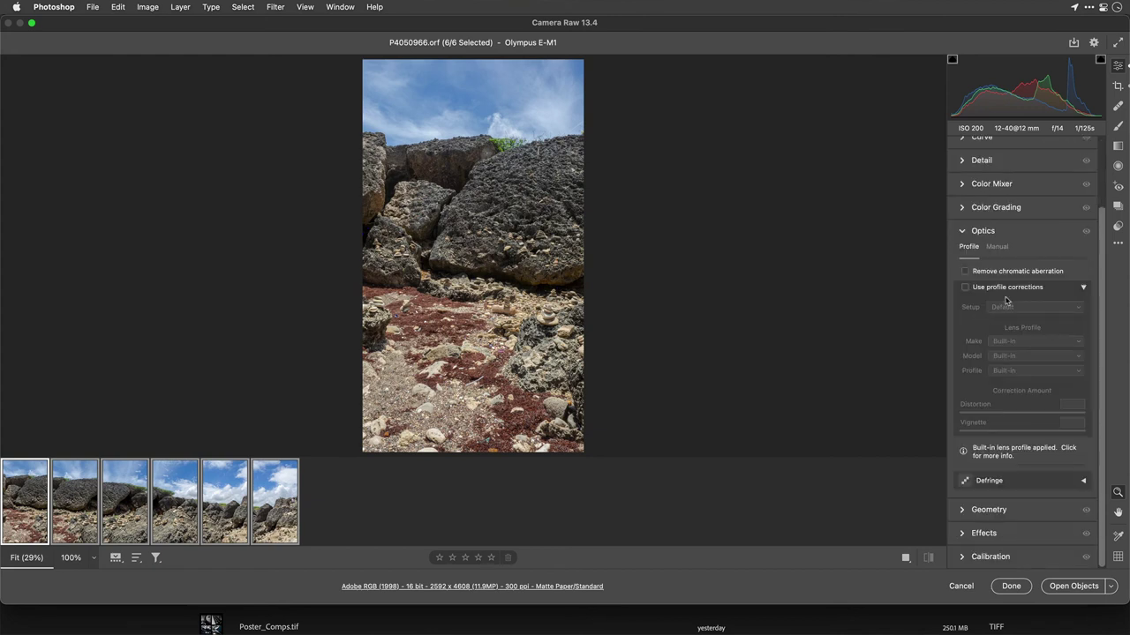
pyautogui.click(965, 288)
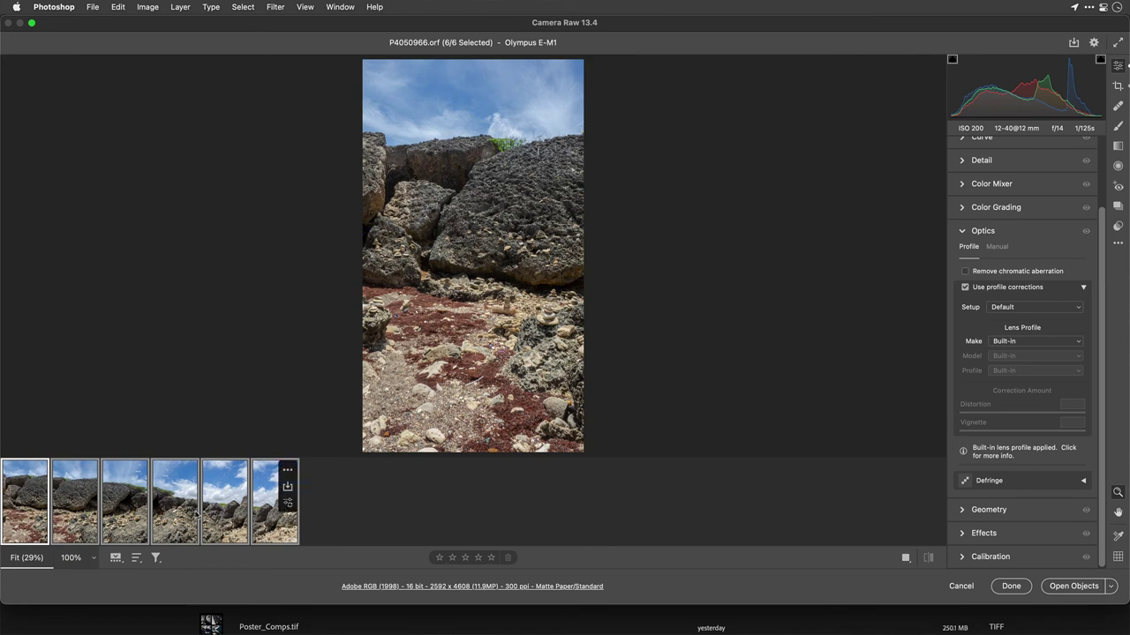
pyautogui.rightClick(20, 516)
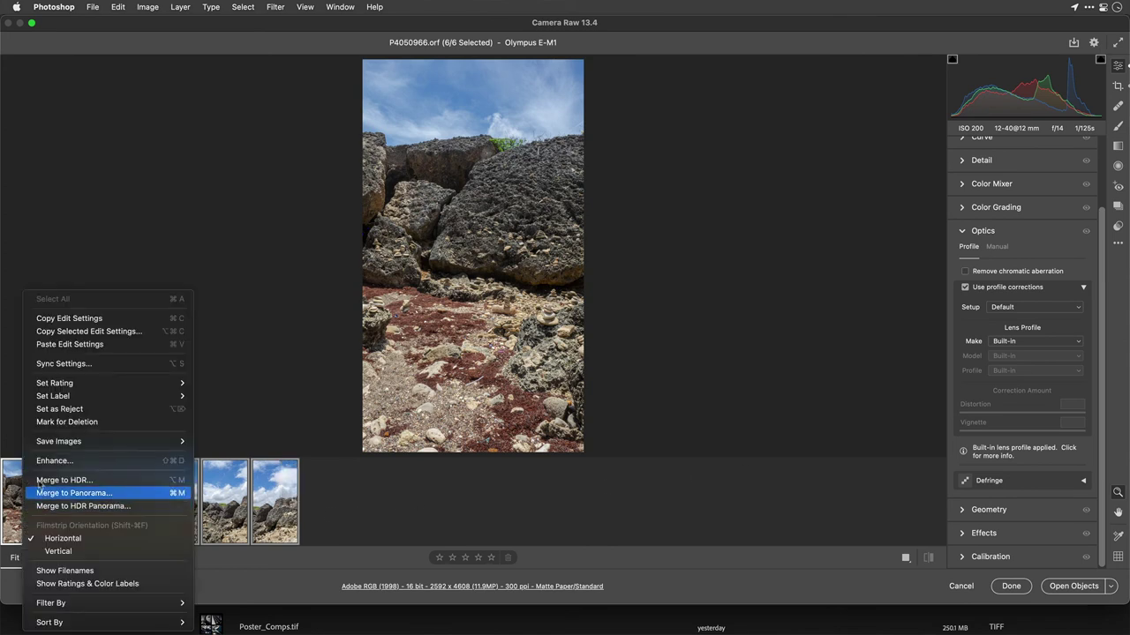
# - Open the six rocky-coast photos, starting with P4050966.orf, in Photoshop as copies
pyautogui.click(934, 497)
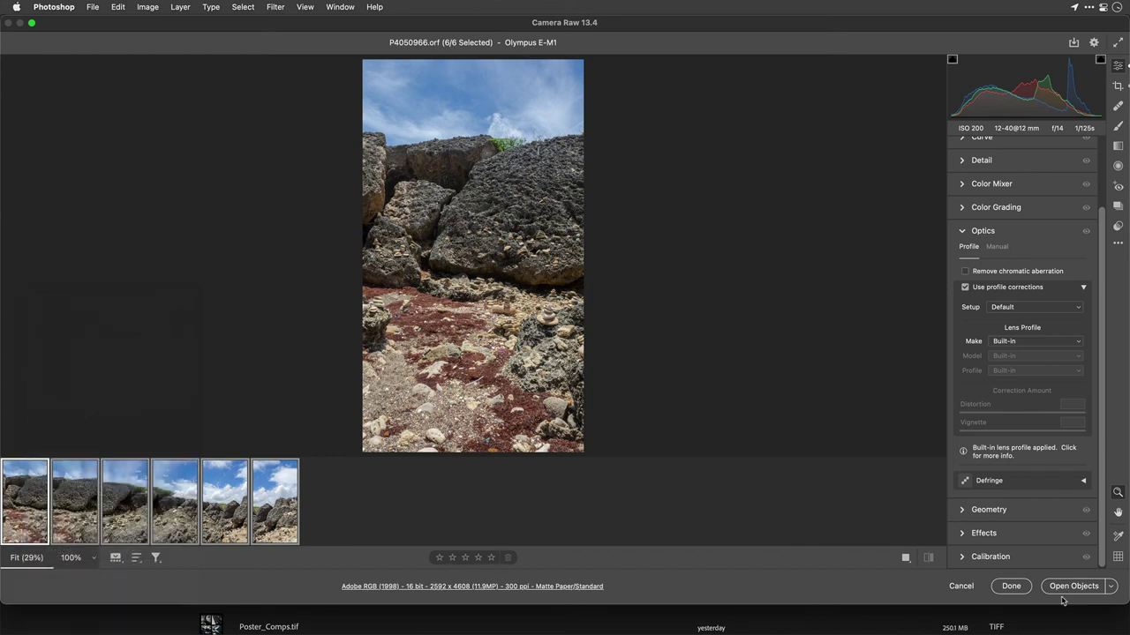
pyautogui.click(1111, 588)
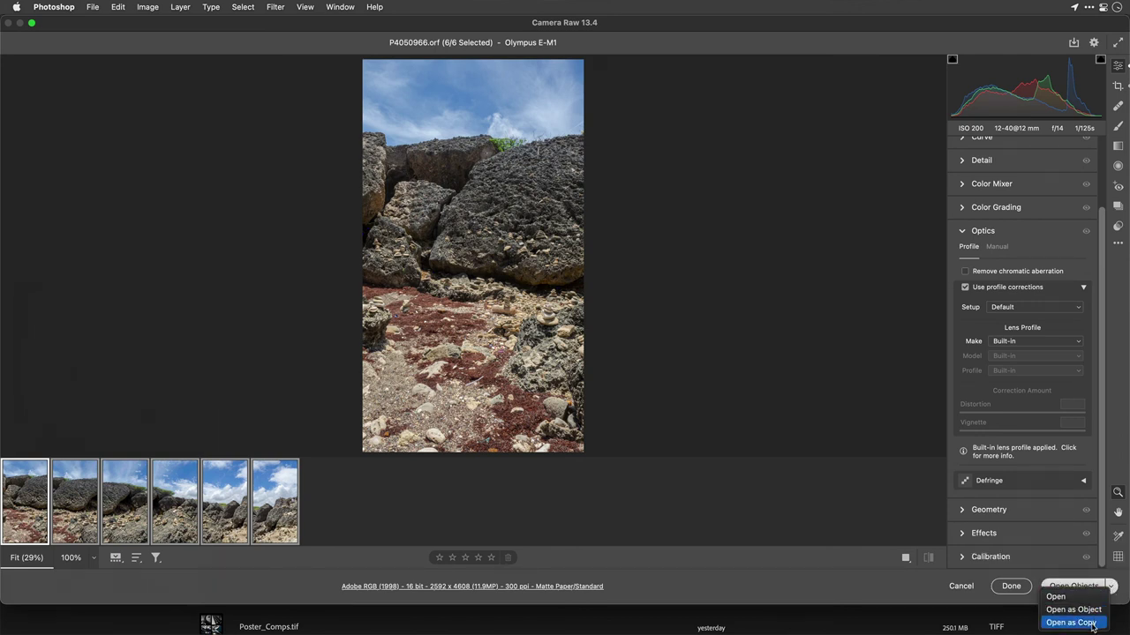
pyautogui.click(1092, 623)
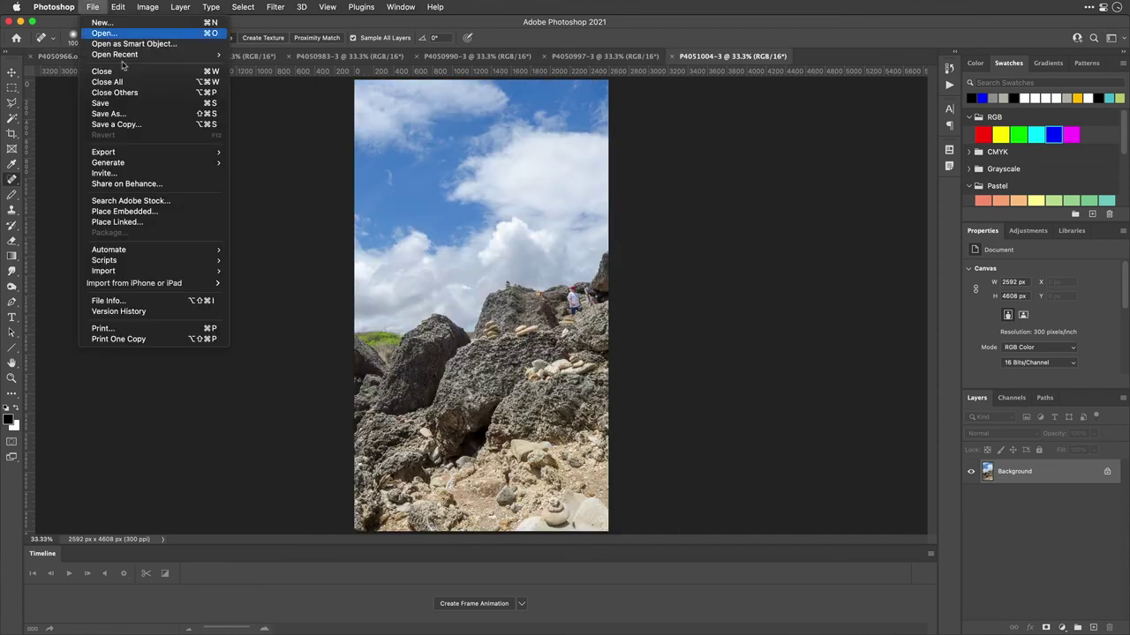
# - Photomerge the six open rocky-coast photos with Spherical layout into Untitled_Panorama-1
pyautogui.moveTo(177, 247)
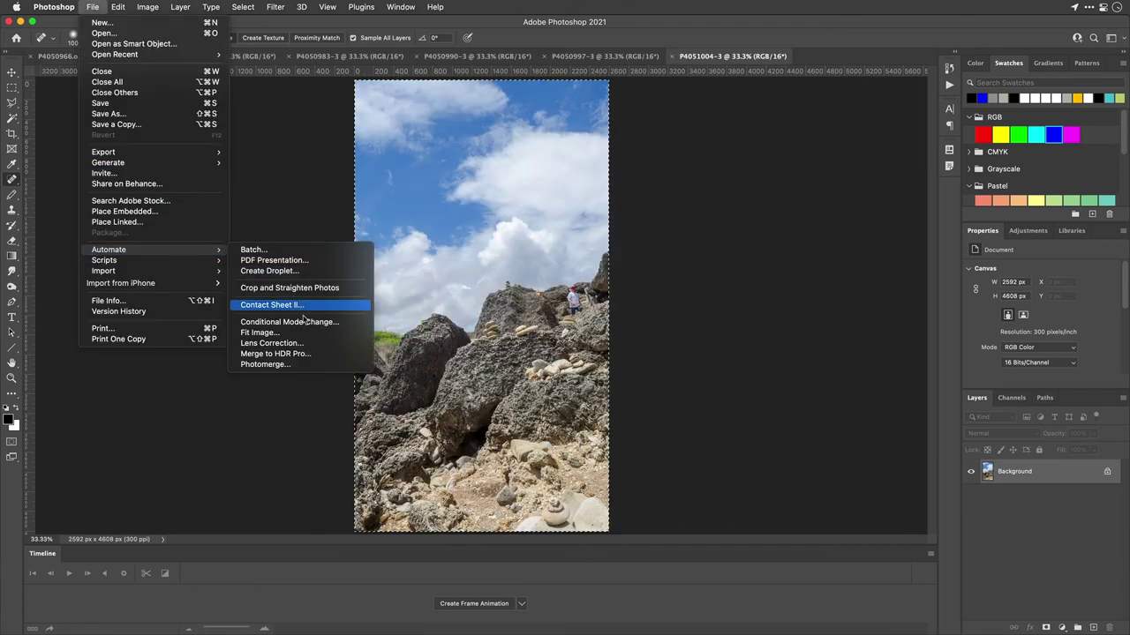
pyautogui.click(265, 355)
pyautogui.click(662, 235)
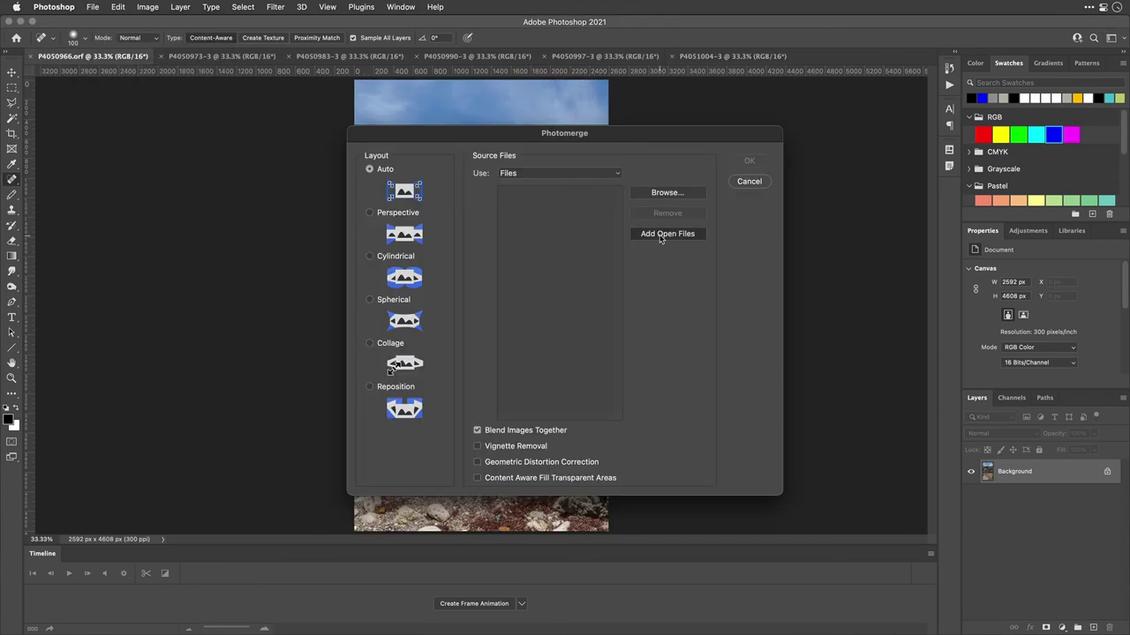
pyautogui.click(371, 300)
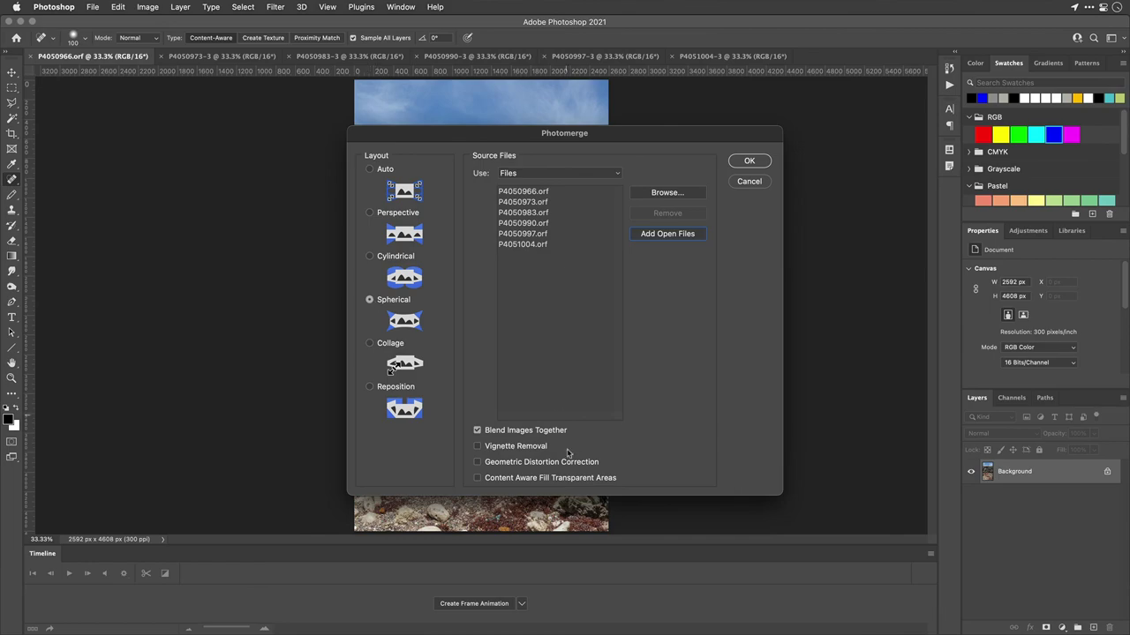
pyautogui.click(748, 161)
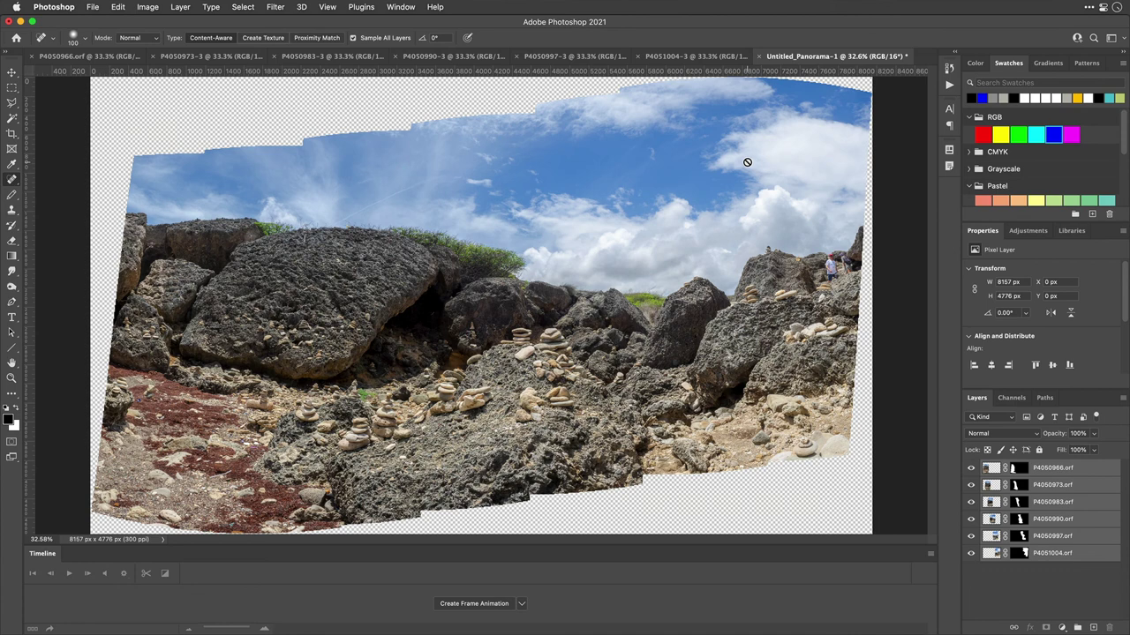
# - Add a new top layer and stamp all visible panorama layers into it
pyautogui.click(1093, 628)
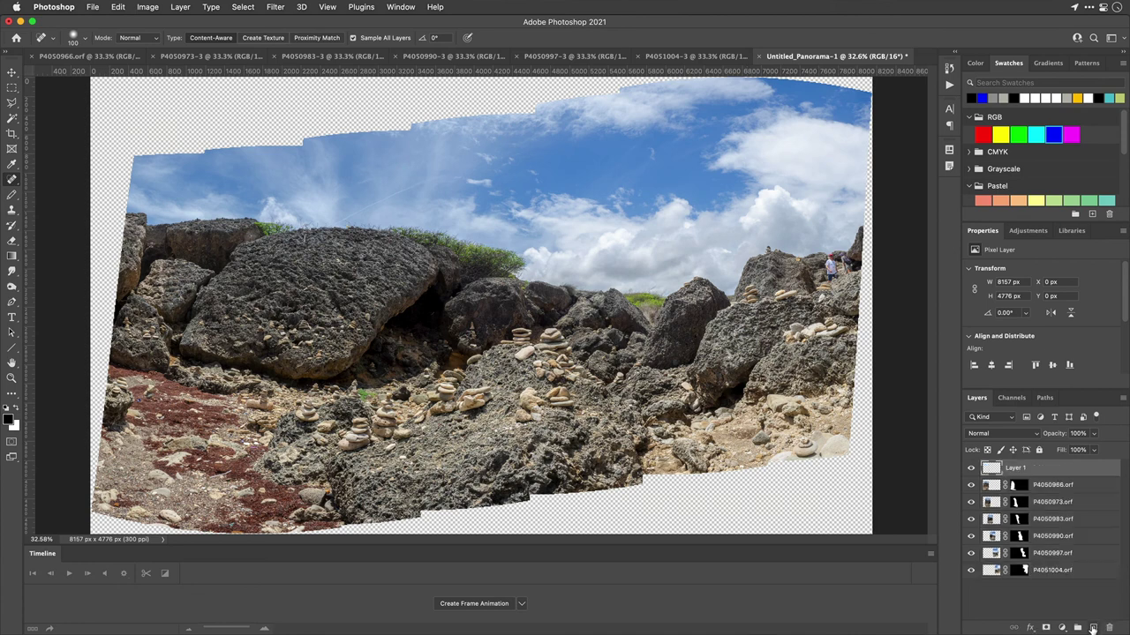
pyautogui.click(187, 6)
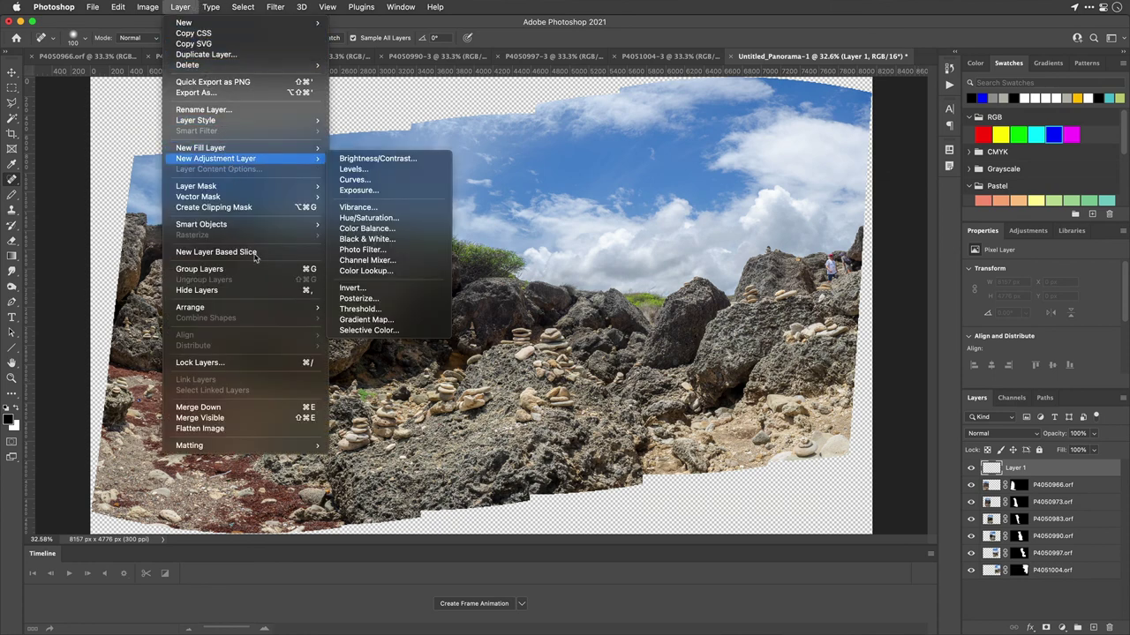
pyautogui.moveTo(273, 308)
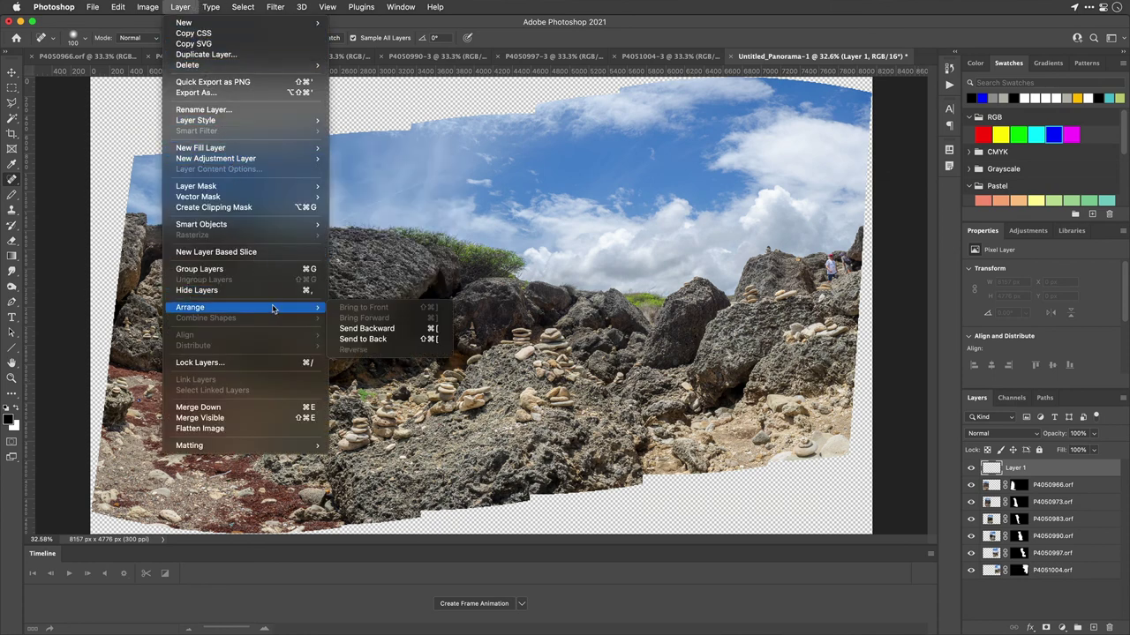
pyautogui.keyDown('alt'); pyautogui.click(303, 417); pyautogui.keyUp('alt')
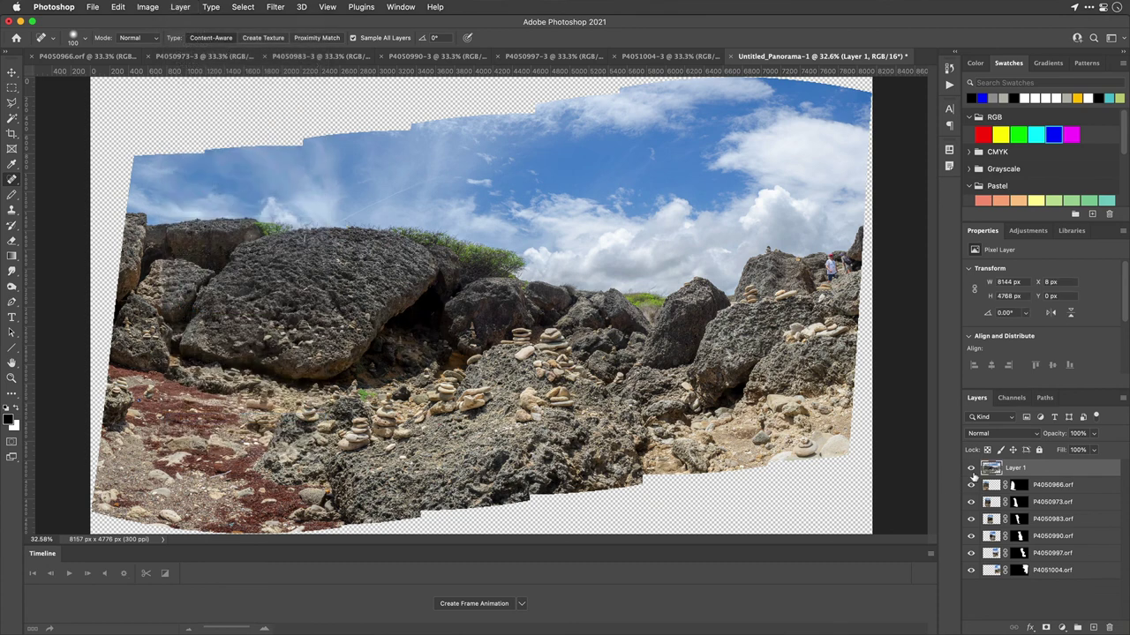
# - Select the merged layer's transparent edges by inverting its pixel selection, expanded by 20 pixels
pyautogui.keyDown('super'); pyautogui.click(992, 469); pyautogui.keyUp('super')
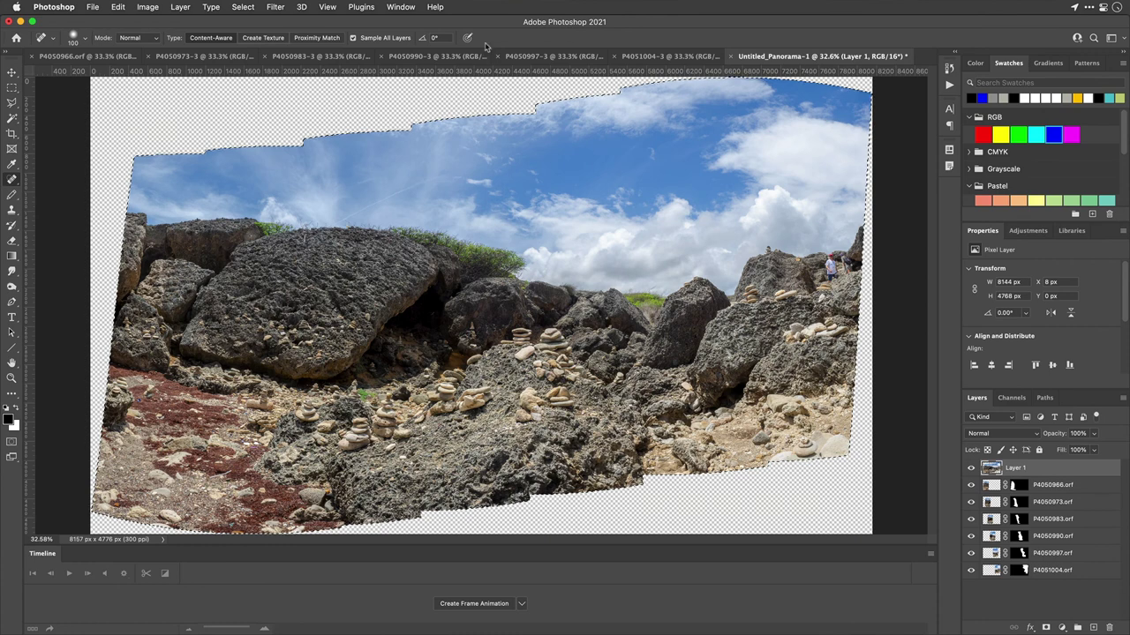
pyautogui.click(249, 6)
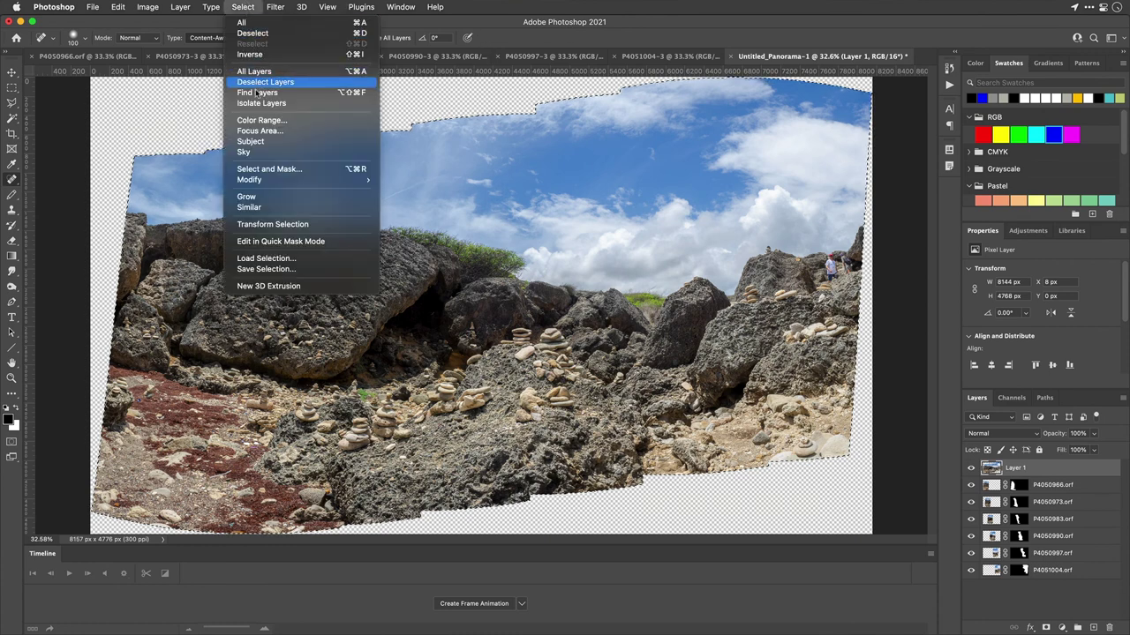
pyautogui.press('Escape')
pyautogui.click(242, 6)
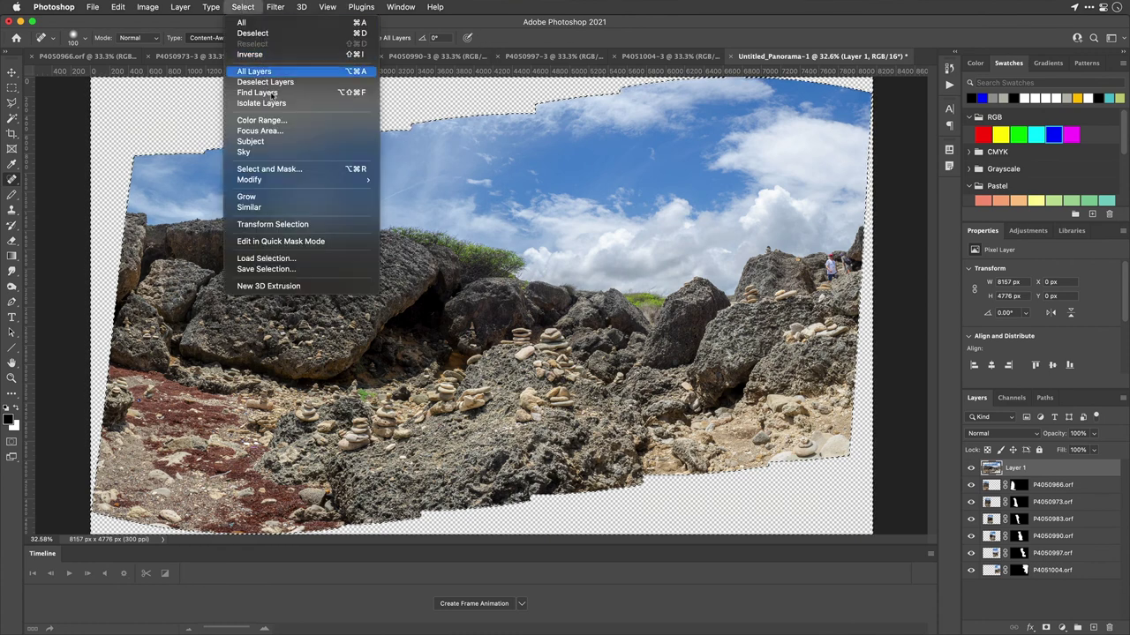
pyautogui.moveTo(297, 180)
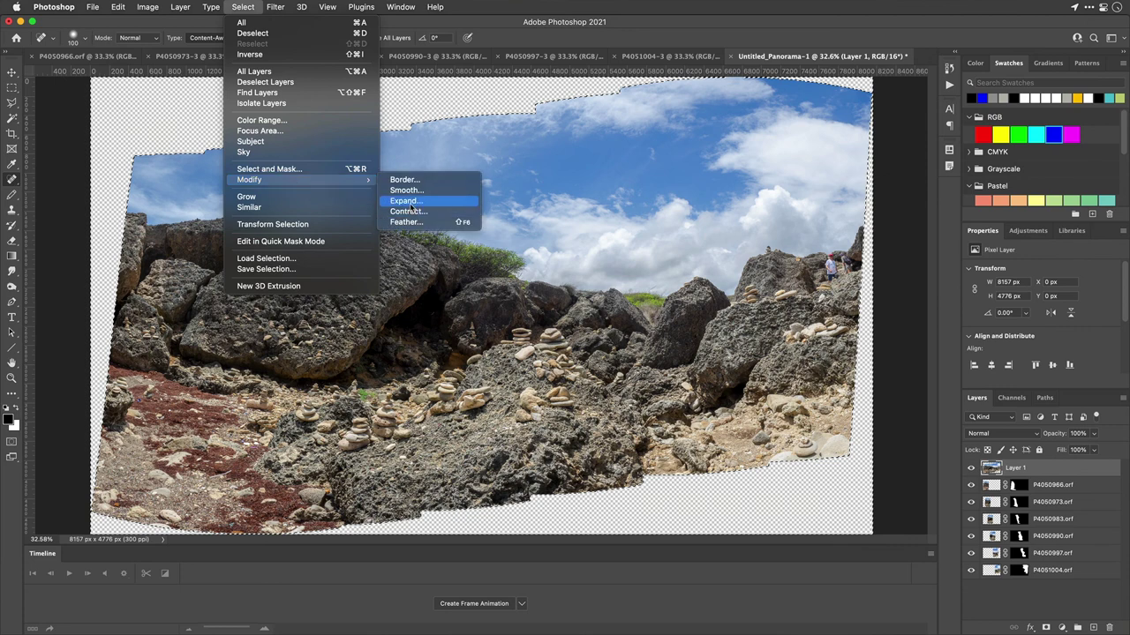
pyautogui.click(404, 201)
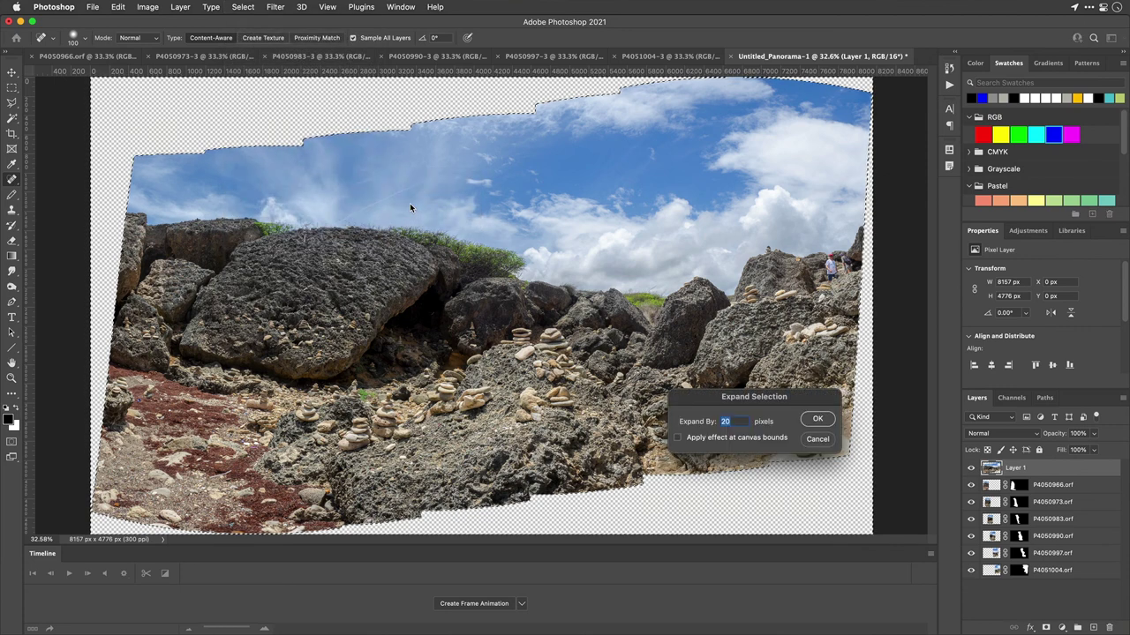
pyautogui.press('Return')
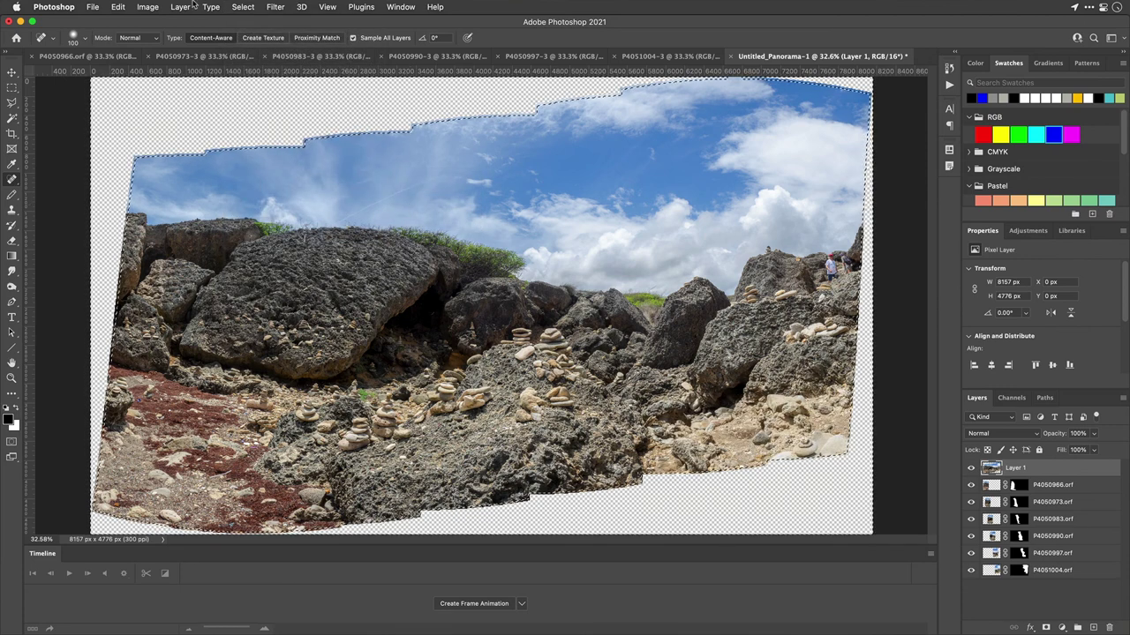
pyautogui.click(117, 6)
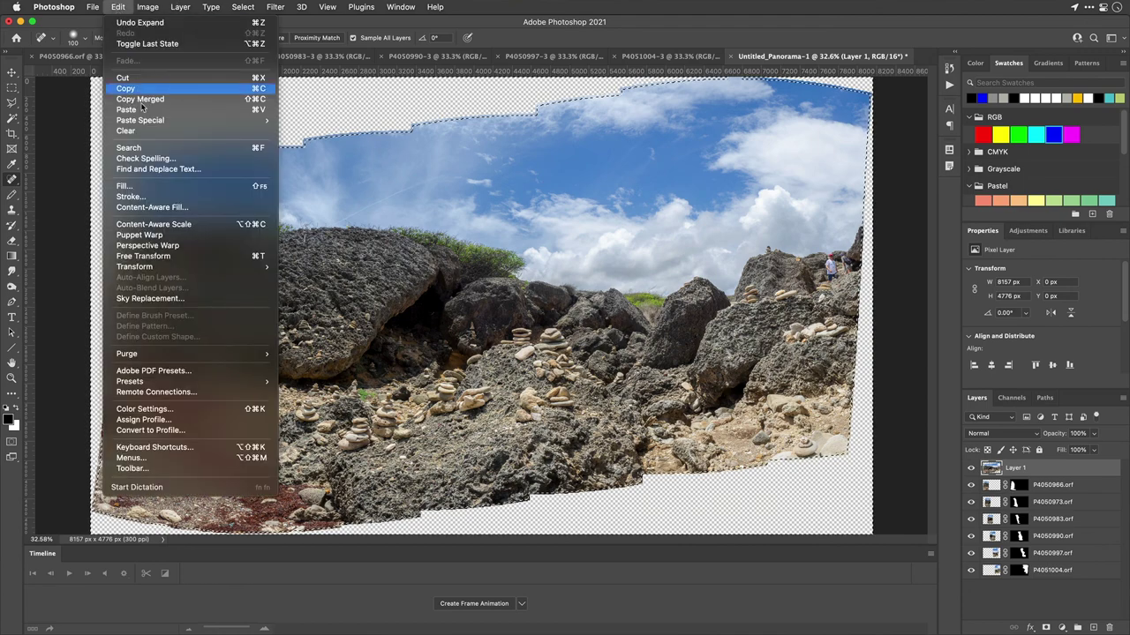
# - In Content-Aware Fill, exclude the person on the right rocks from the sampling area
pyautogui.click(173, 209)
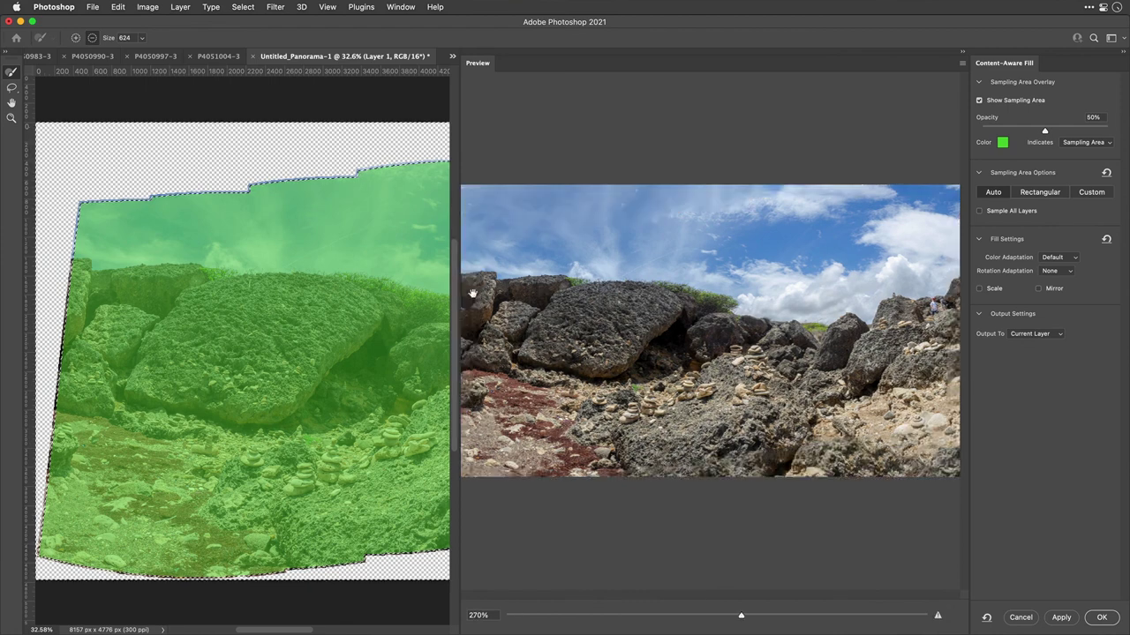
pyautogui.press('super+minus')
pyautogui.press('super+minus')
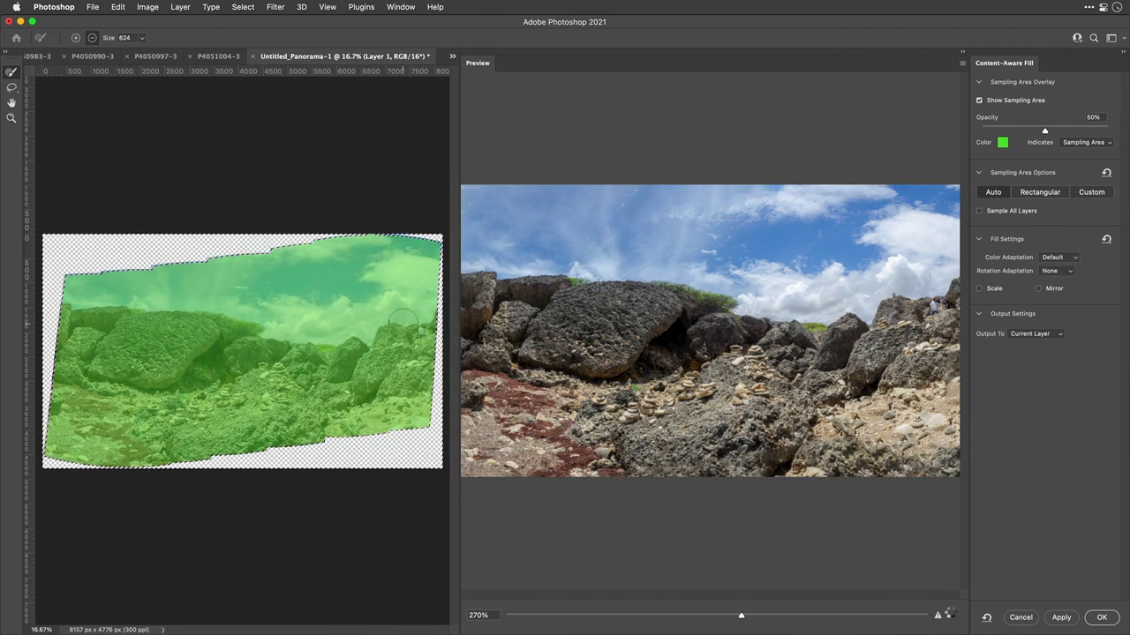
pyautogui.moveTo(409, 319)
pyautogui.mouseDown()
pyautogui.moveTo(399, 323)
pyautogui.moveTo(413, 328)
pyautogui.mouseUp()
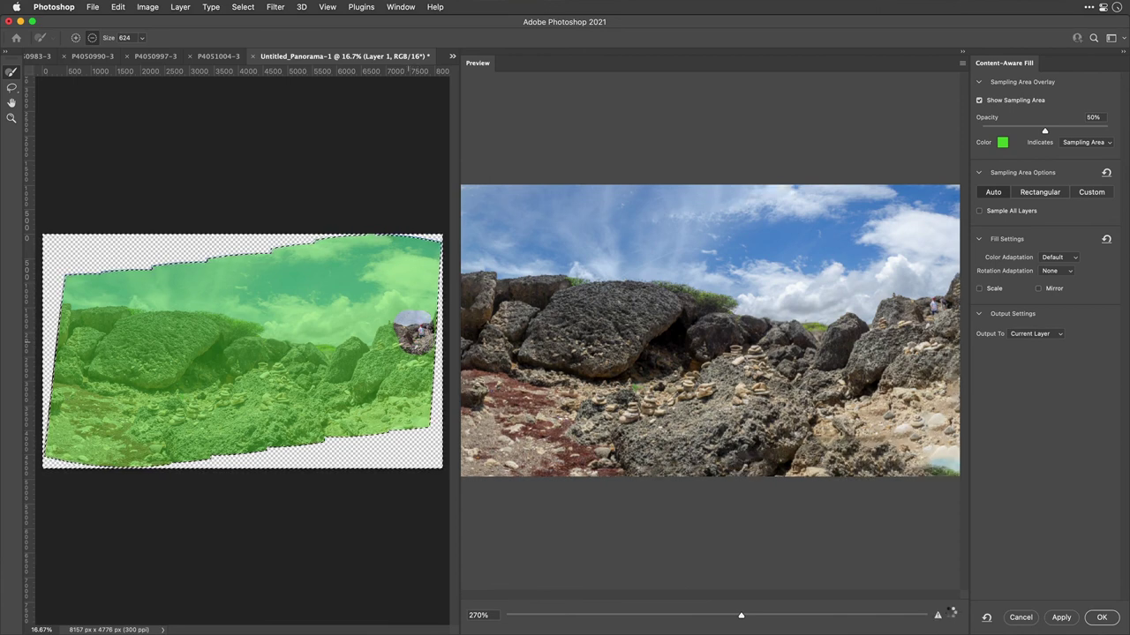
pyautogui.press('alt')
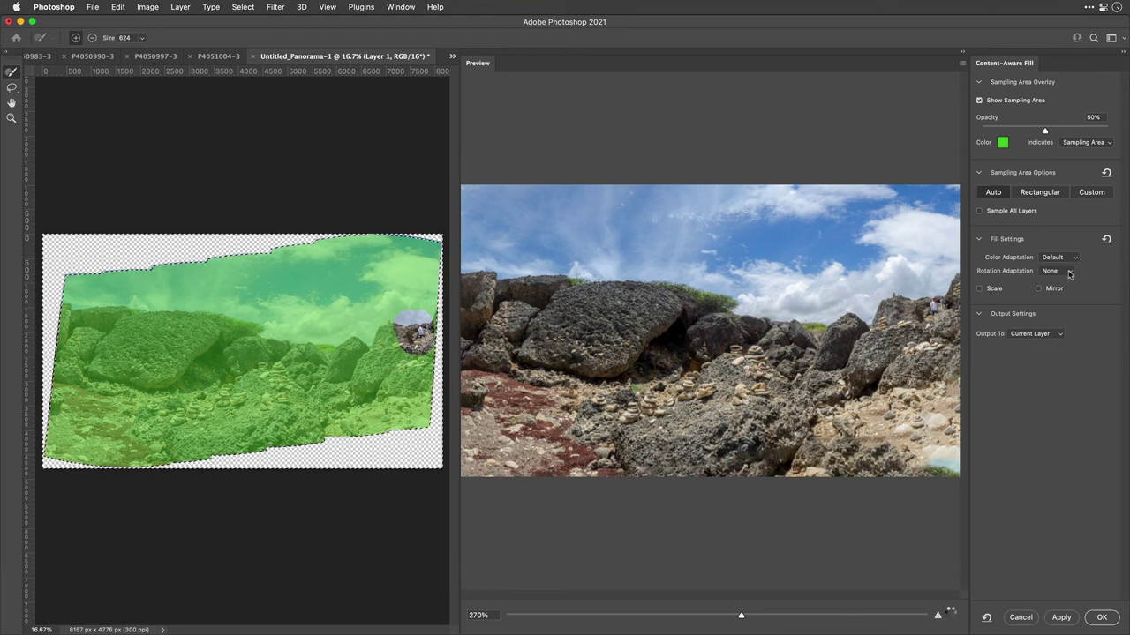
# - Set Color Adaptation to High and Rotation Adaptation to Medium, then fill the empty edges
pyautogui.click(1070, 260)
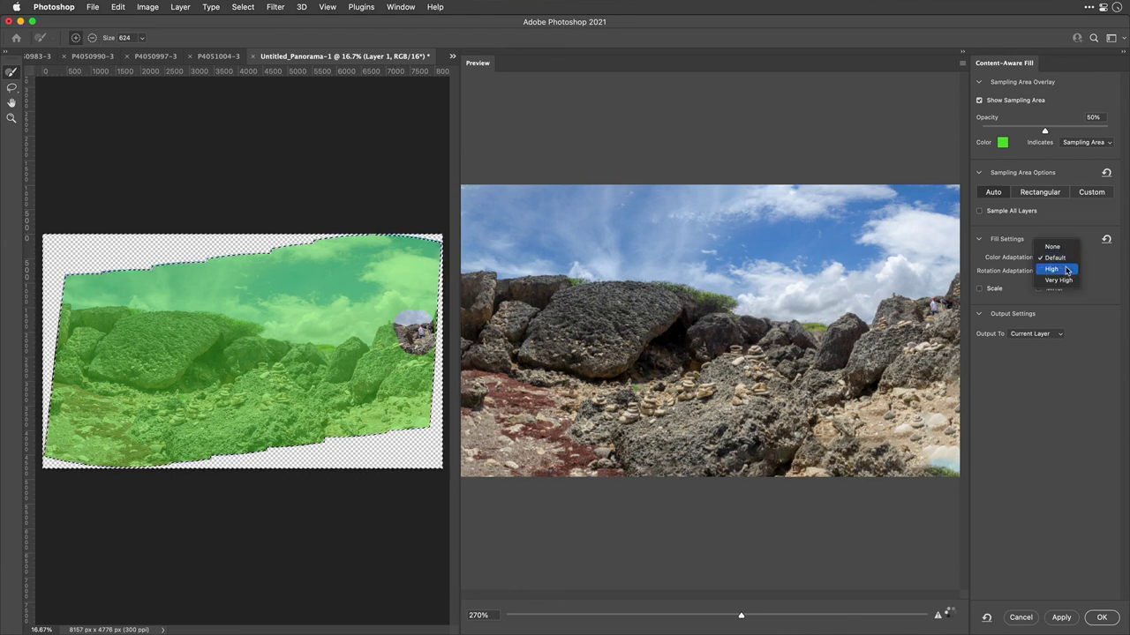
pyautogui.click(1064, 268)
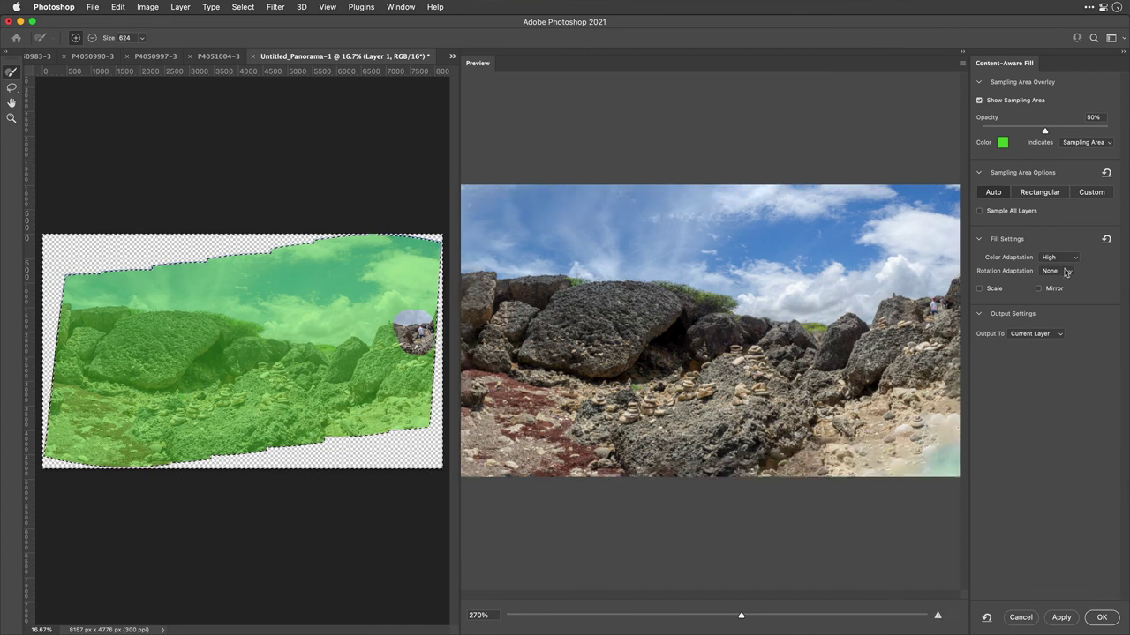
pyautogui.click(1063, 273)
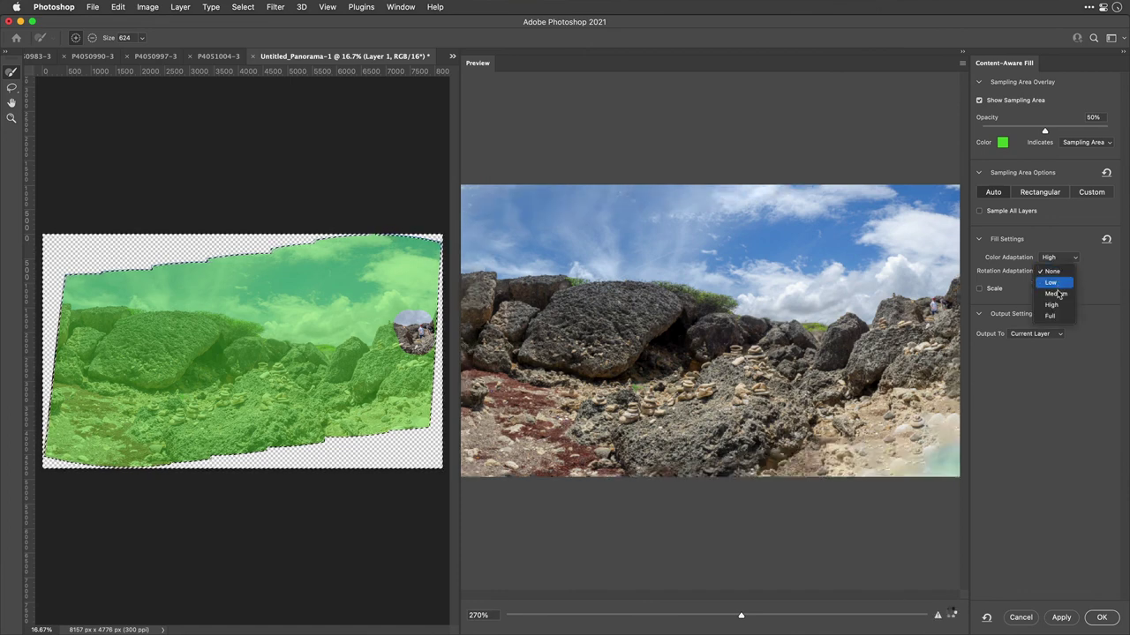
pyautogui.click(1058, 296)
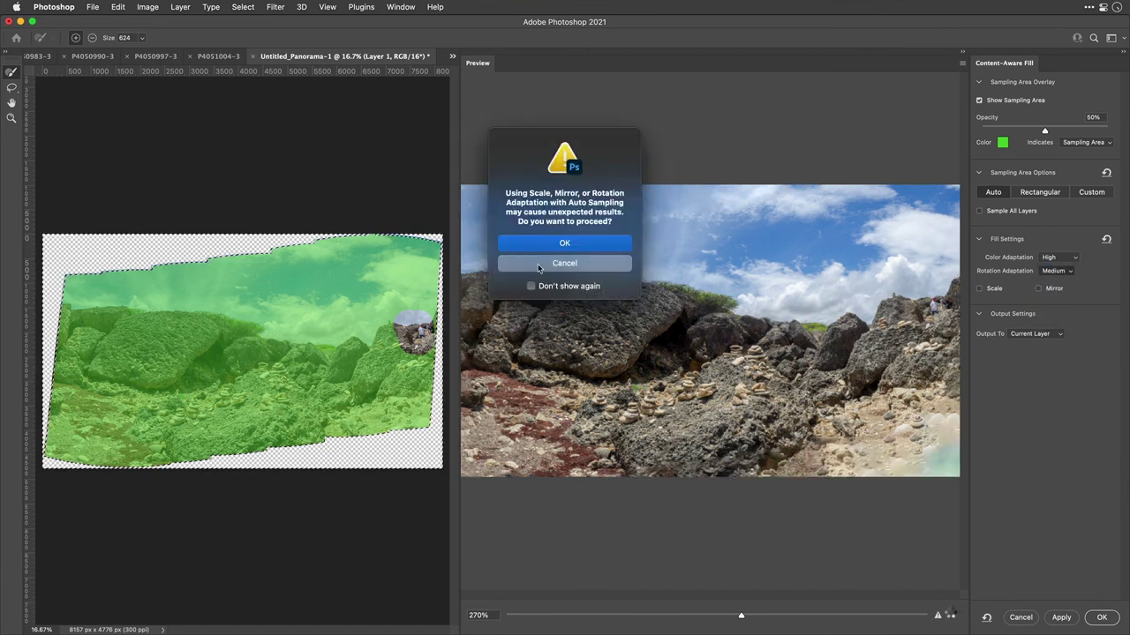
pyautogui.click(532, 245)
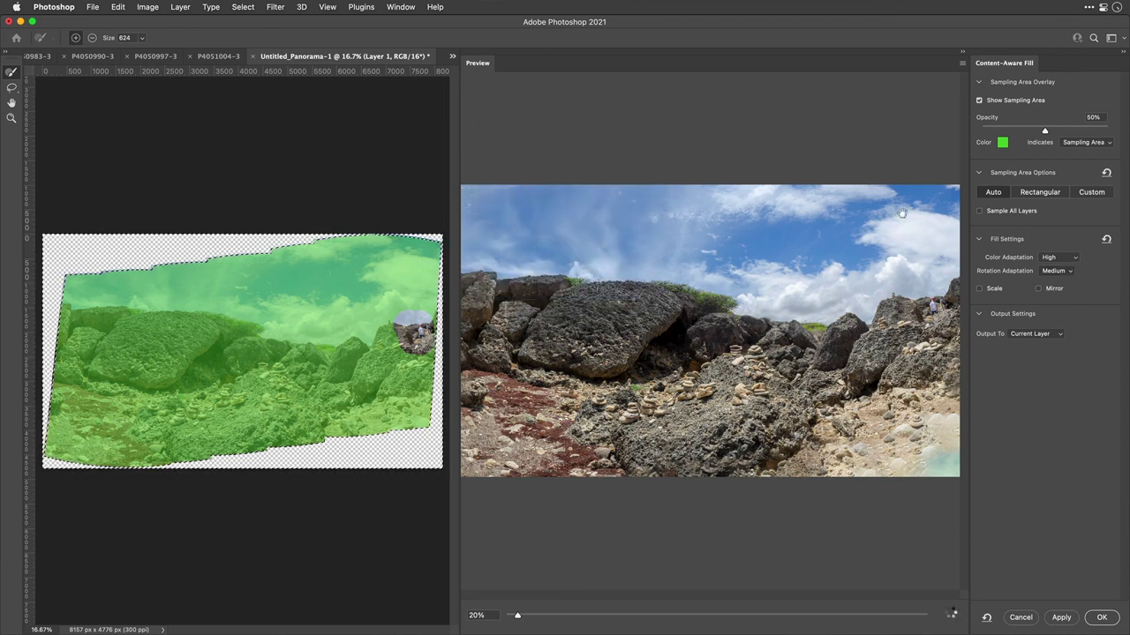
pyautogui.scroll(5, 954, 457)
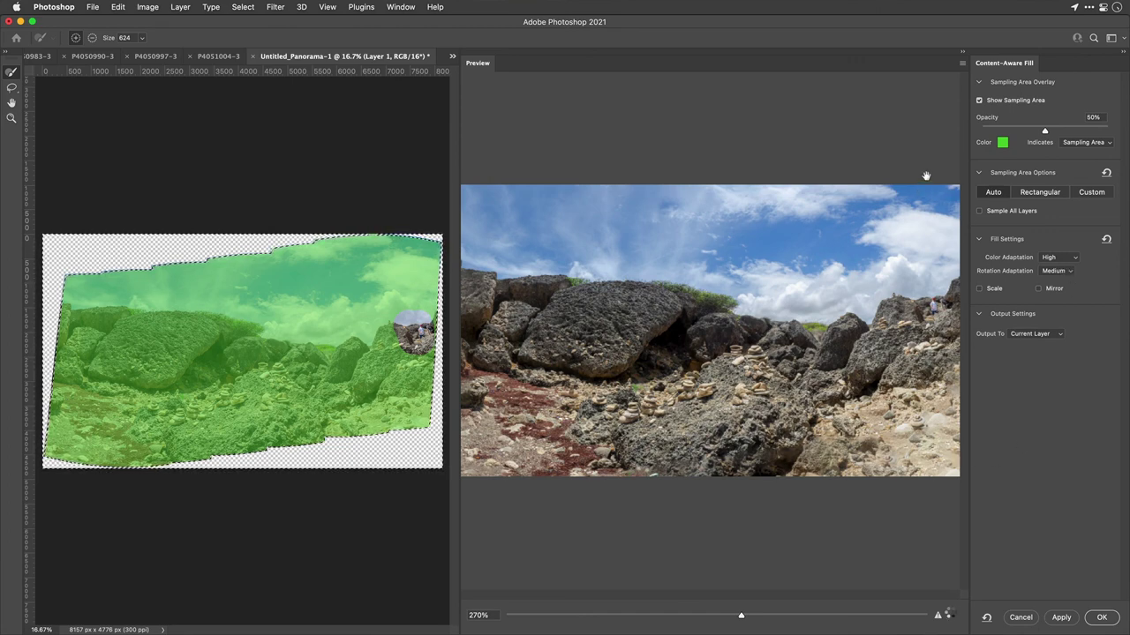
pyautogui.click(1101, 618)
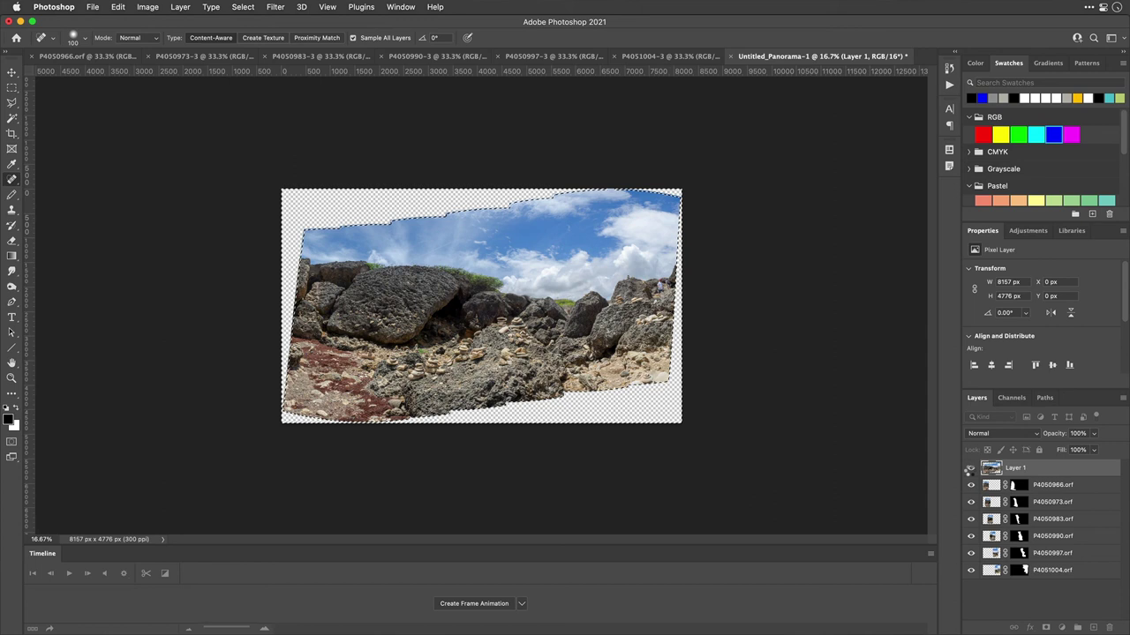
# - Deselect, then toggle Layer 1 off and on to compare filled and original edges, ending visible
pyautogui.click(970, 468)
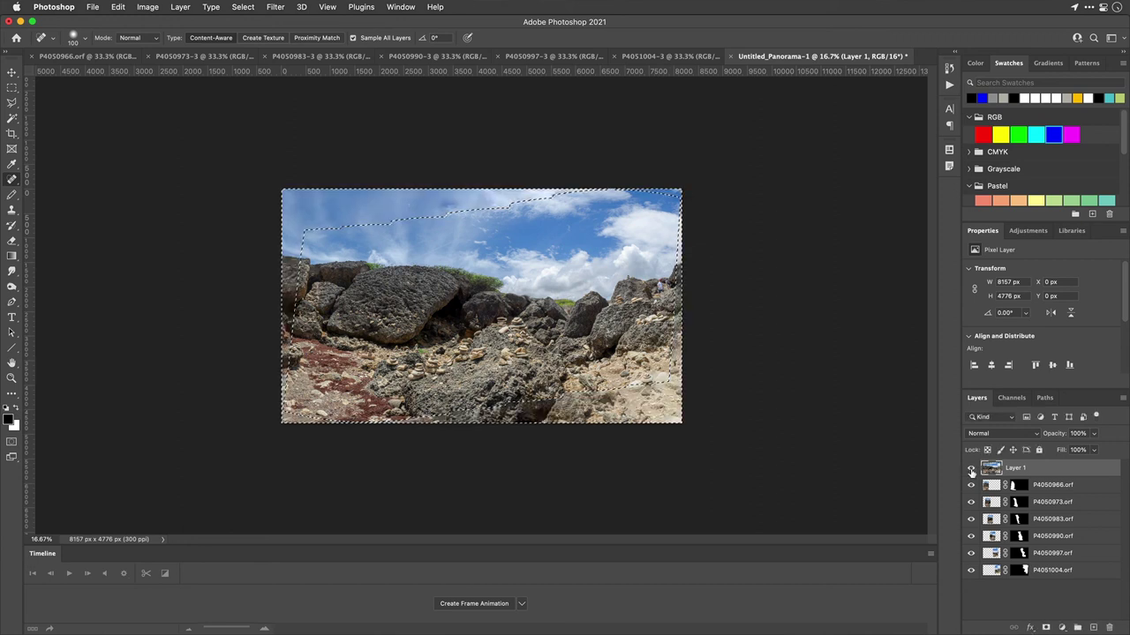
pyautogui.press('super+d')
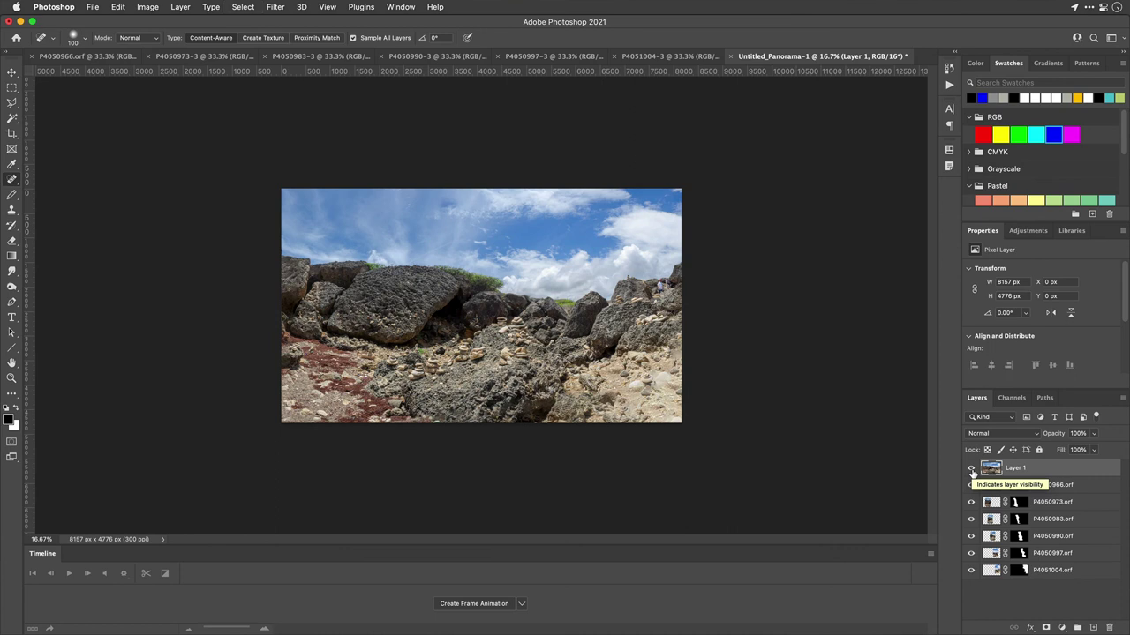
pyautogui.click(970, 469)
pyautogui.click(971, 469)
pyautogui.click(972, 471)
pyautogui.click(971, 470)
pyautogui.click(972, 470)
pyautogui.click(971, 470)
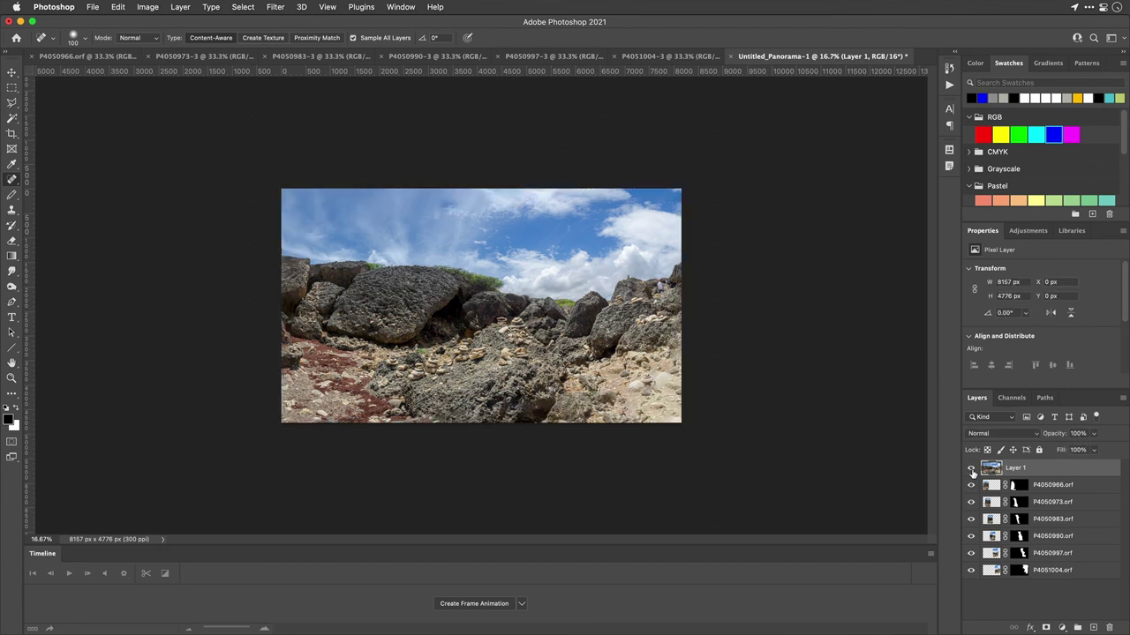